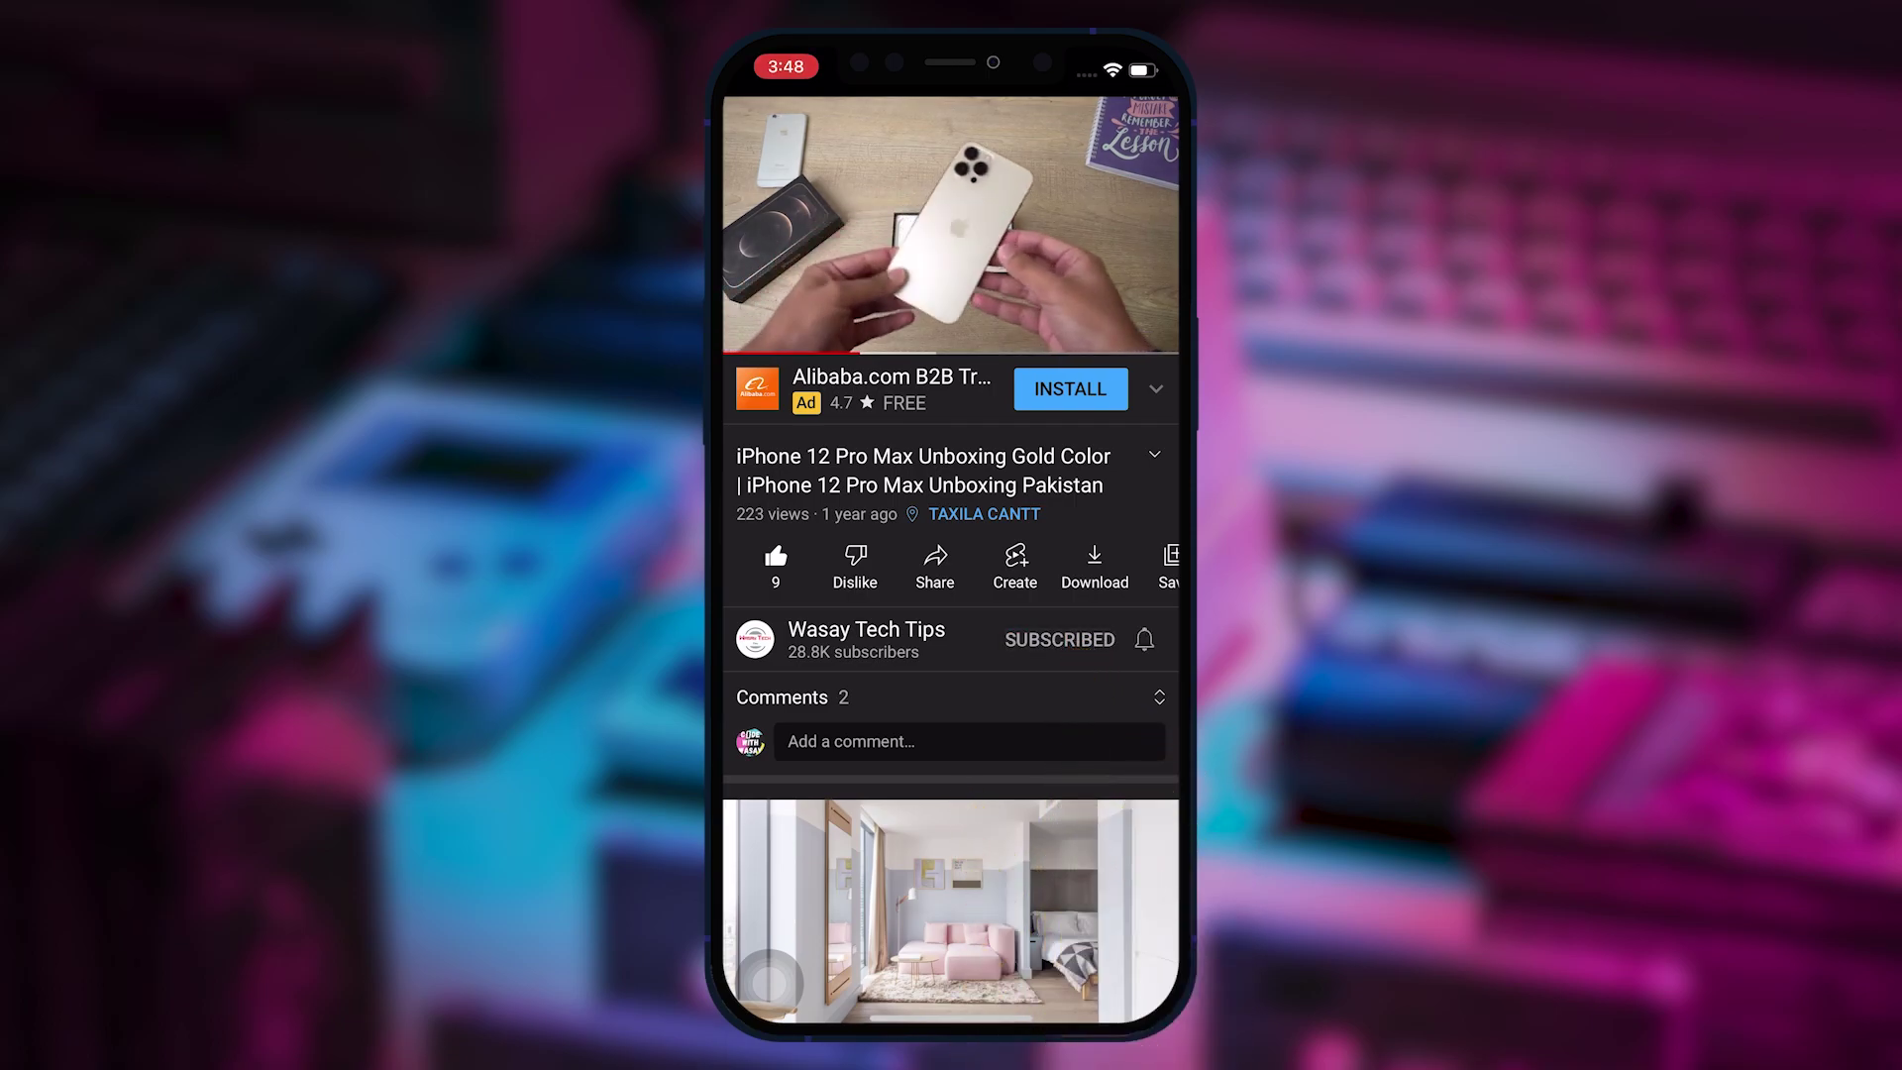
Set the tech tips channel's notifications to All, then select the three desktop files.
left_click(1144, 639)
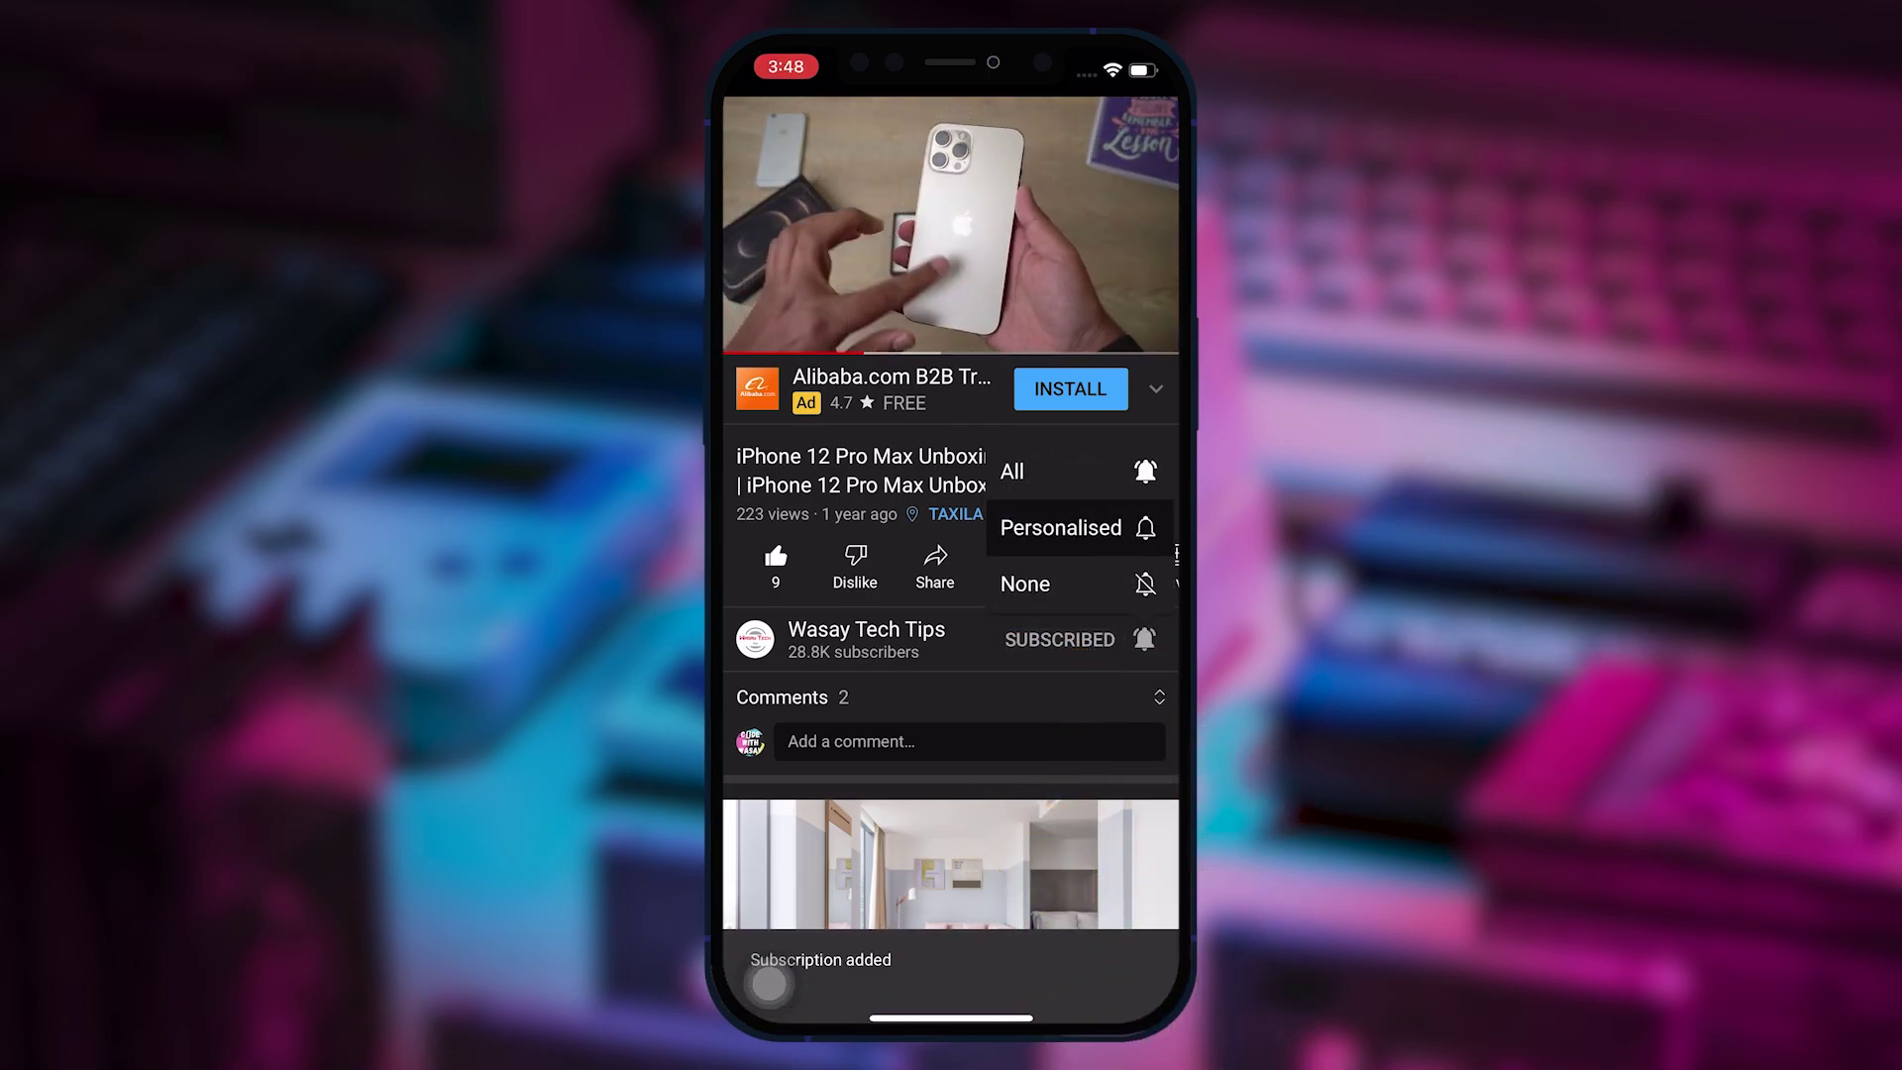
left_click(1013, 471)
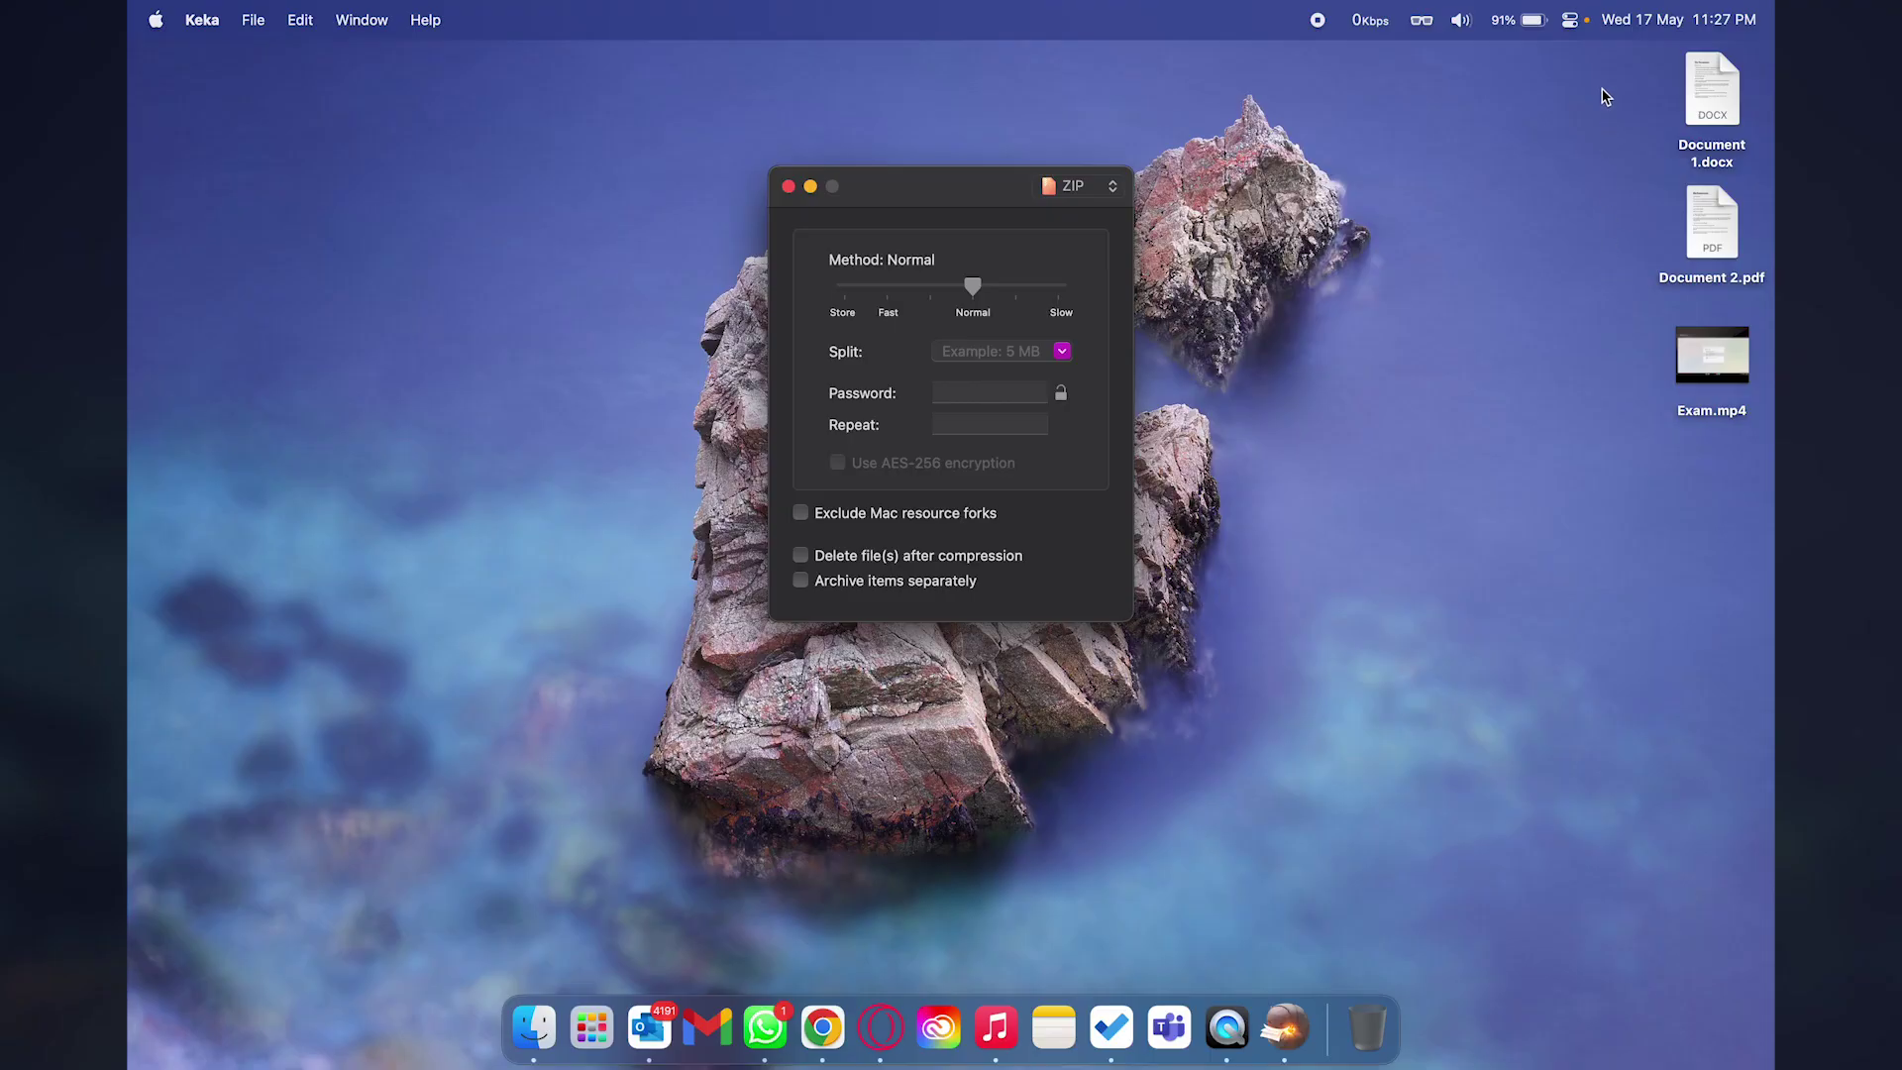
left_click_drag(1603, 91, 1700, 371)
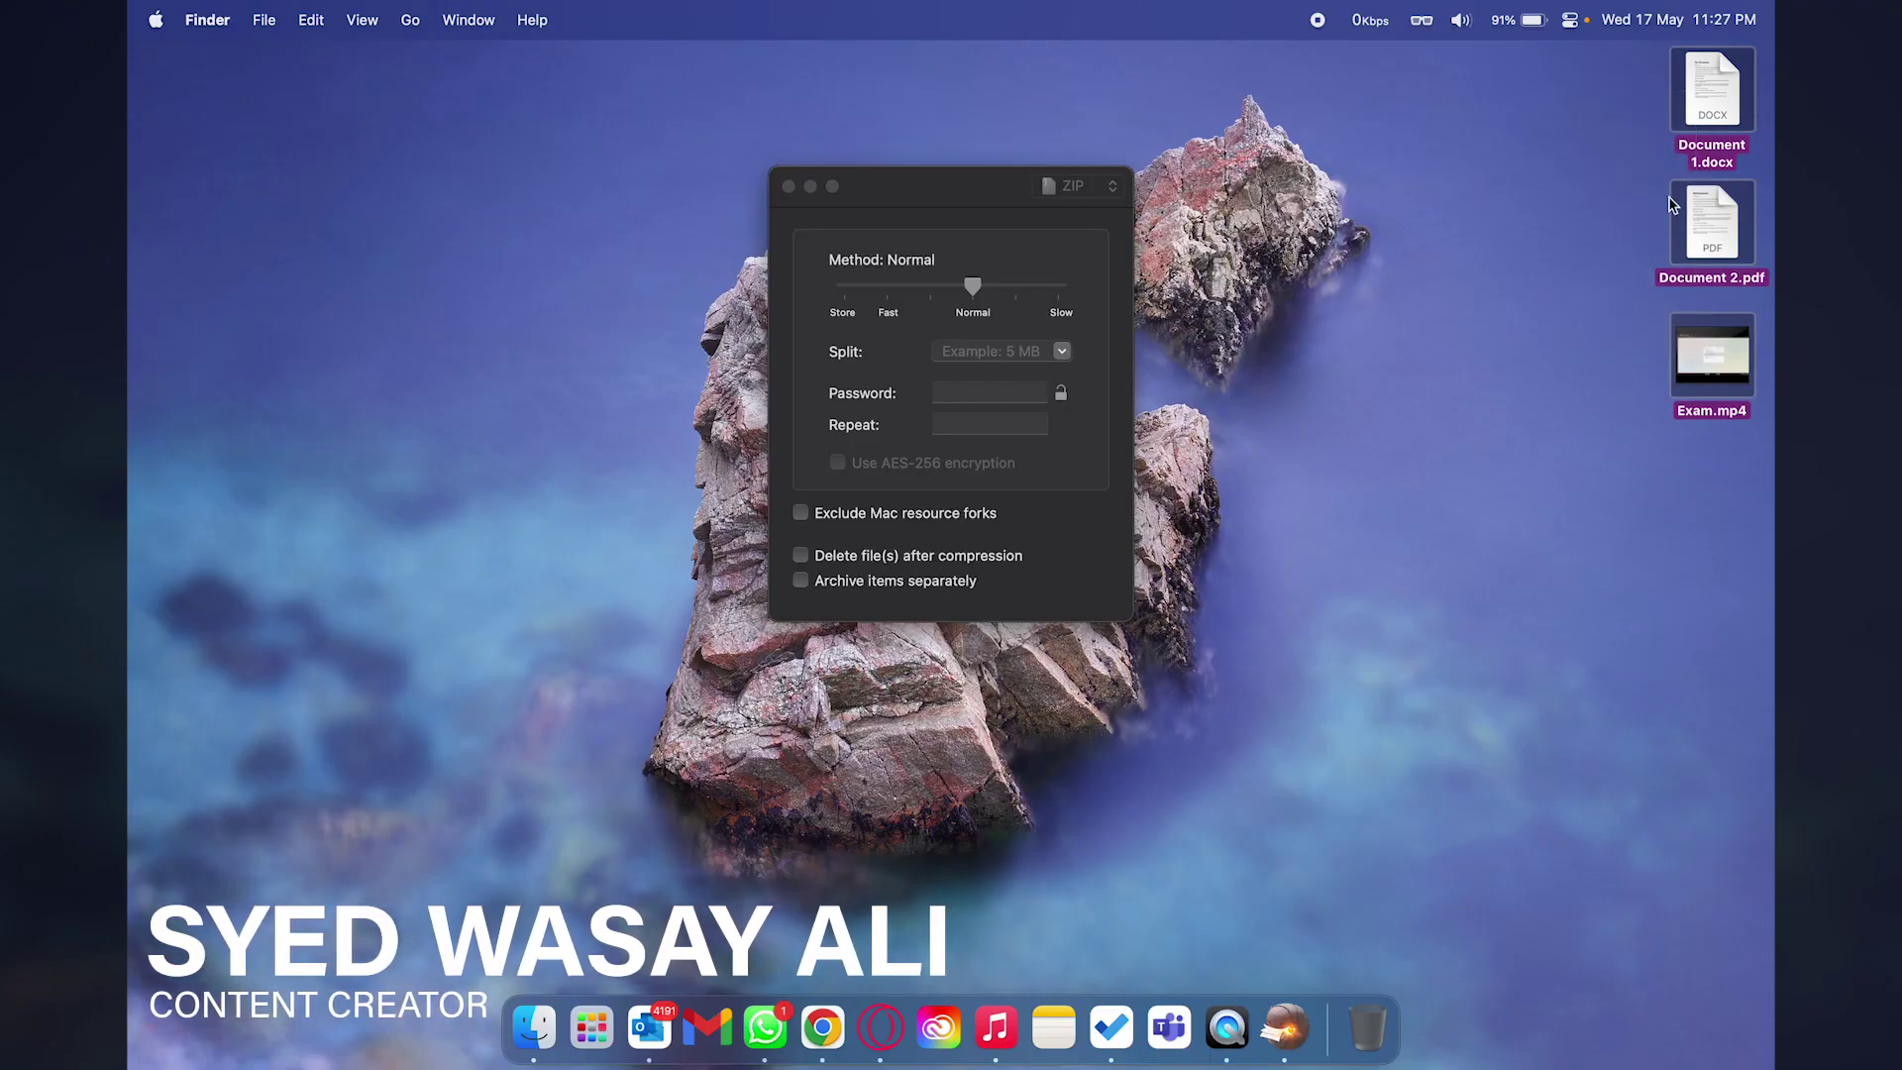
Drop Document 1.docx, Document 2.pdf and Exam.mp4 onto Keka's ZIP window, then deselect them.
left_click_drag(1673, 205, 966, 333)
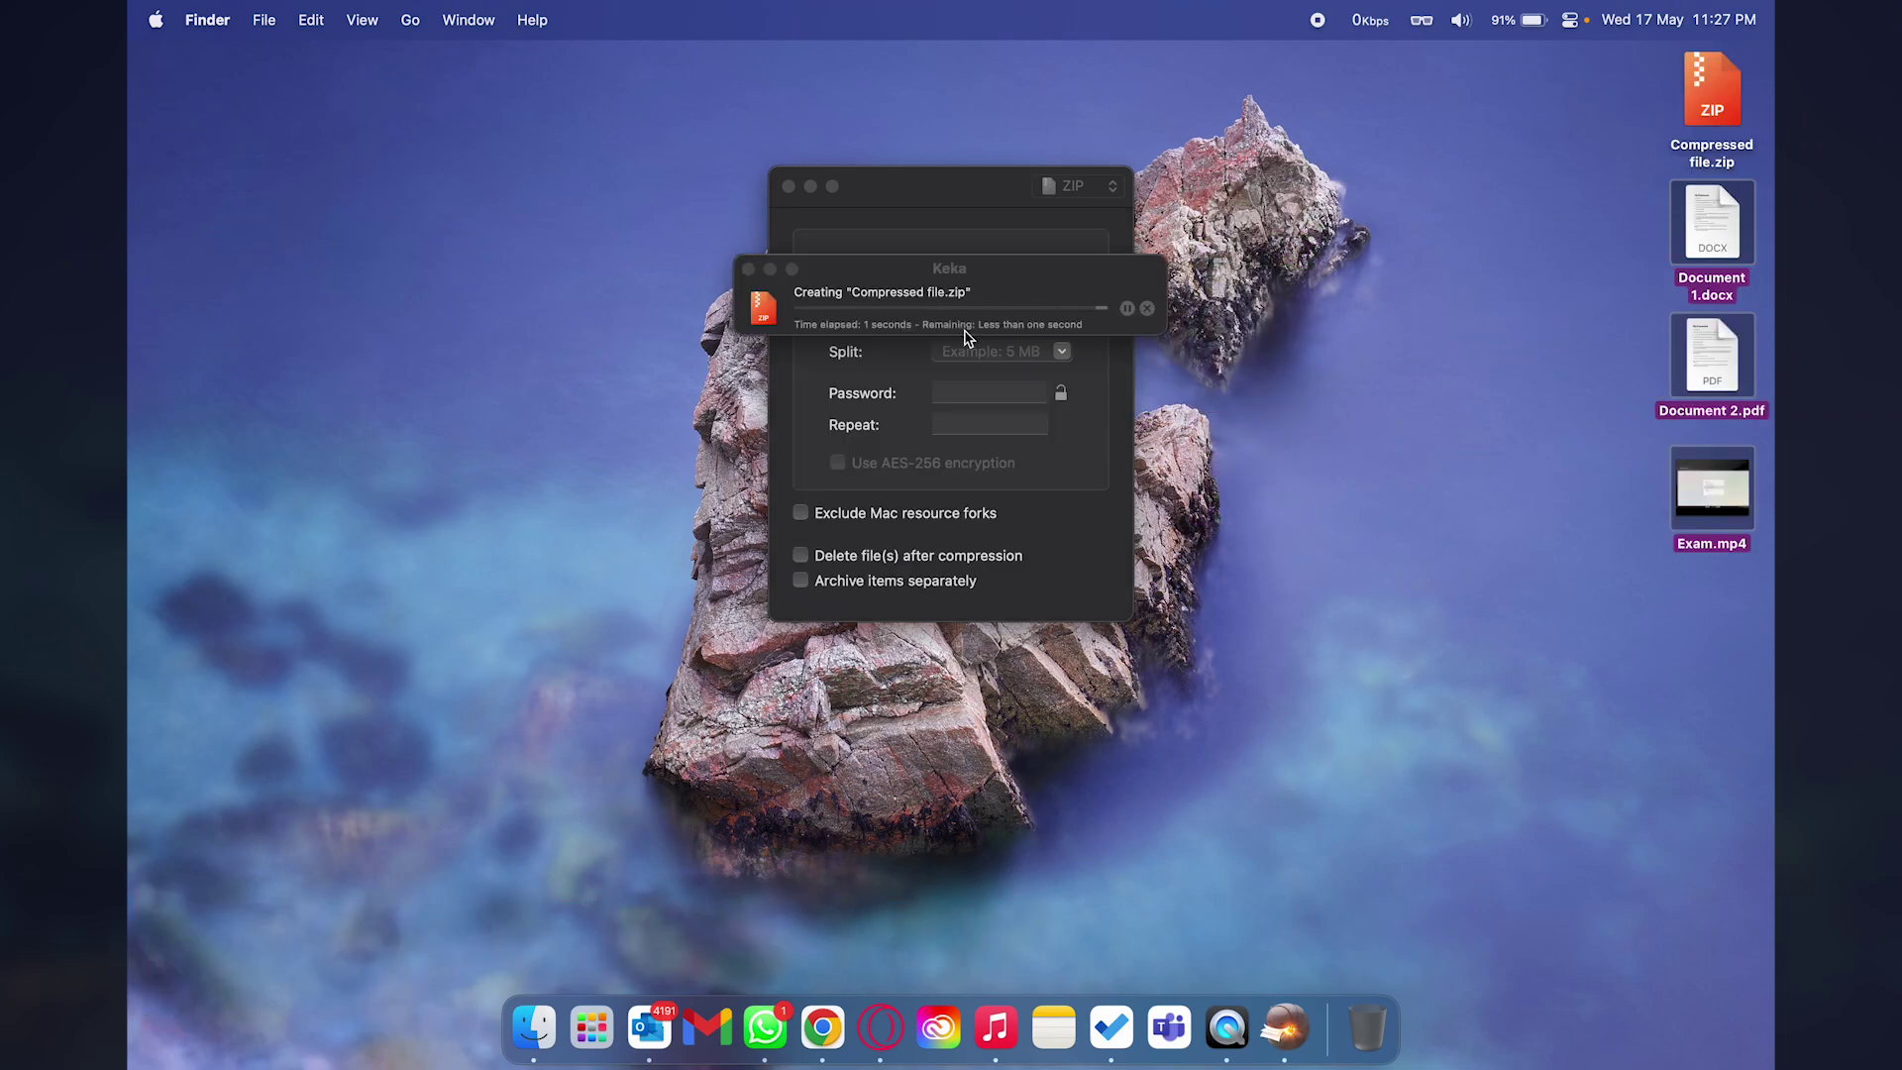
left_click(1346, 377)
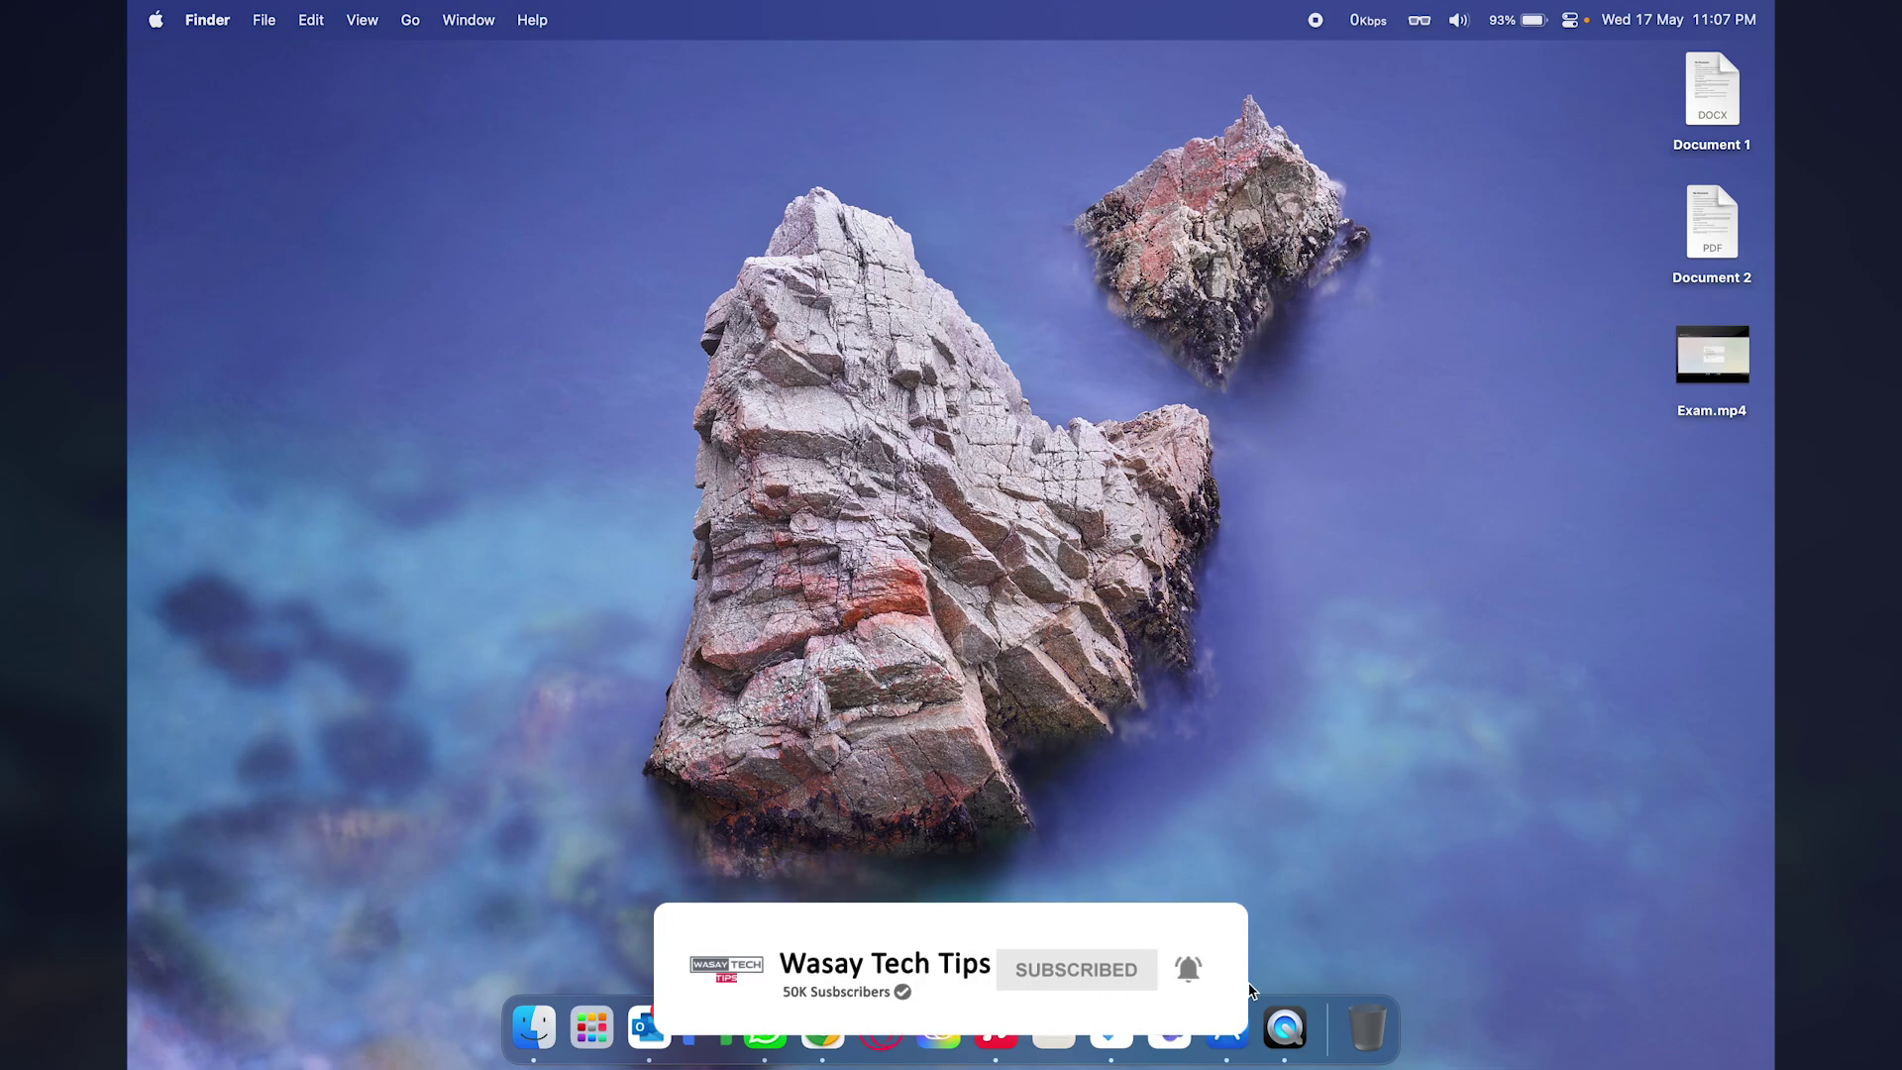
Bring the Mac App Store window forward and scroll to the top of the Keka listing.
left_click(1227, 1031)
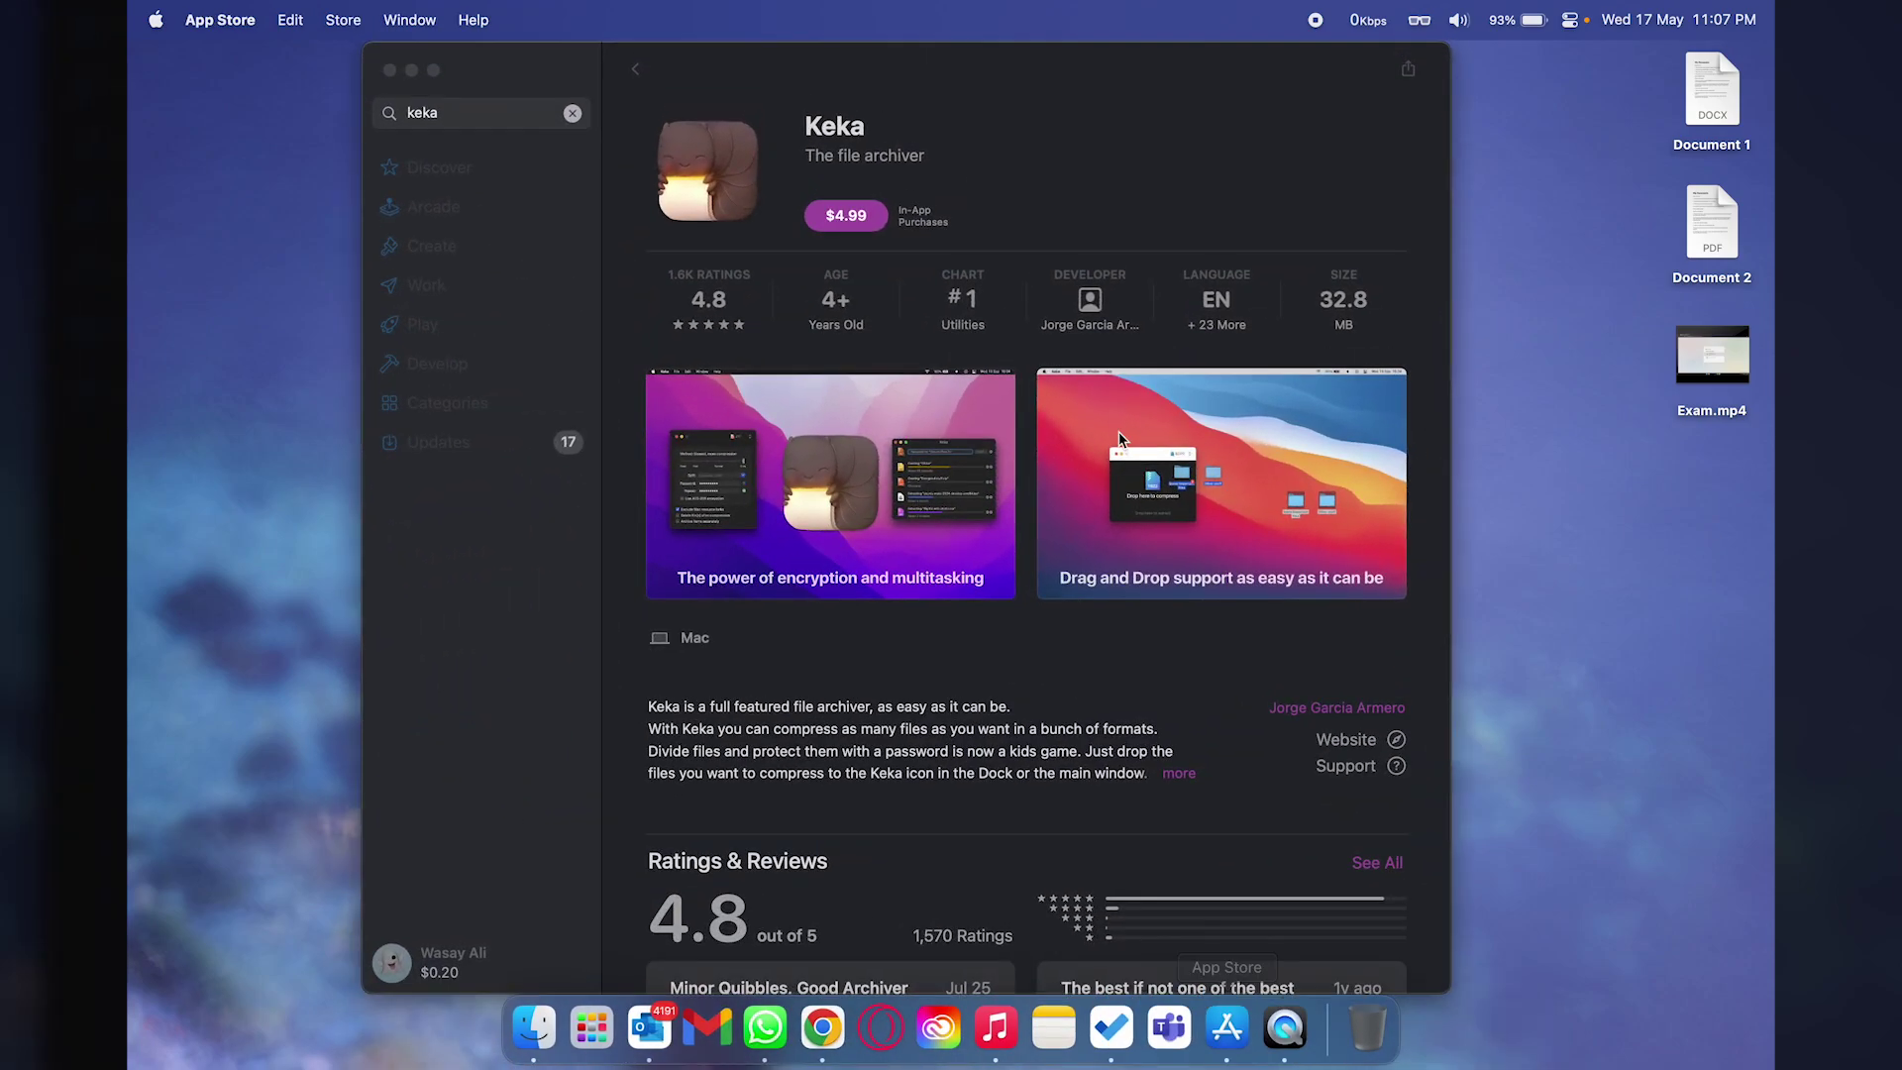
left_click(1026, 166)
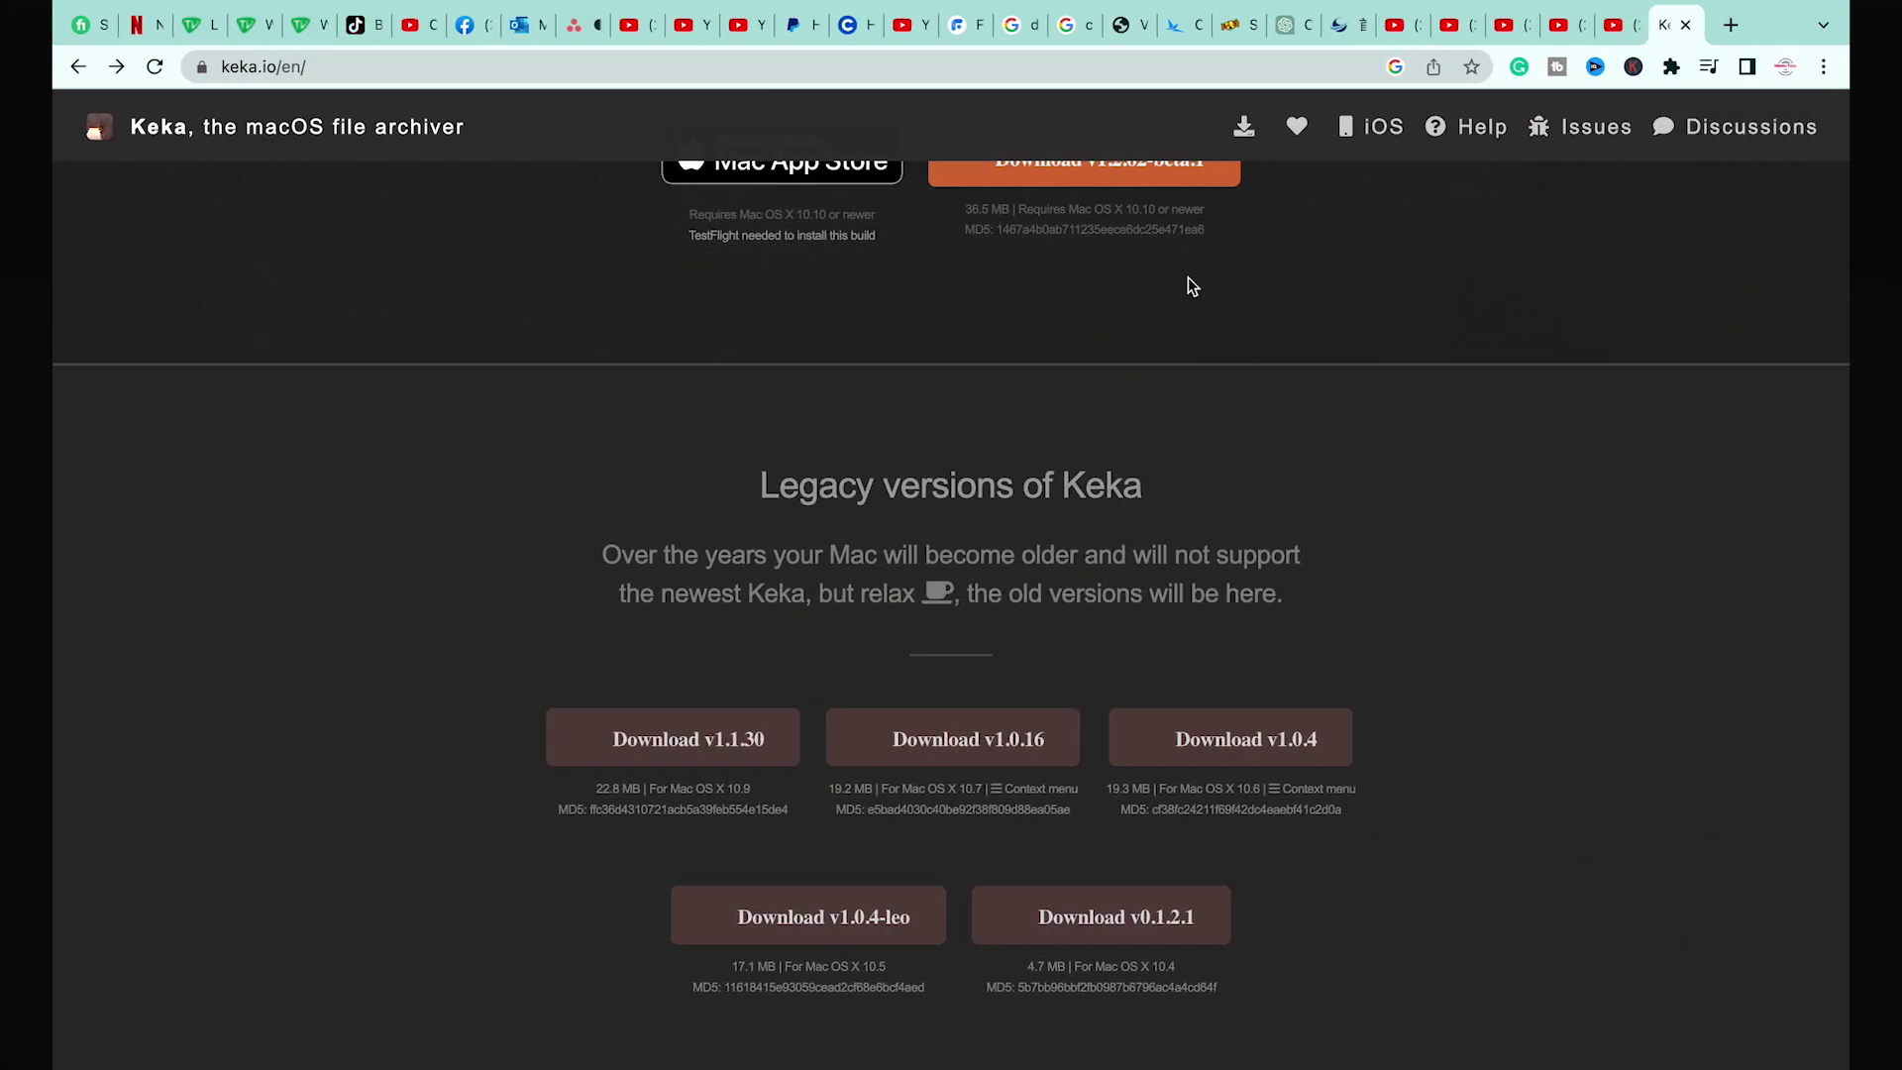
scroll(1187, 278, "up", 20)
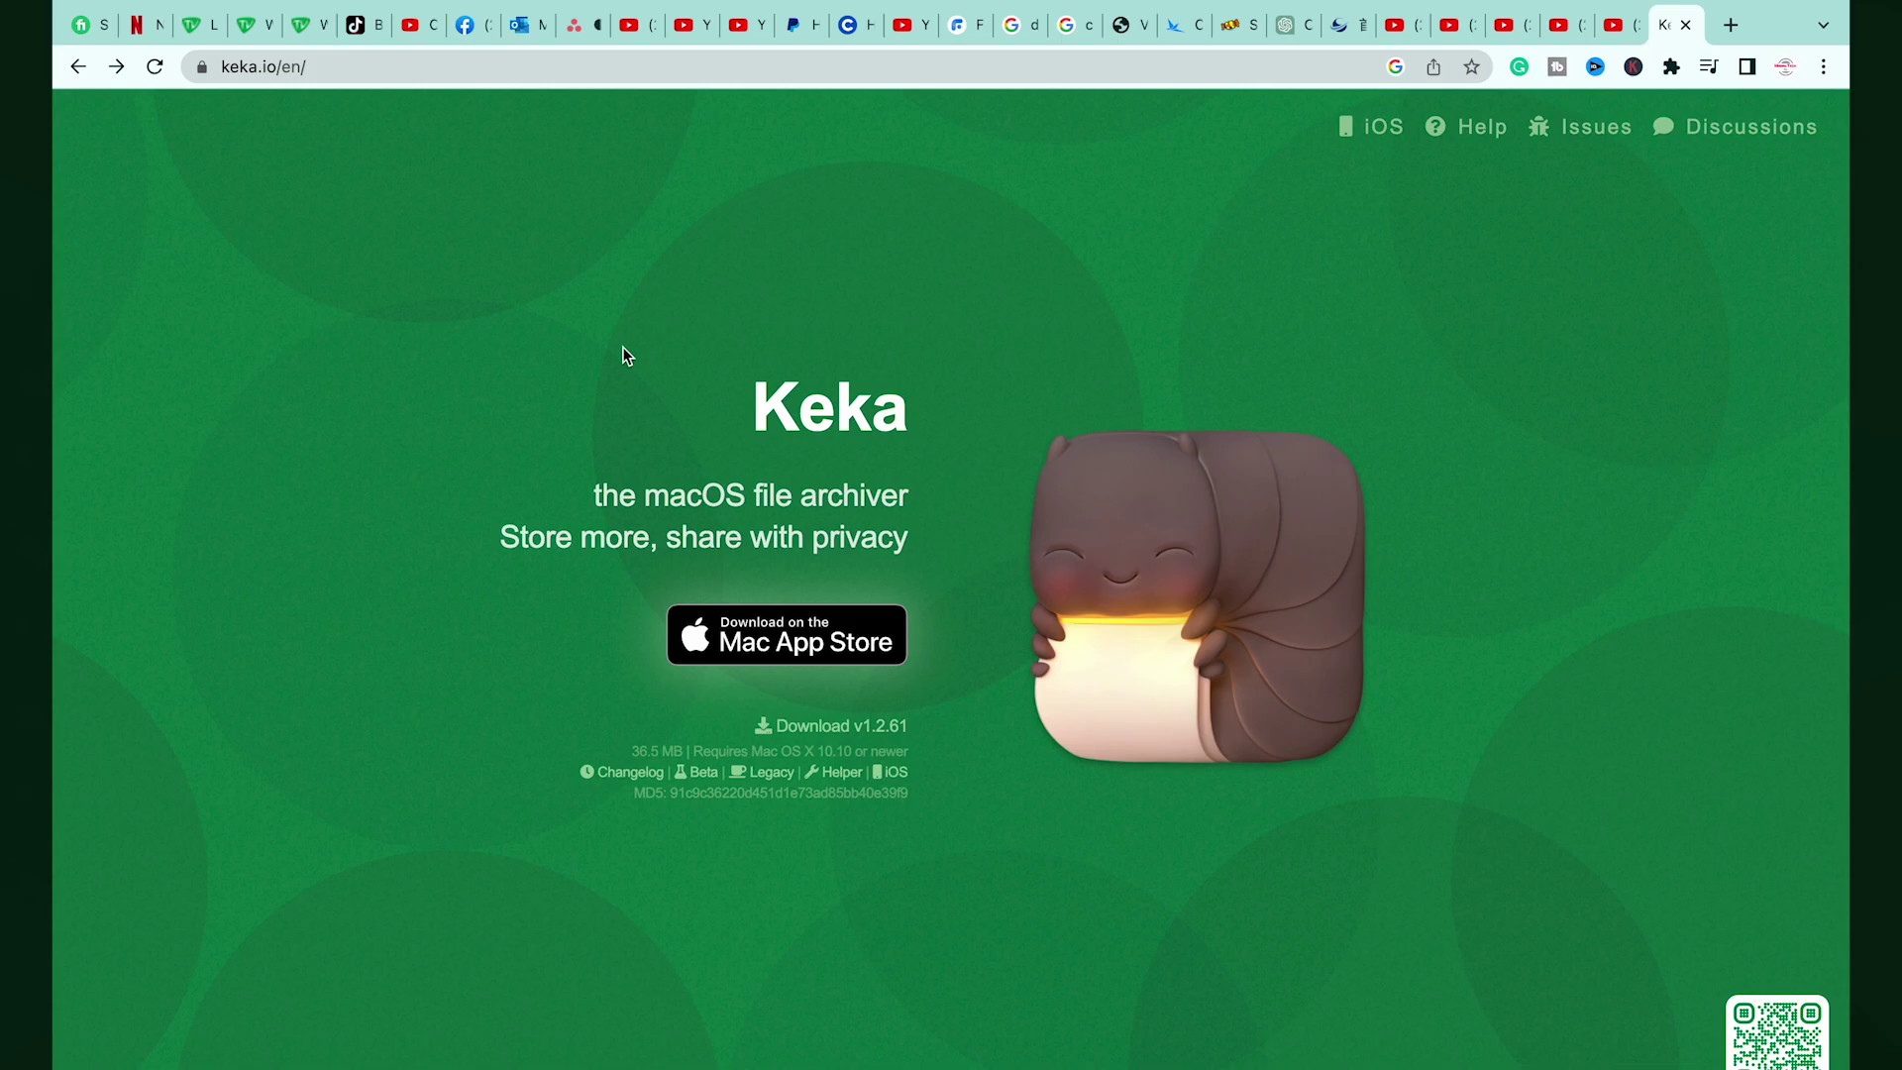
Scroll keka.io to Legacy versions and download Keka v1.1.30 for older Mac OS X.
scroll(1007, 461, "down", 2)
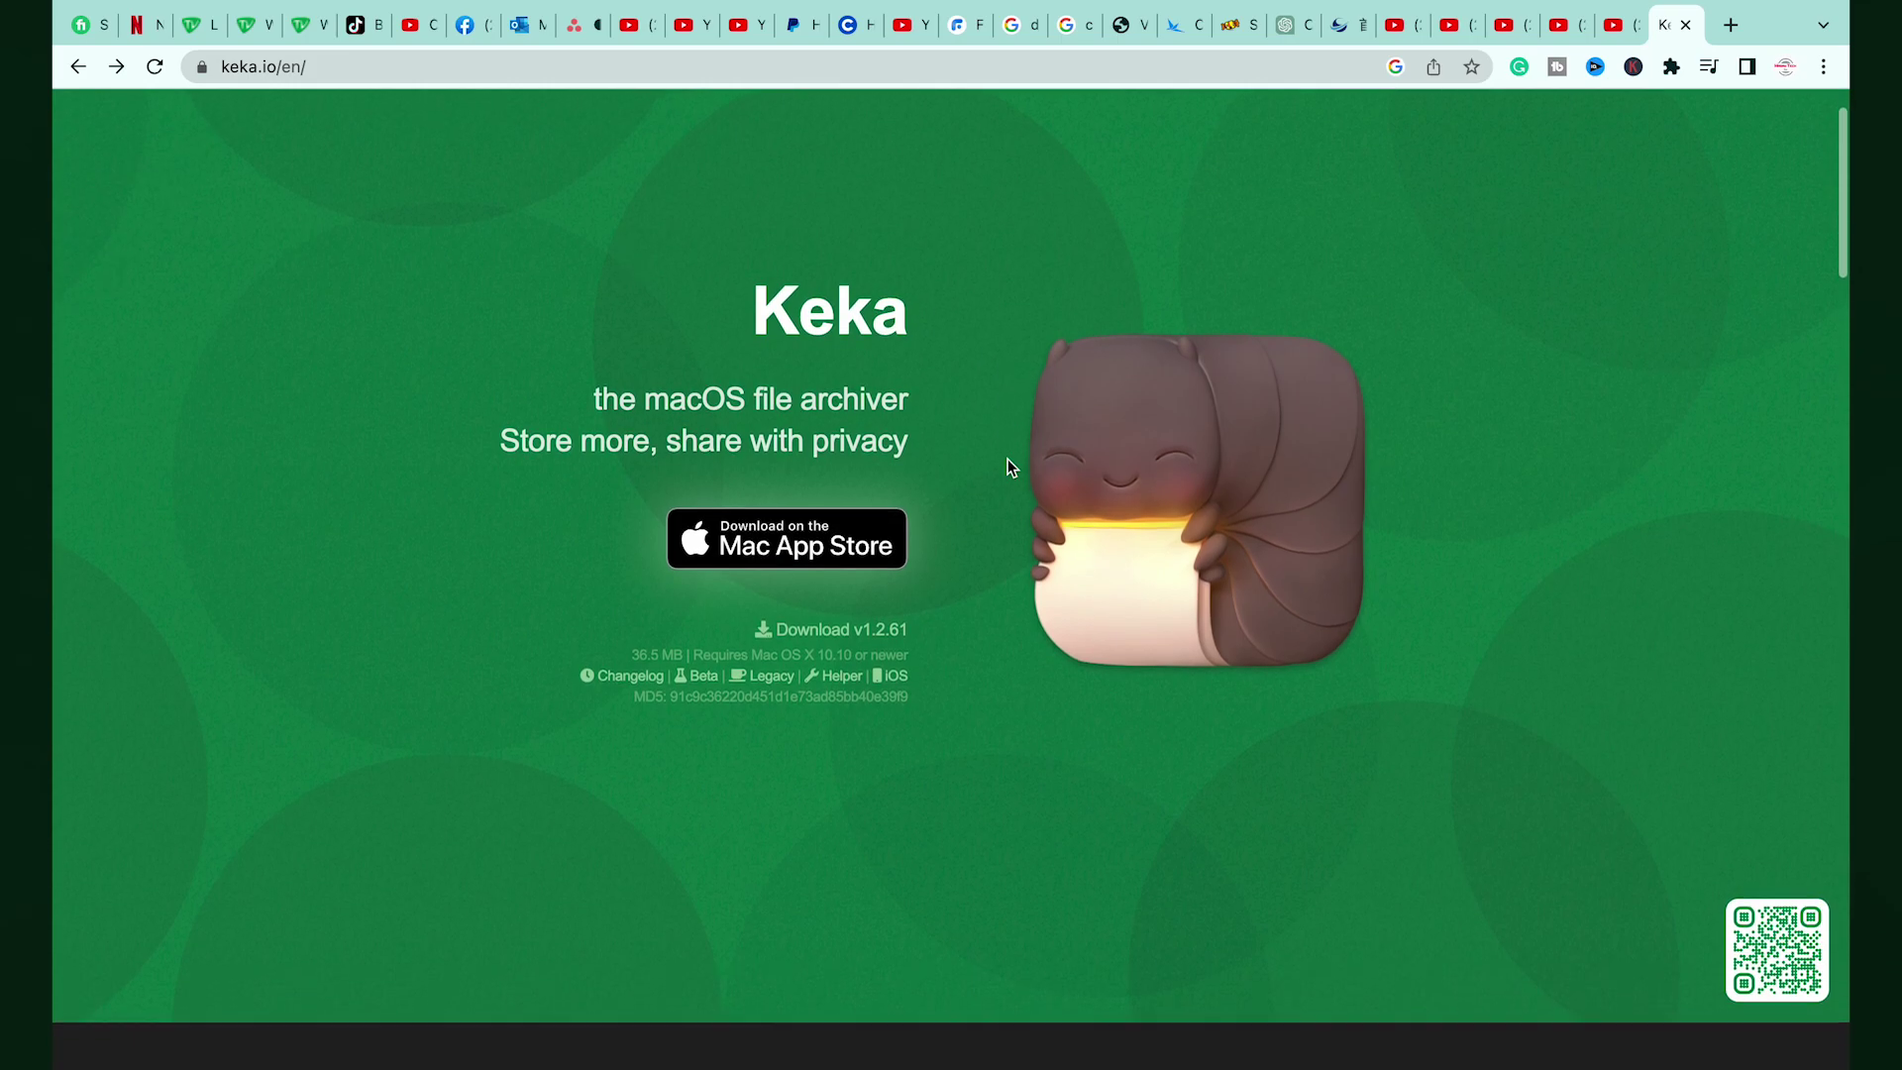
scroll(1008, 460, "down", 7)
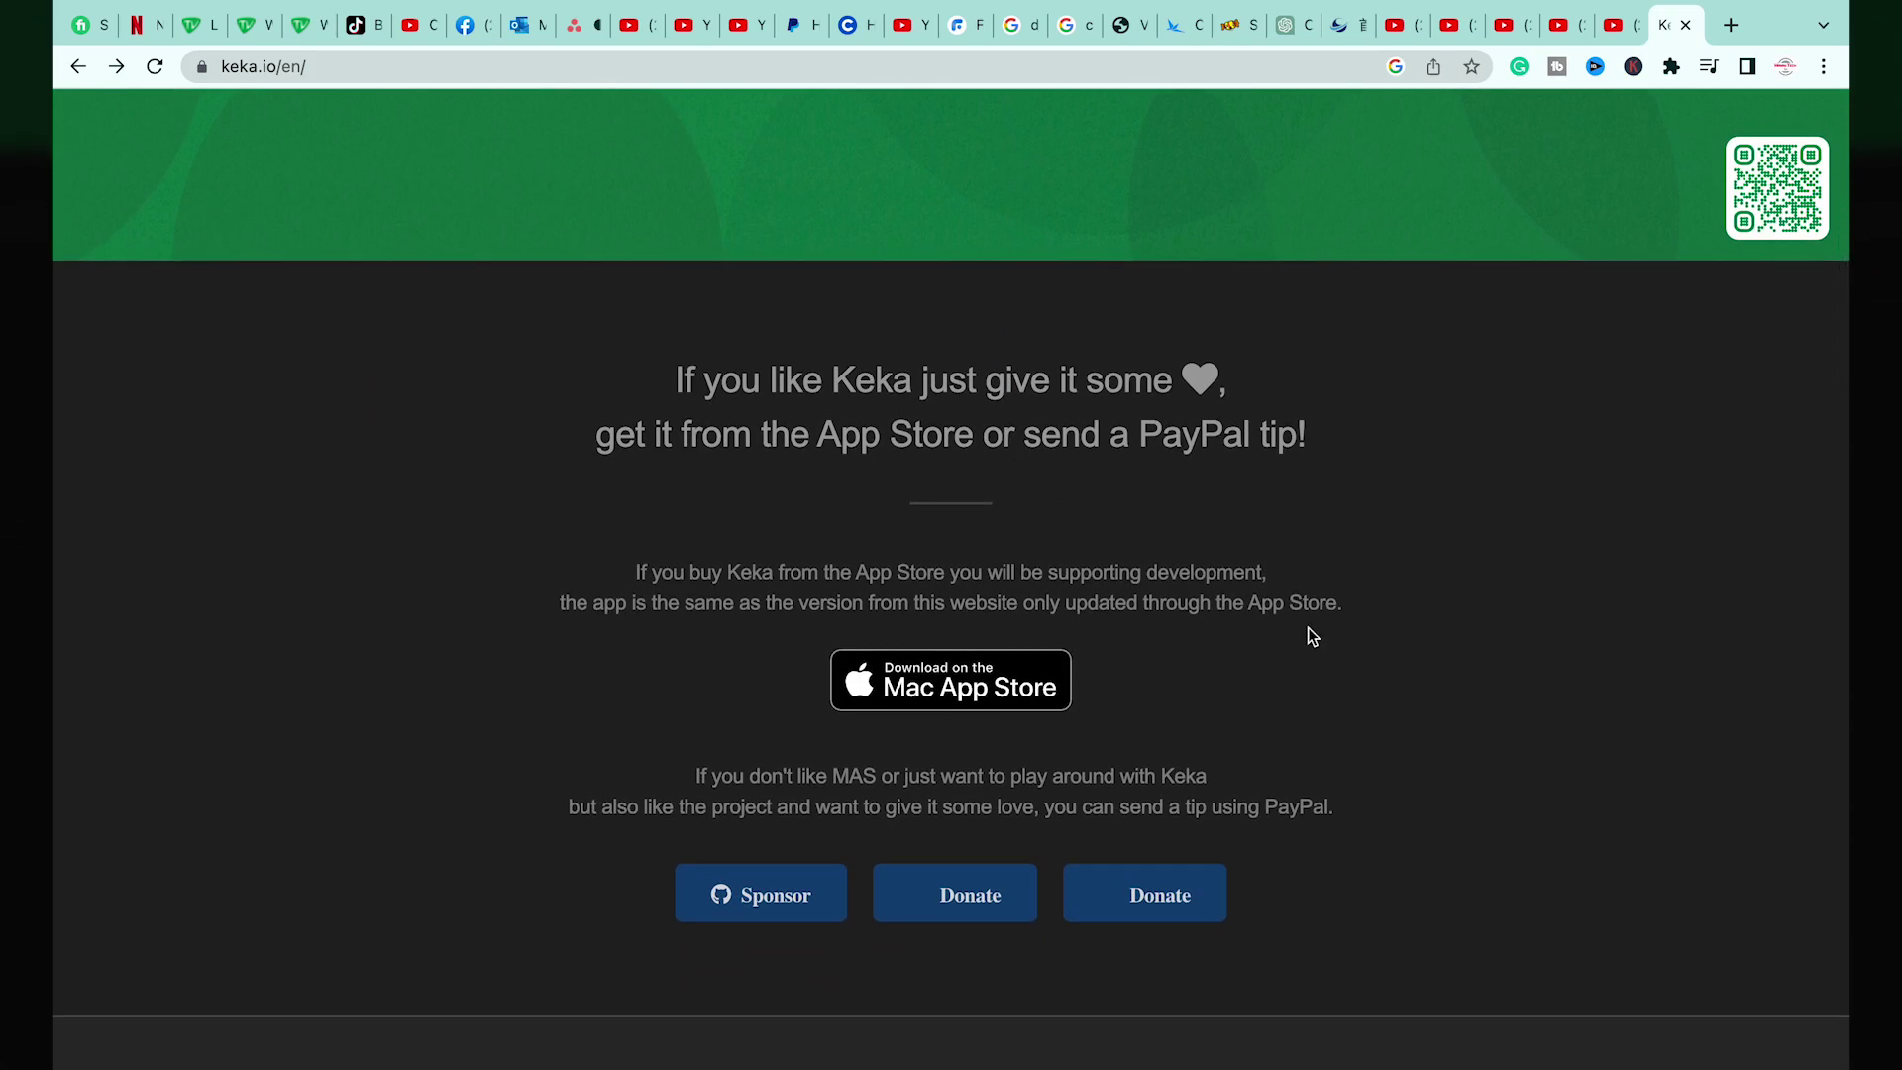
scroll(1308, 629, "down", 6)
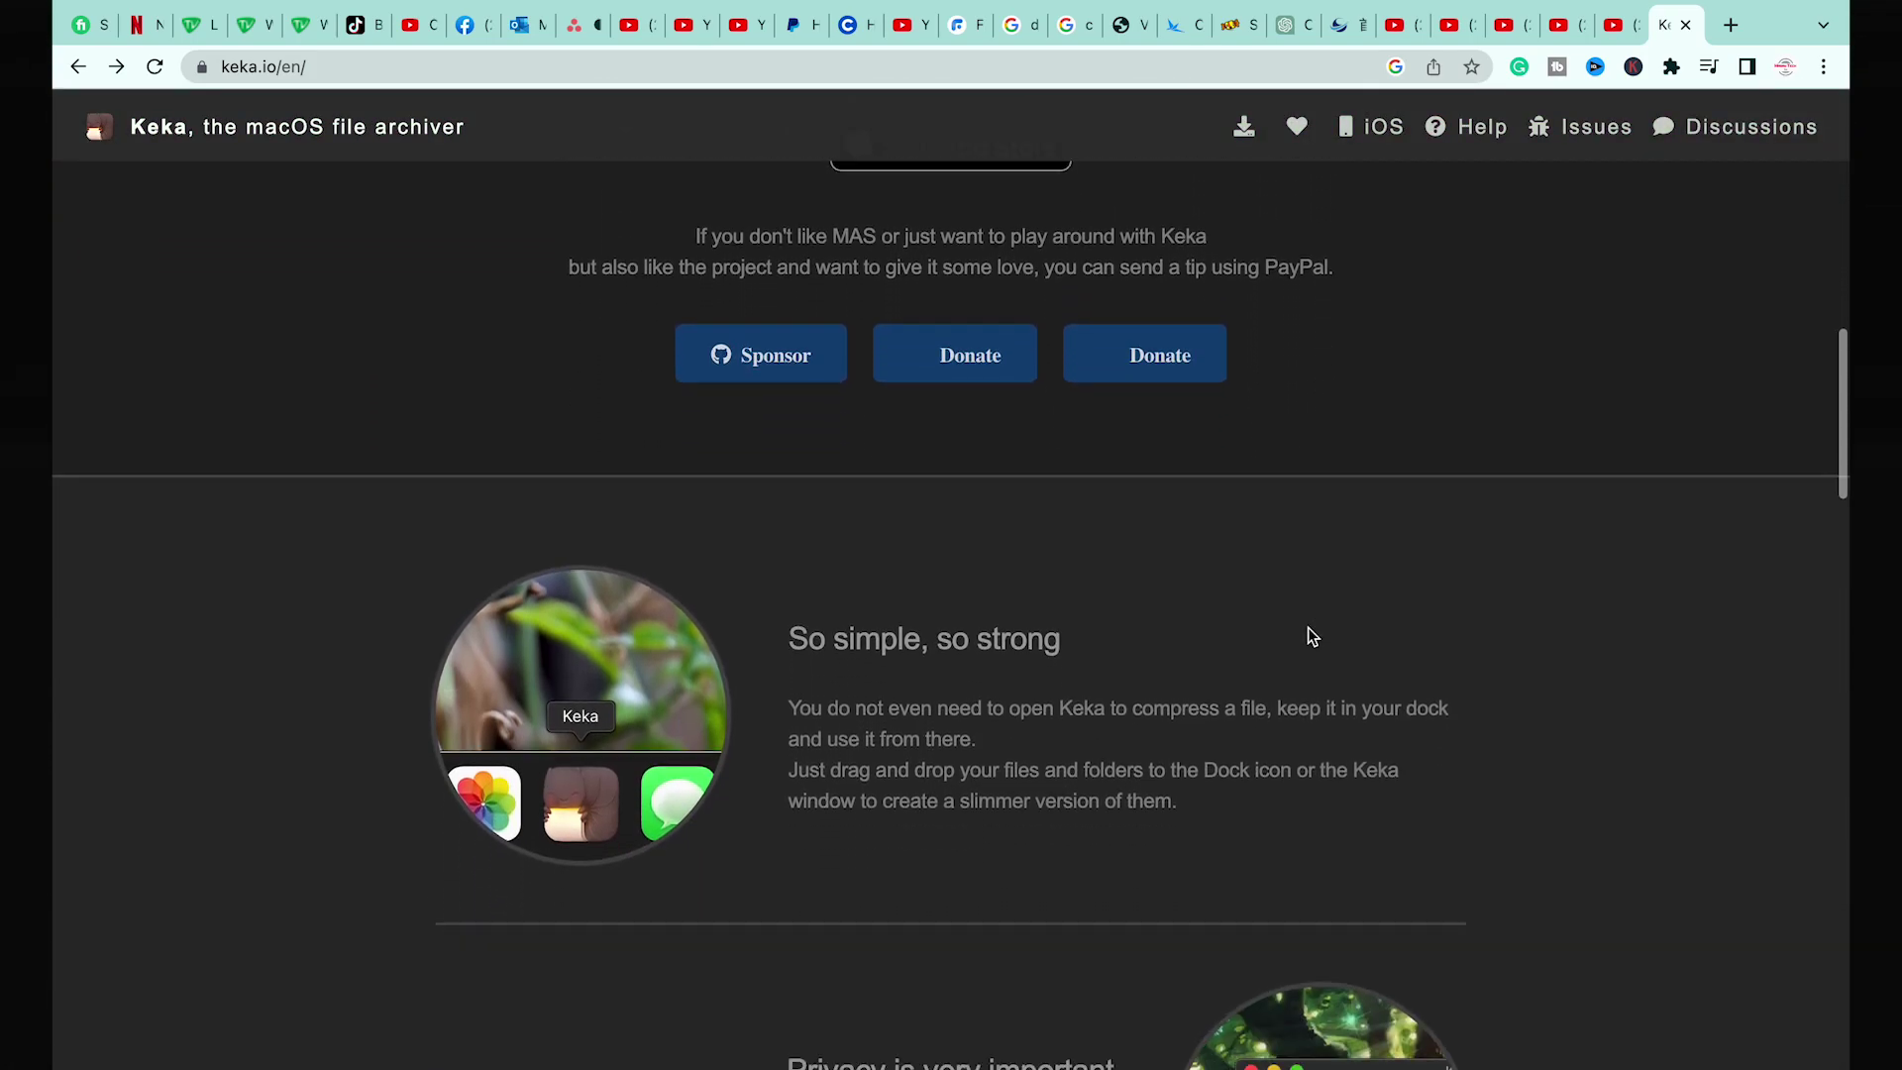
scroll(1309, 635, "down", 8)
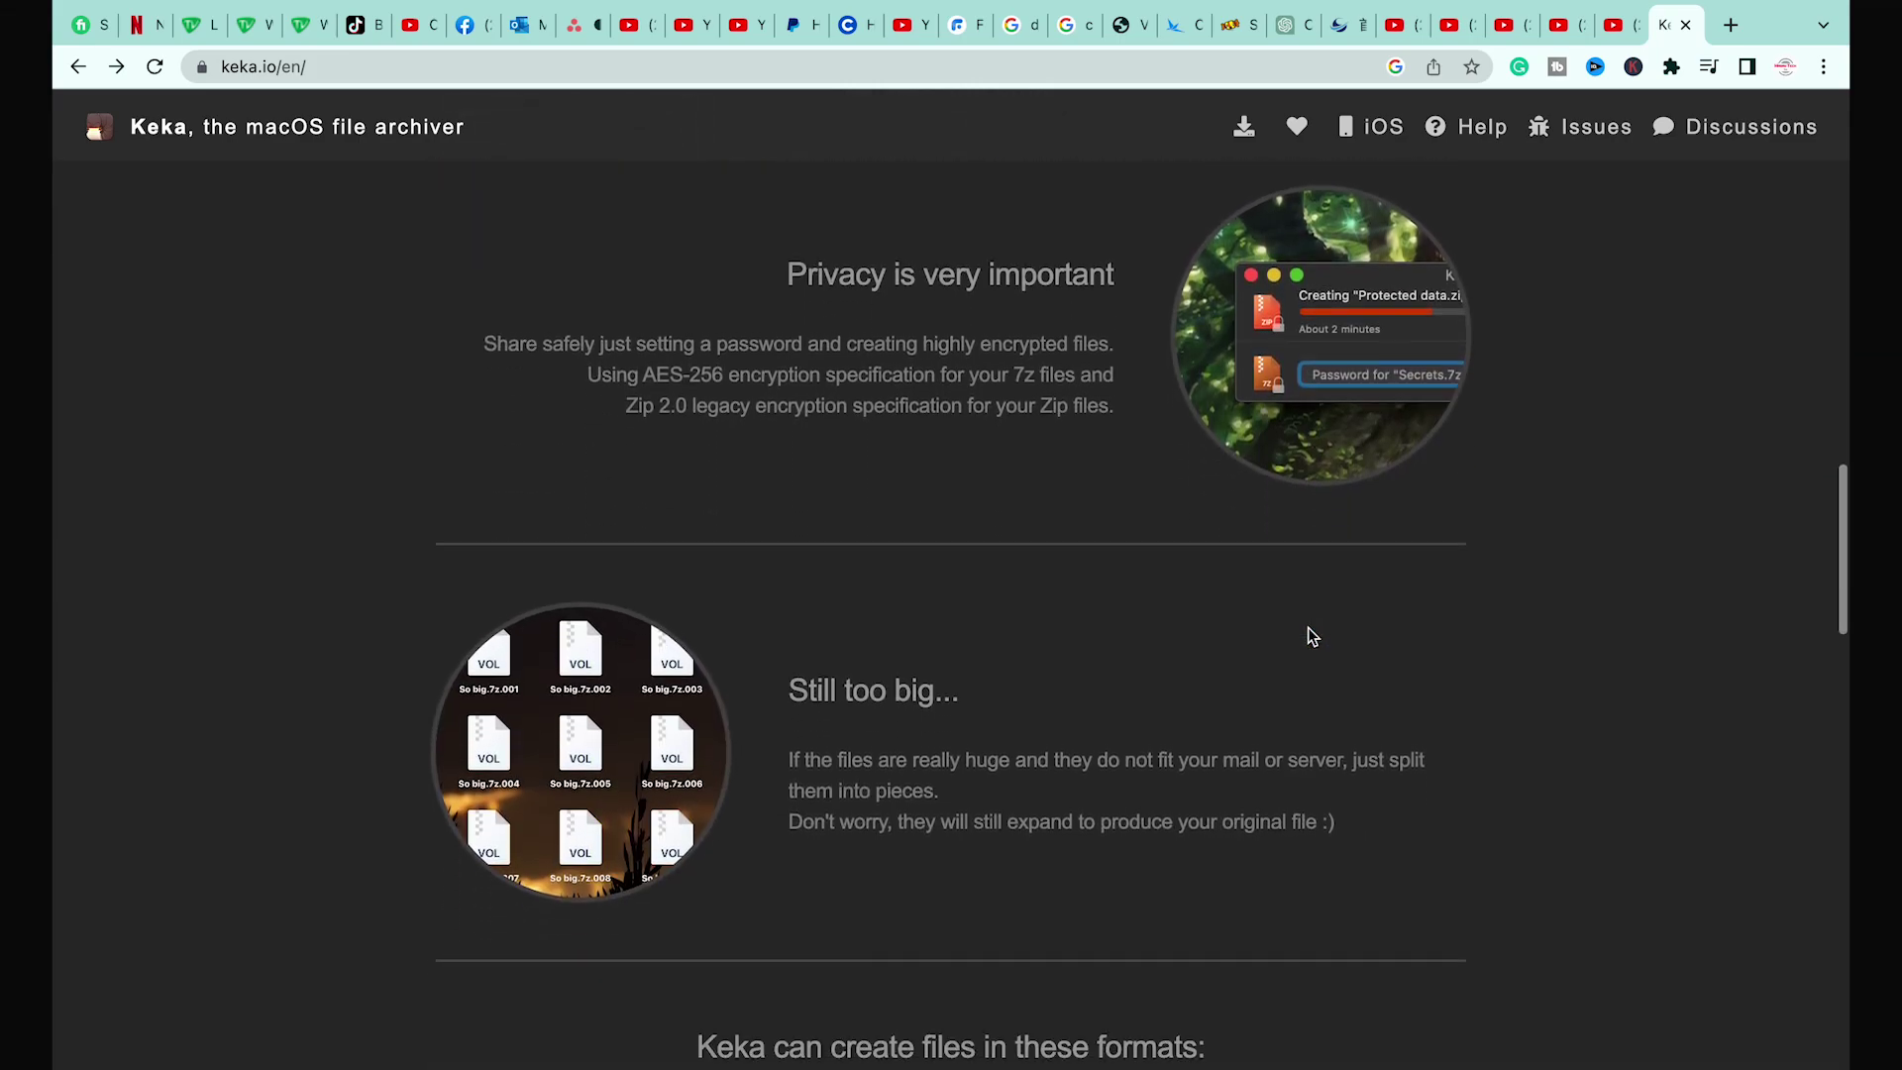
scroll(1308, 635, "down", 20)
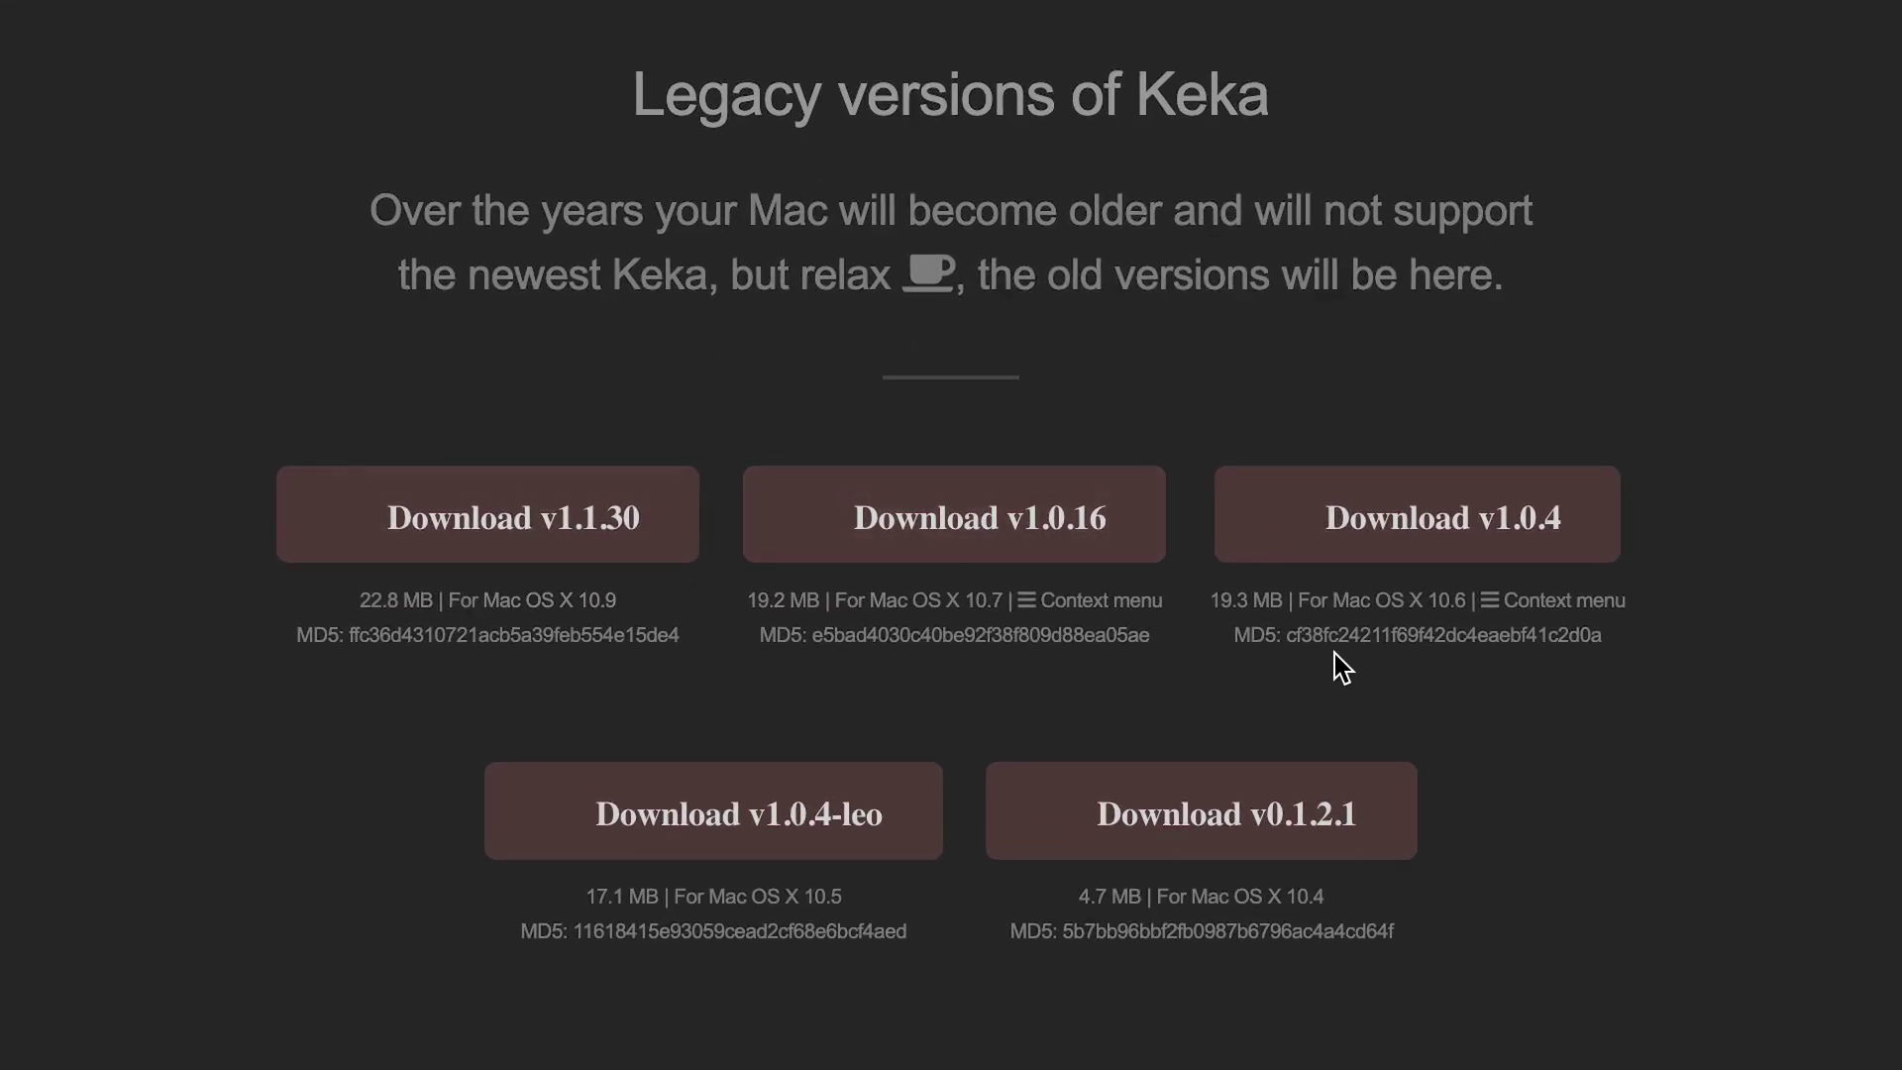
scroll(1772, 754, "up", 1)
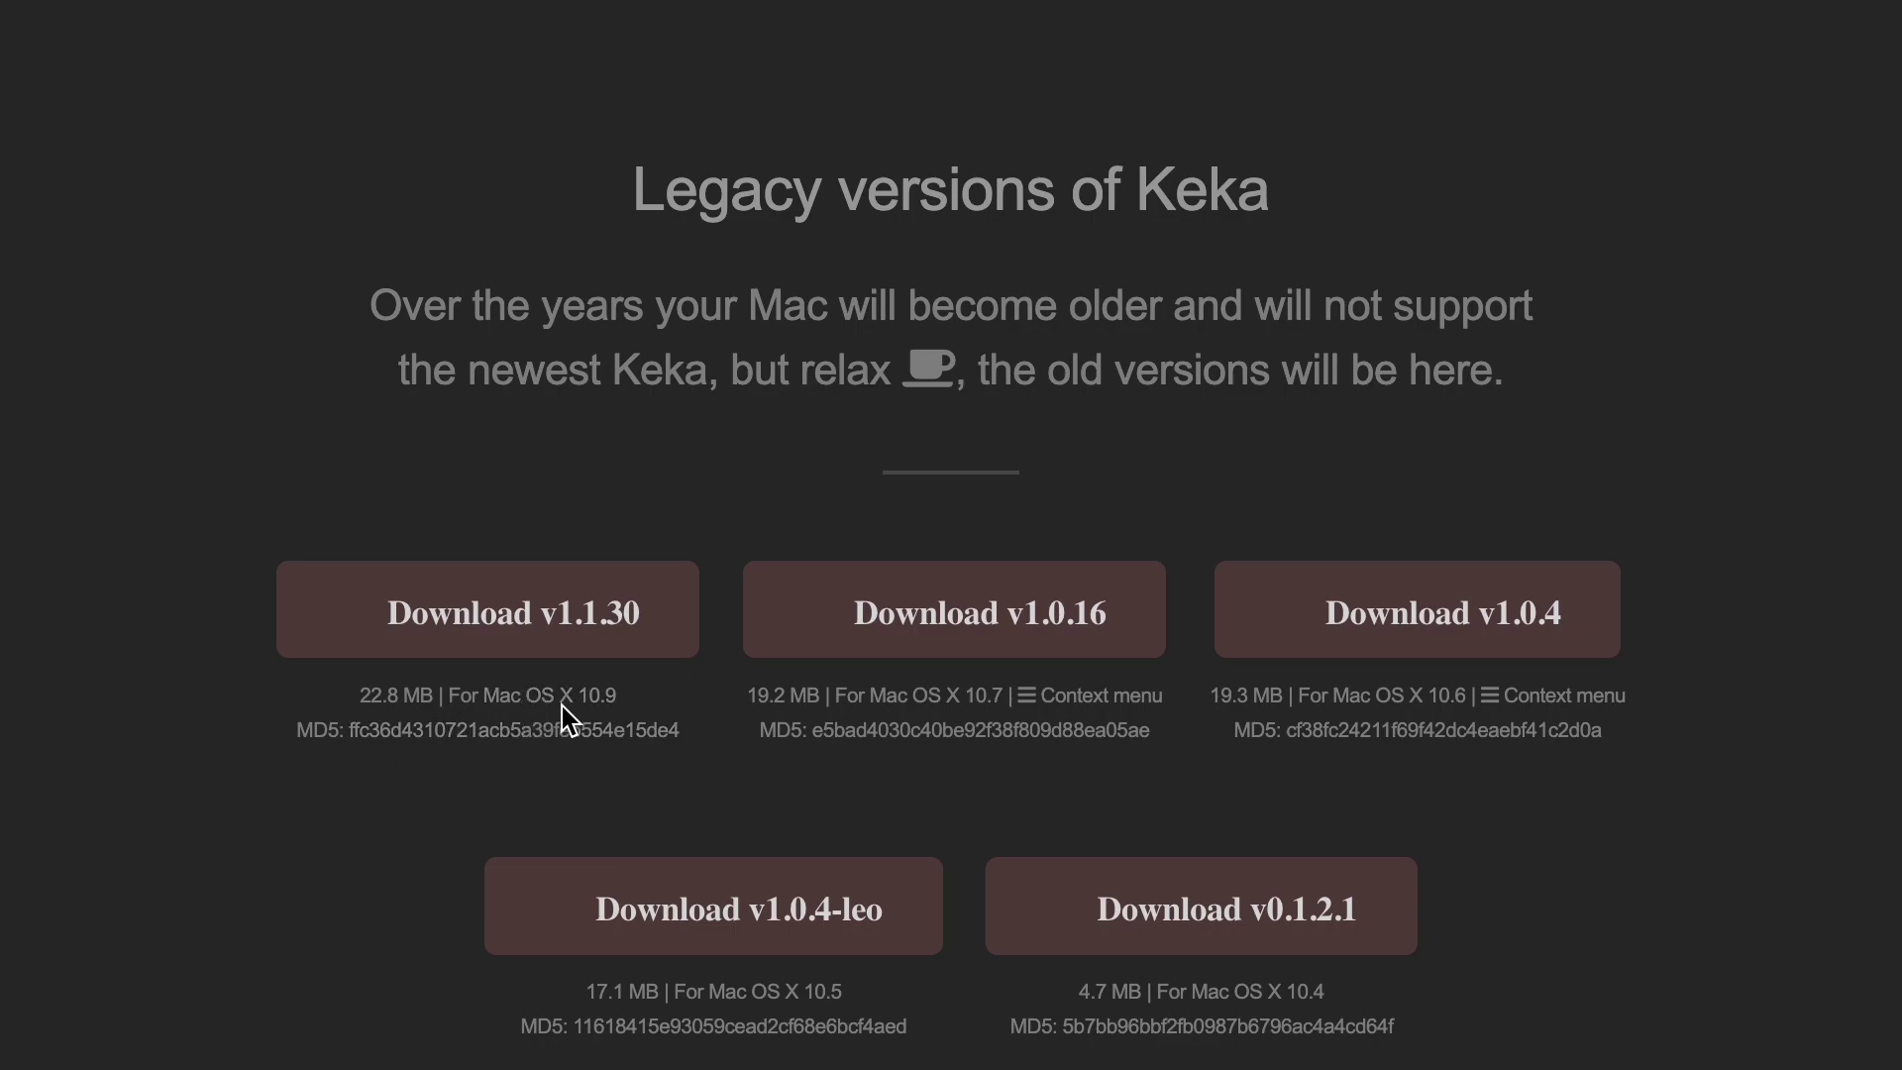
left_click_drag(484, 696, 569, 702)
left_click(539, 769)
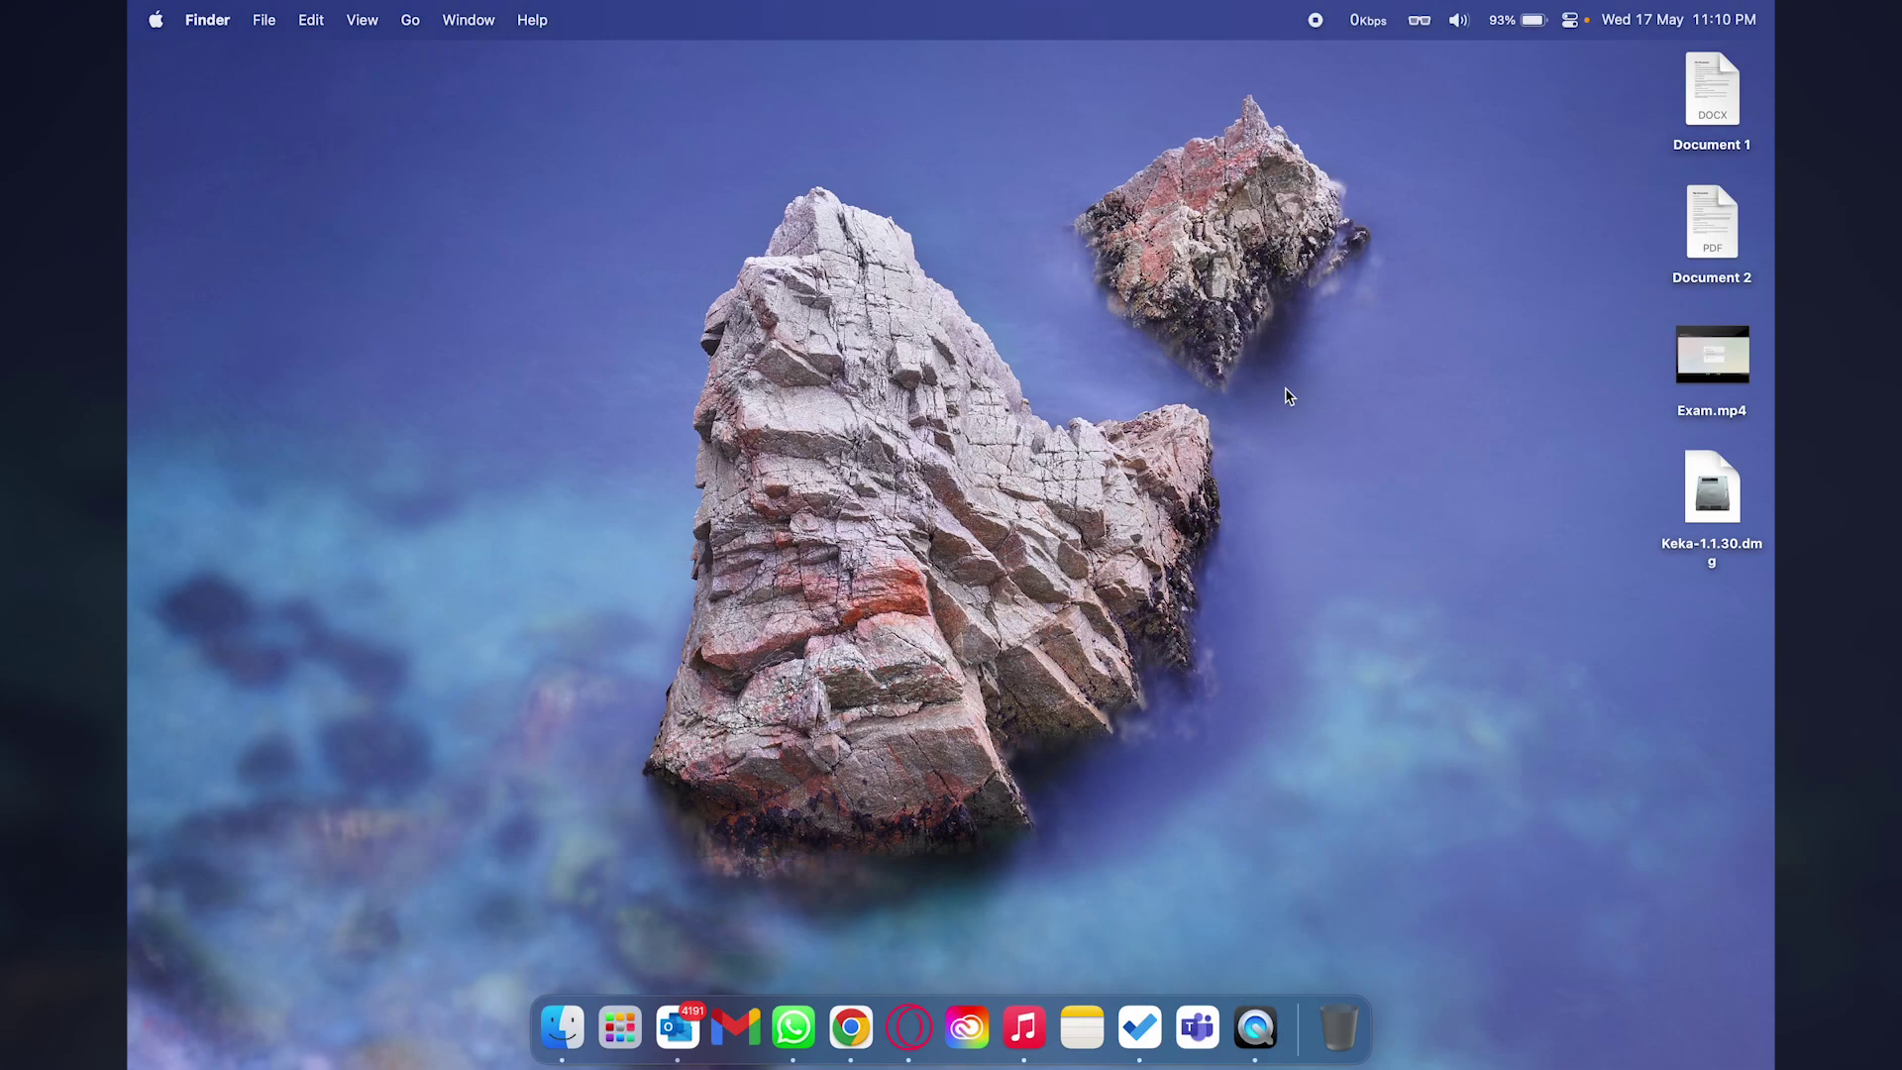
Open Keka-1.1.30.dmg and drag the Keka app into the Applications folder.
left_click(1717, 496)
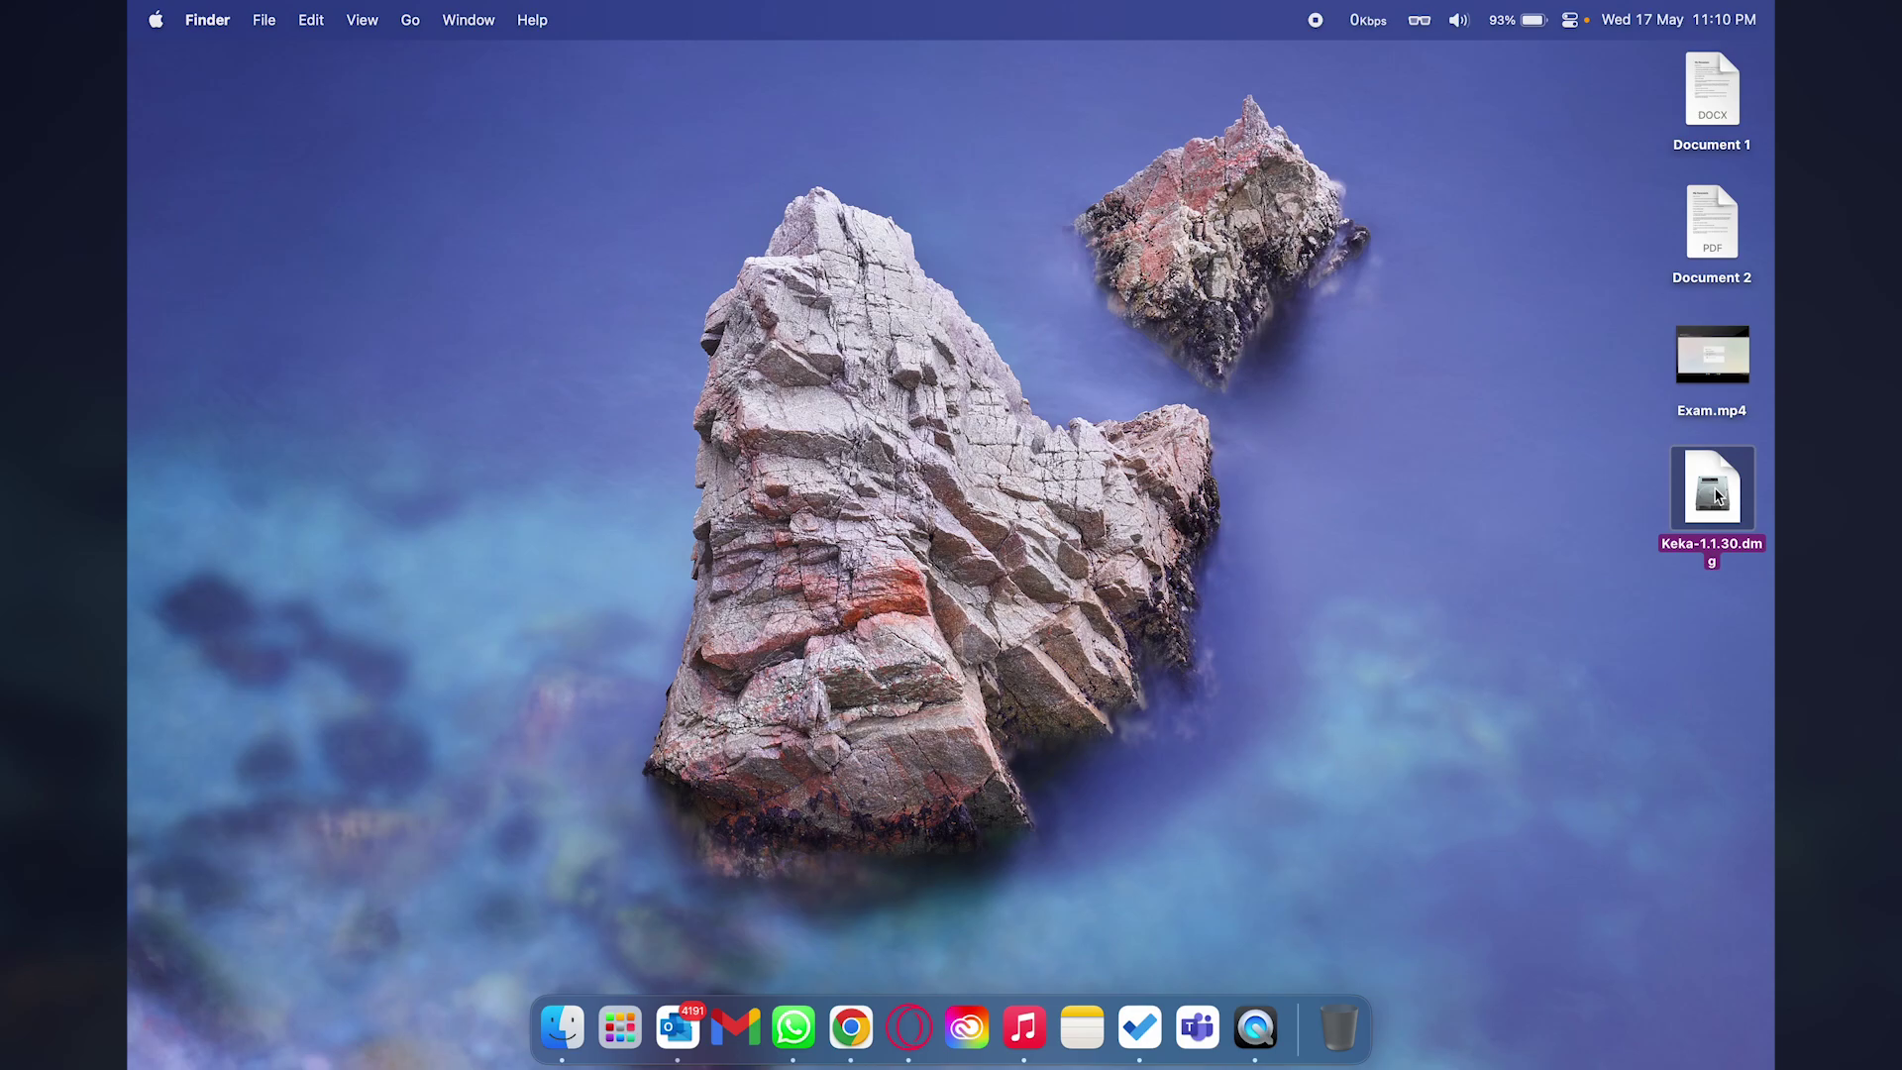
left_click(657, 495)
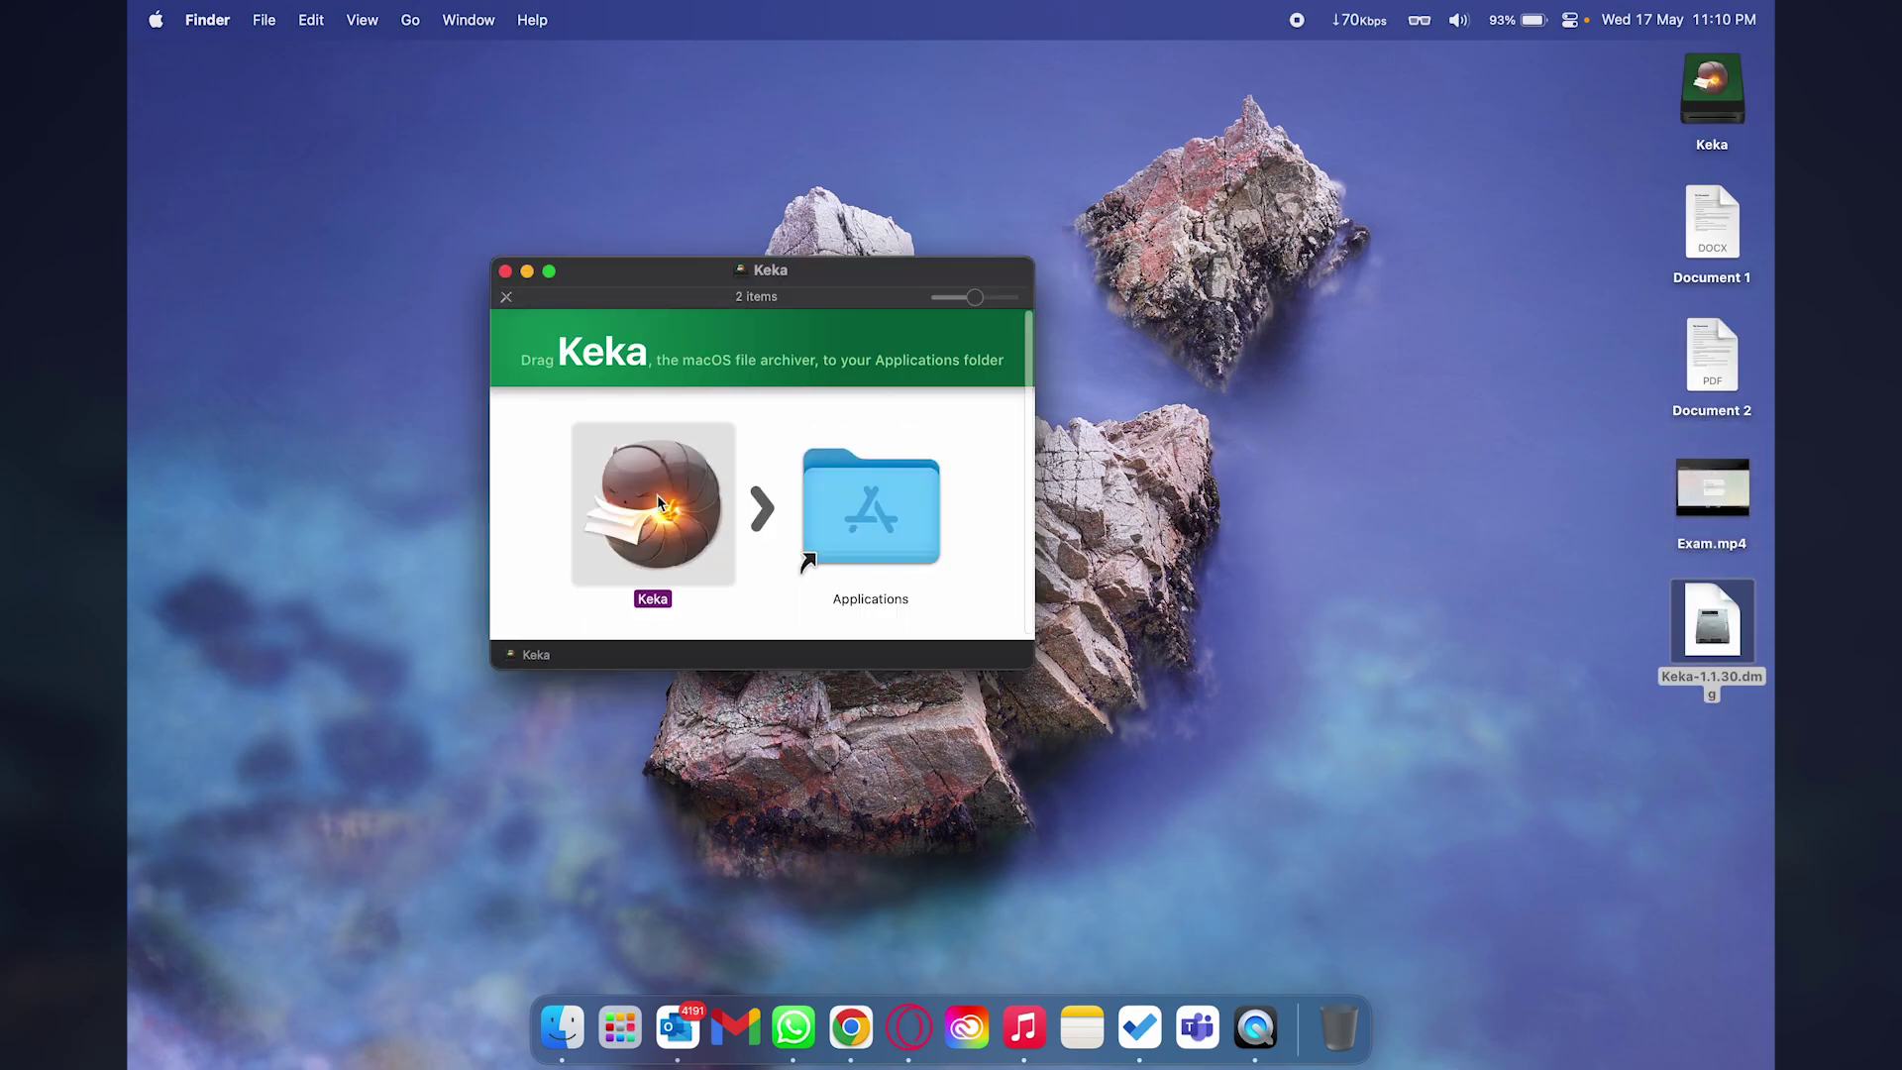
left_click_drag(657, 495, 854, 508)
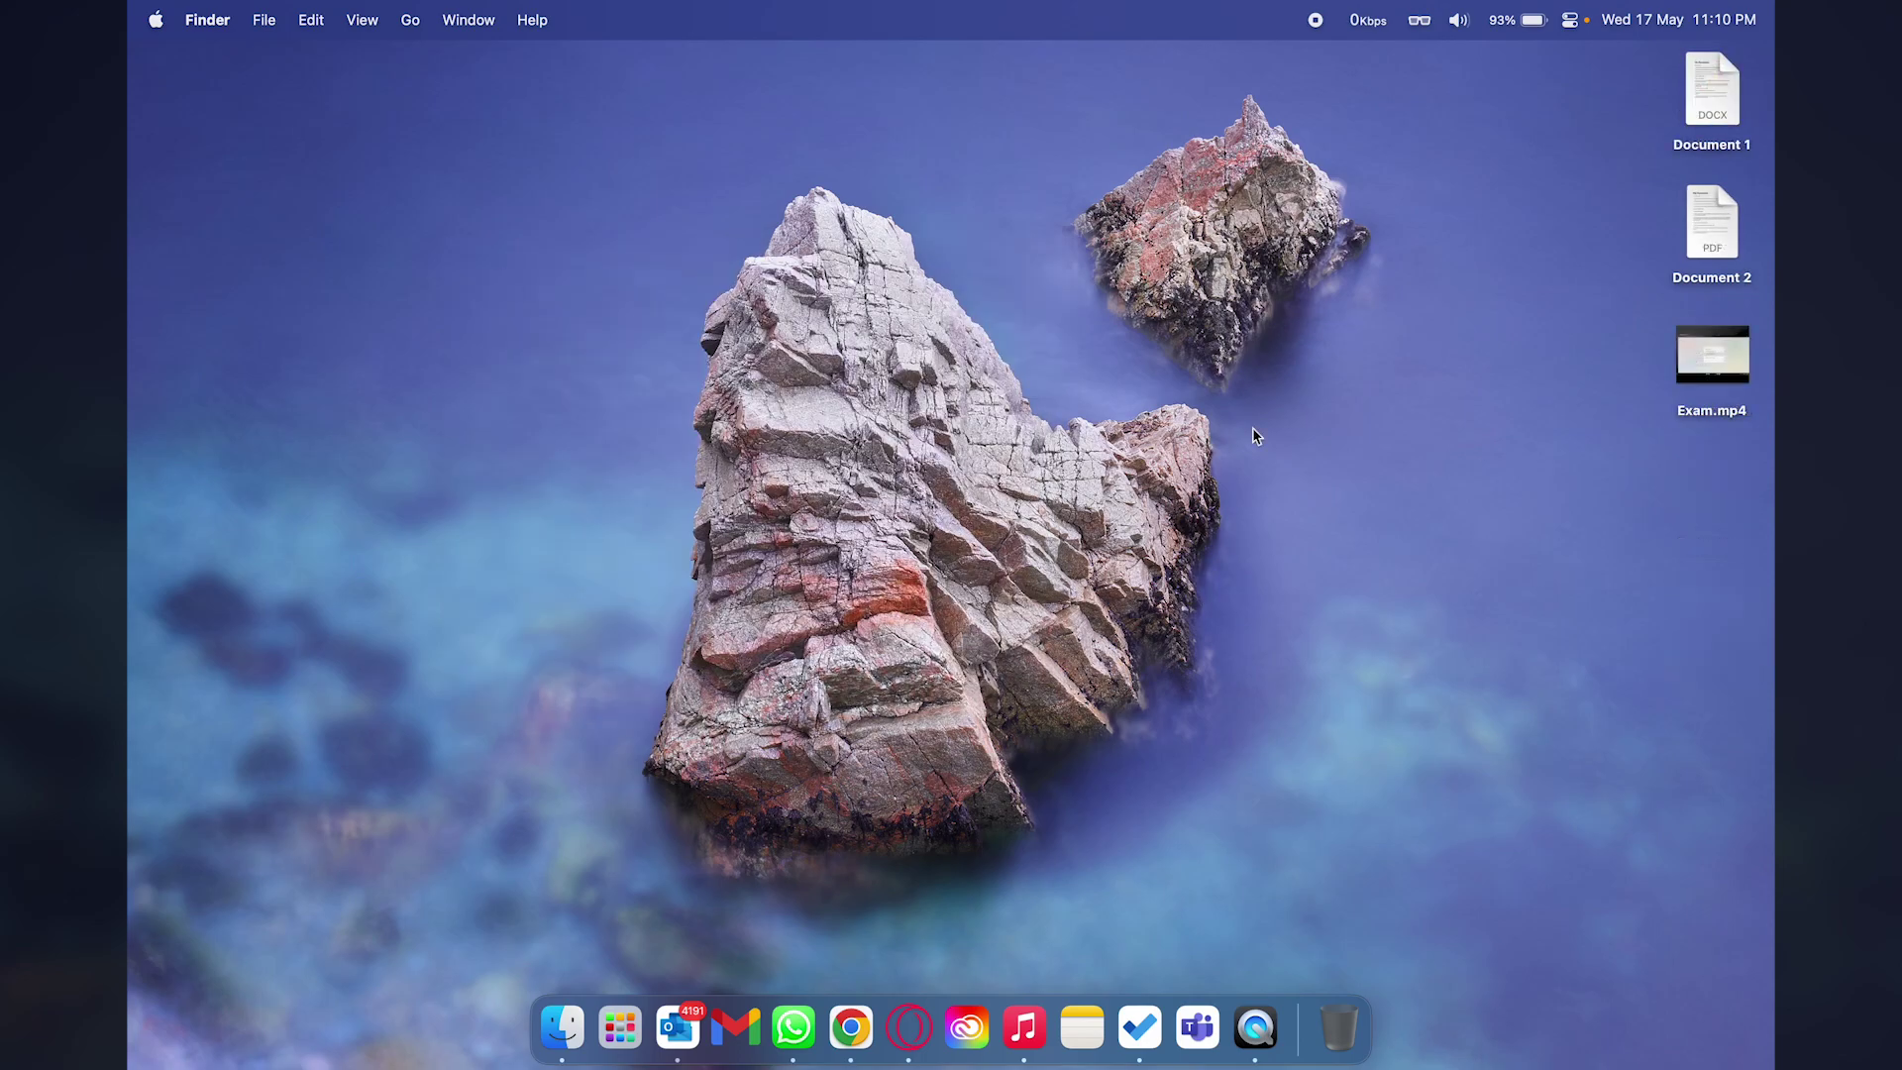
Search 'keka' in Alfred and launch the Keka application.
key("alt+space")
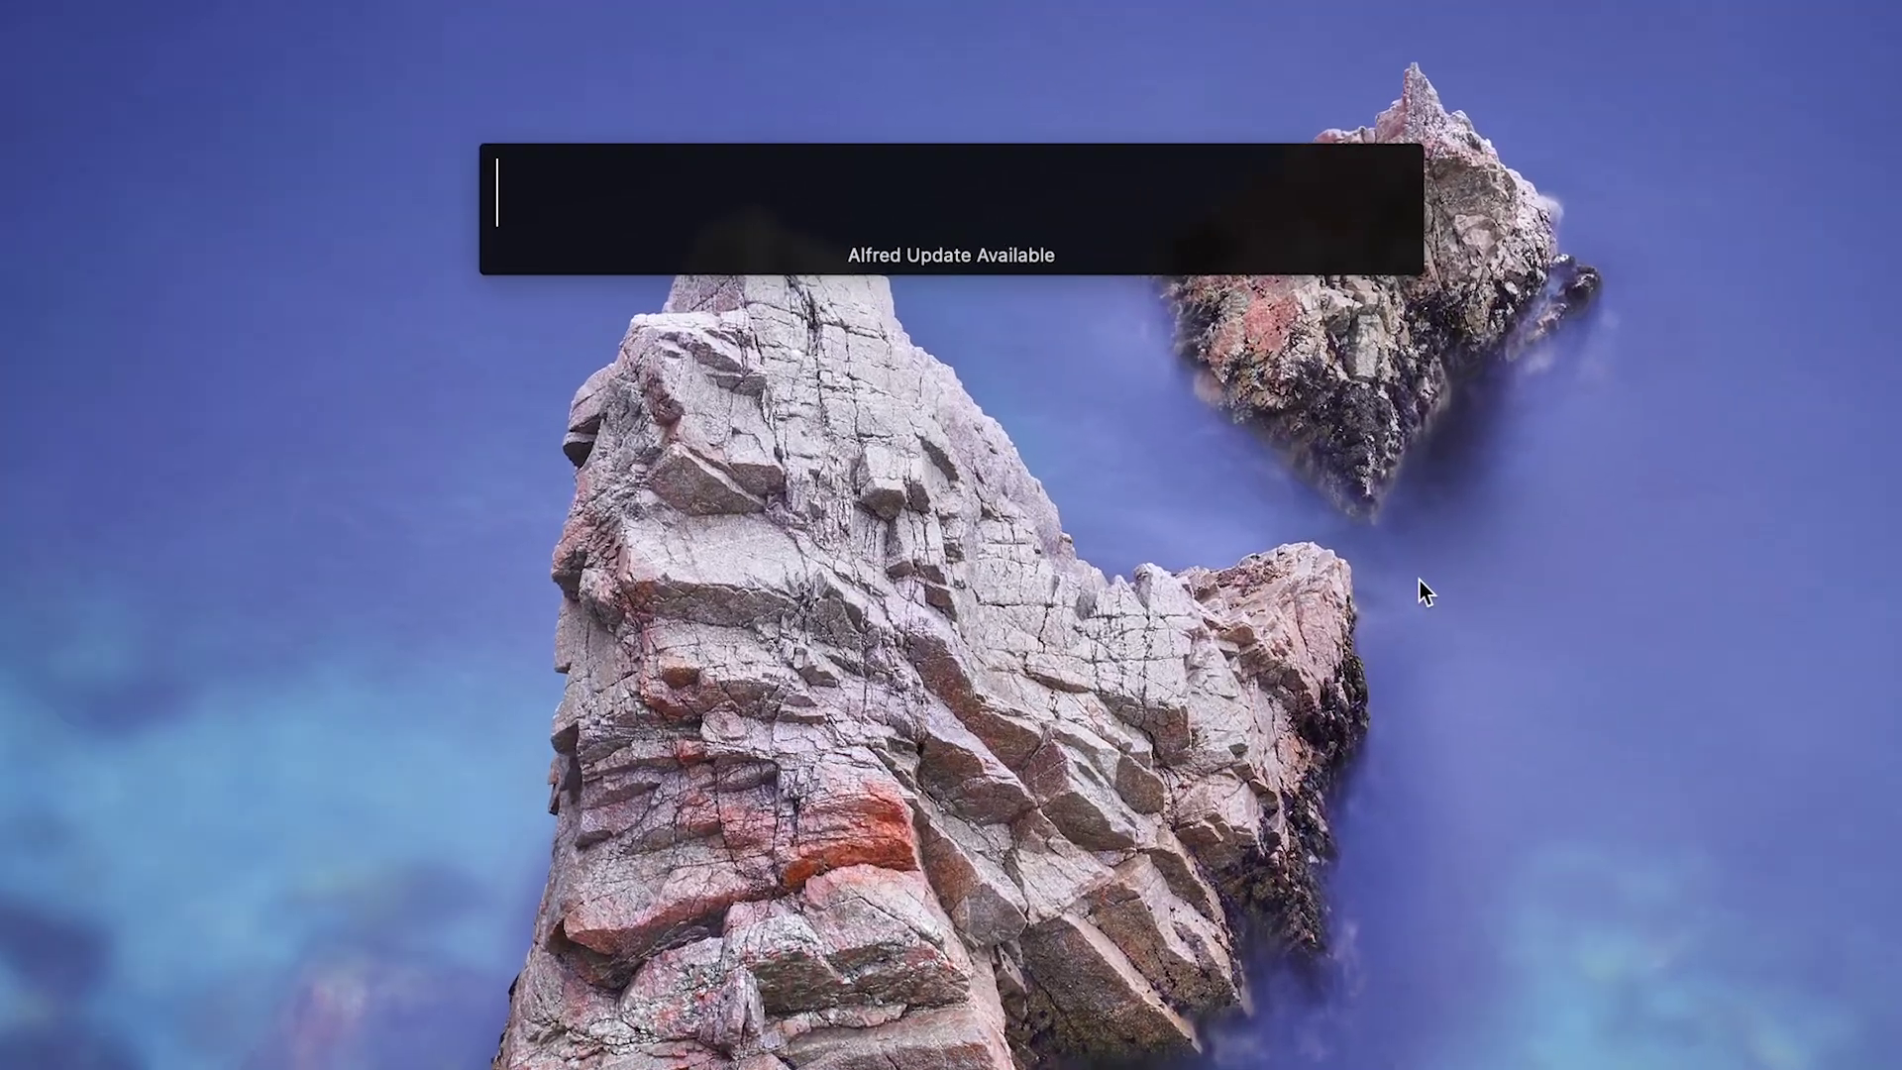
type("keka")
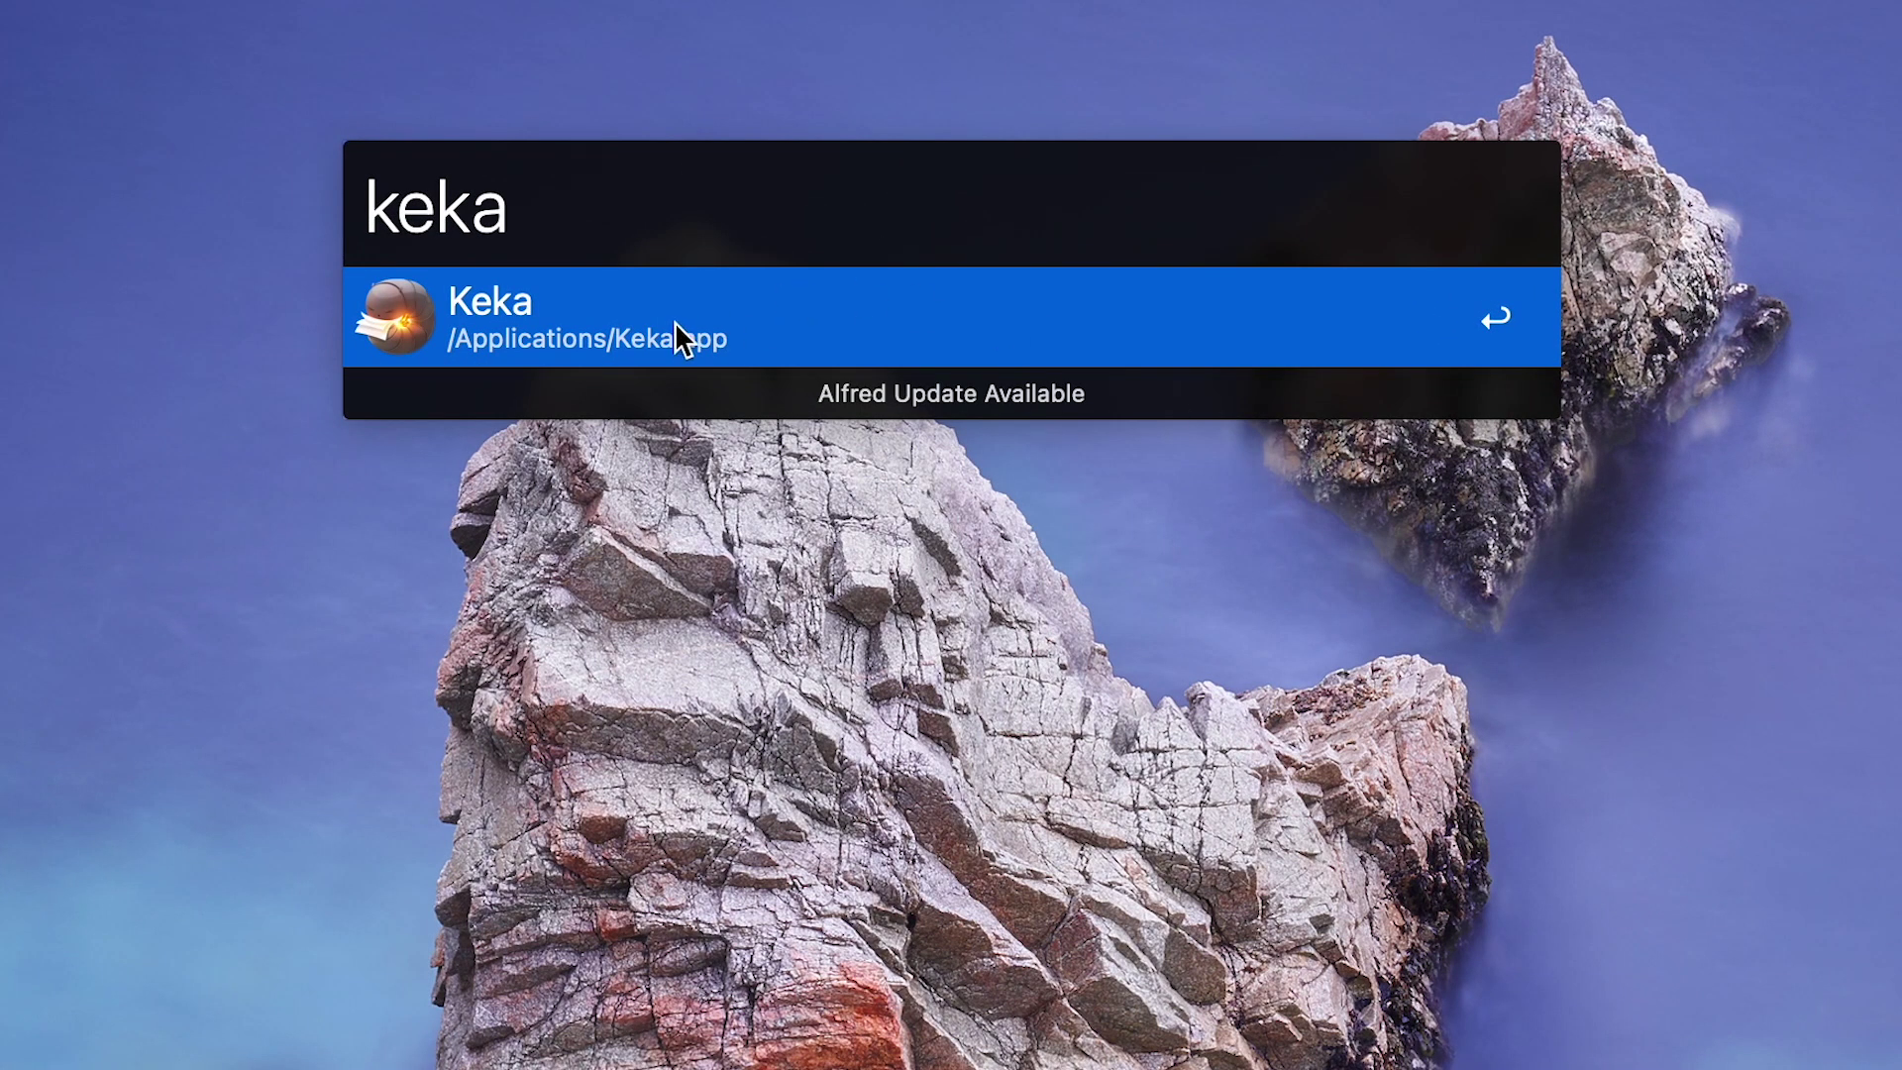
left_click(674, 319)
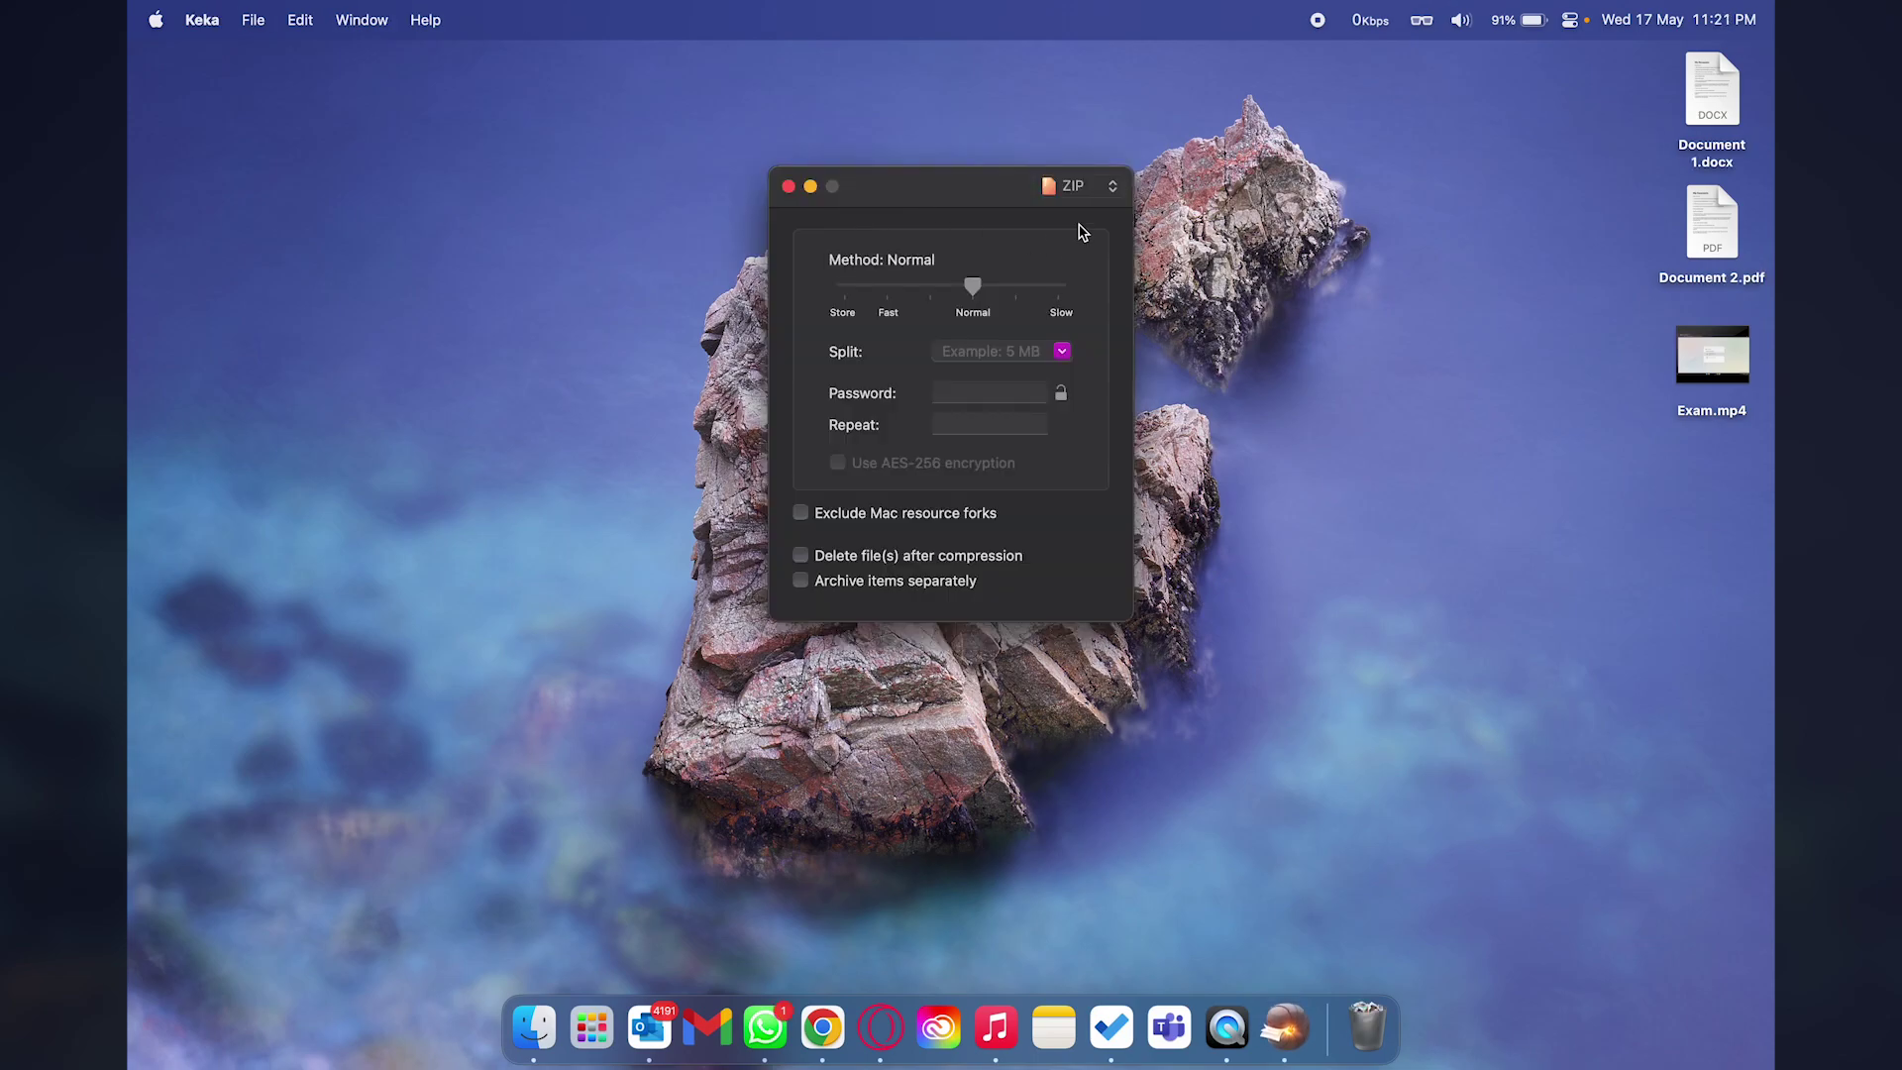
Drop Document 1.docx and Document 2.pdf onto Keka, then select the new Compressed file.zip.
left_click(1714, 129)
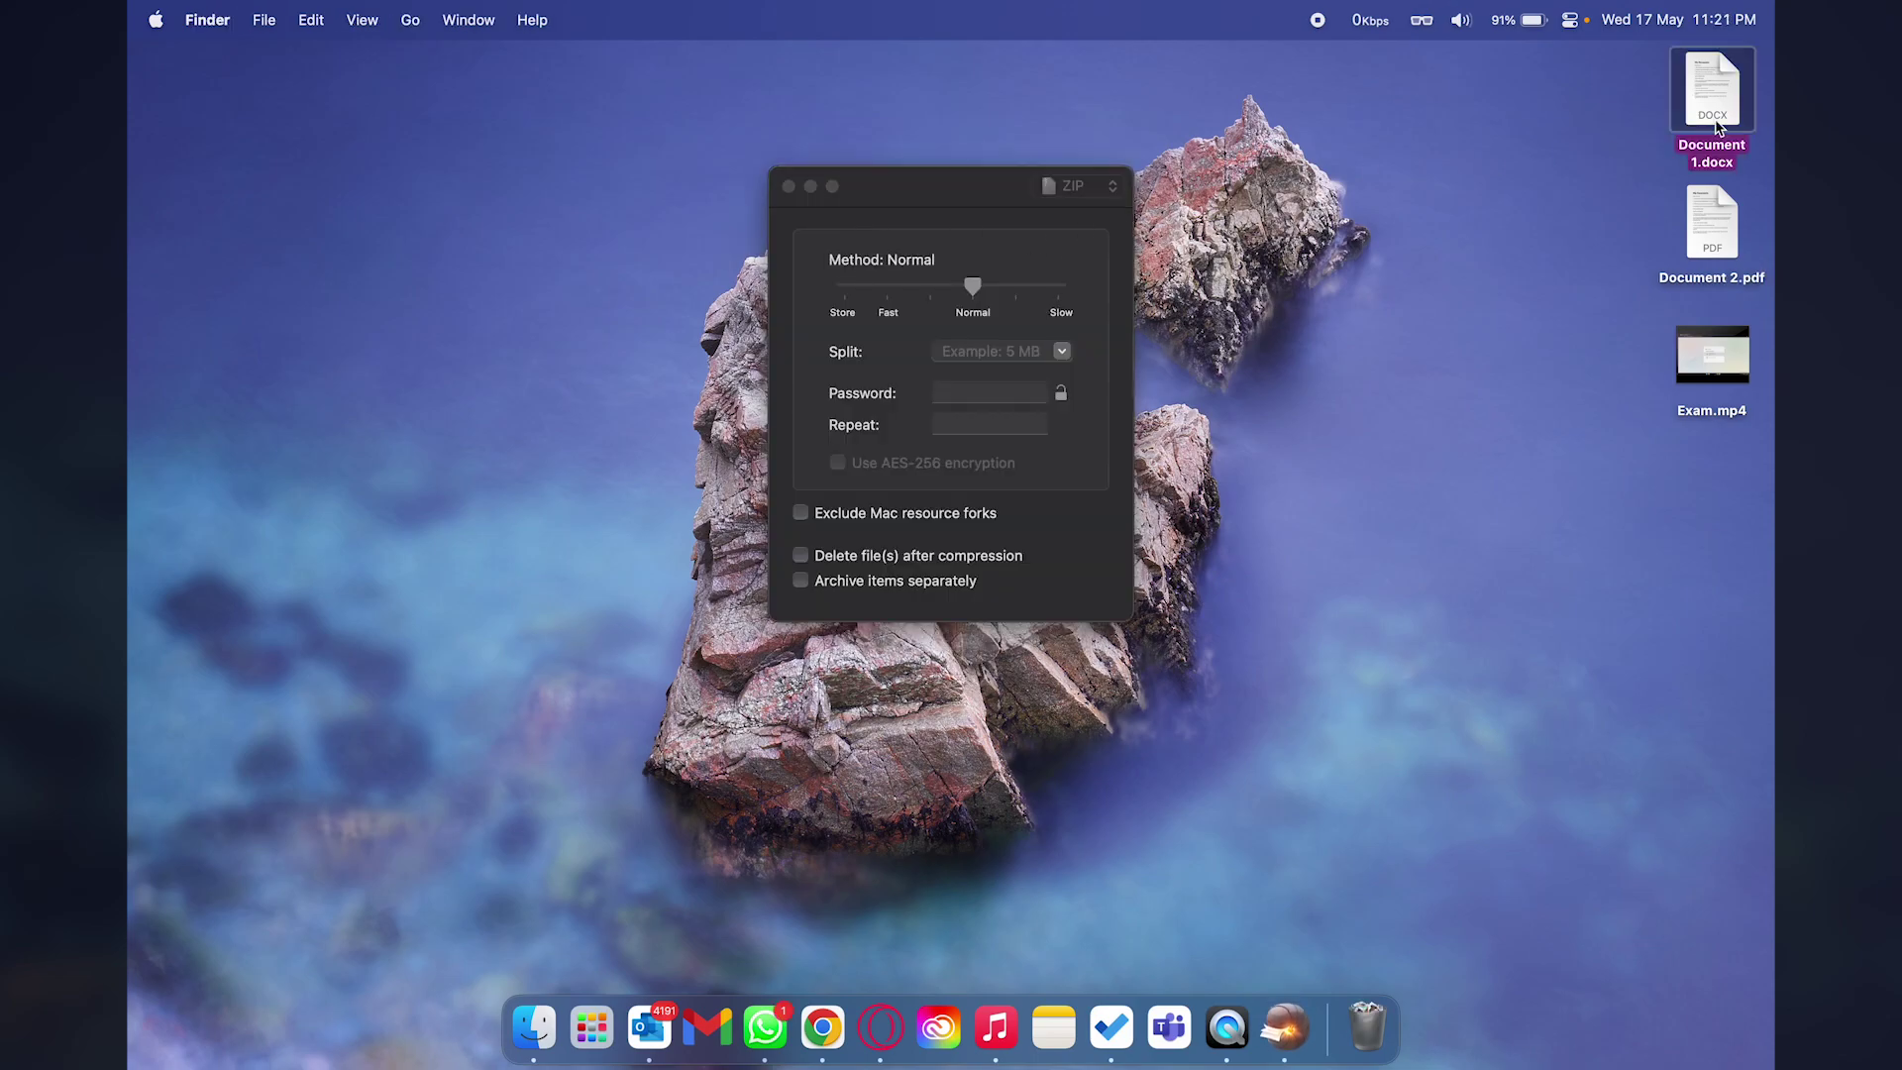
left_click(1710, 242, "super")
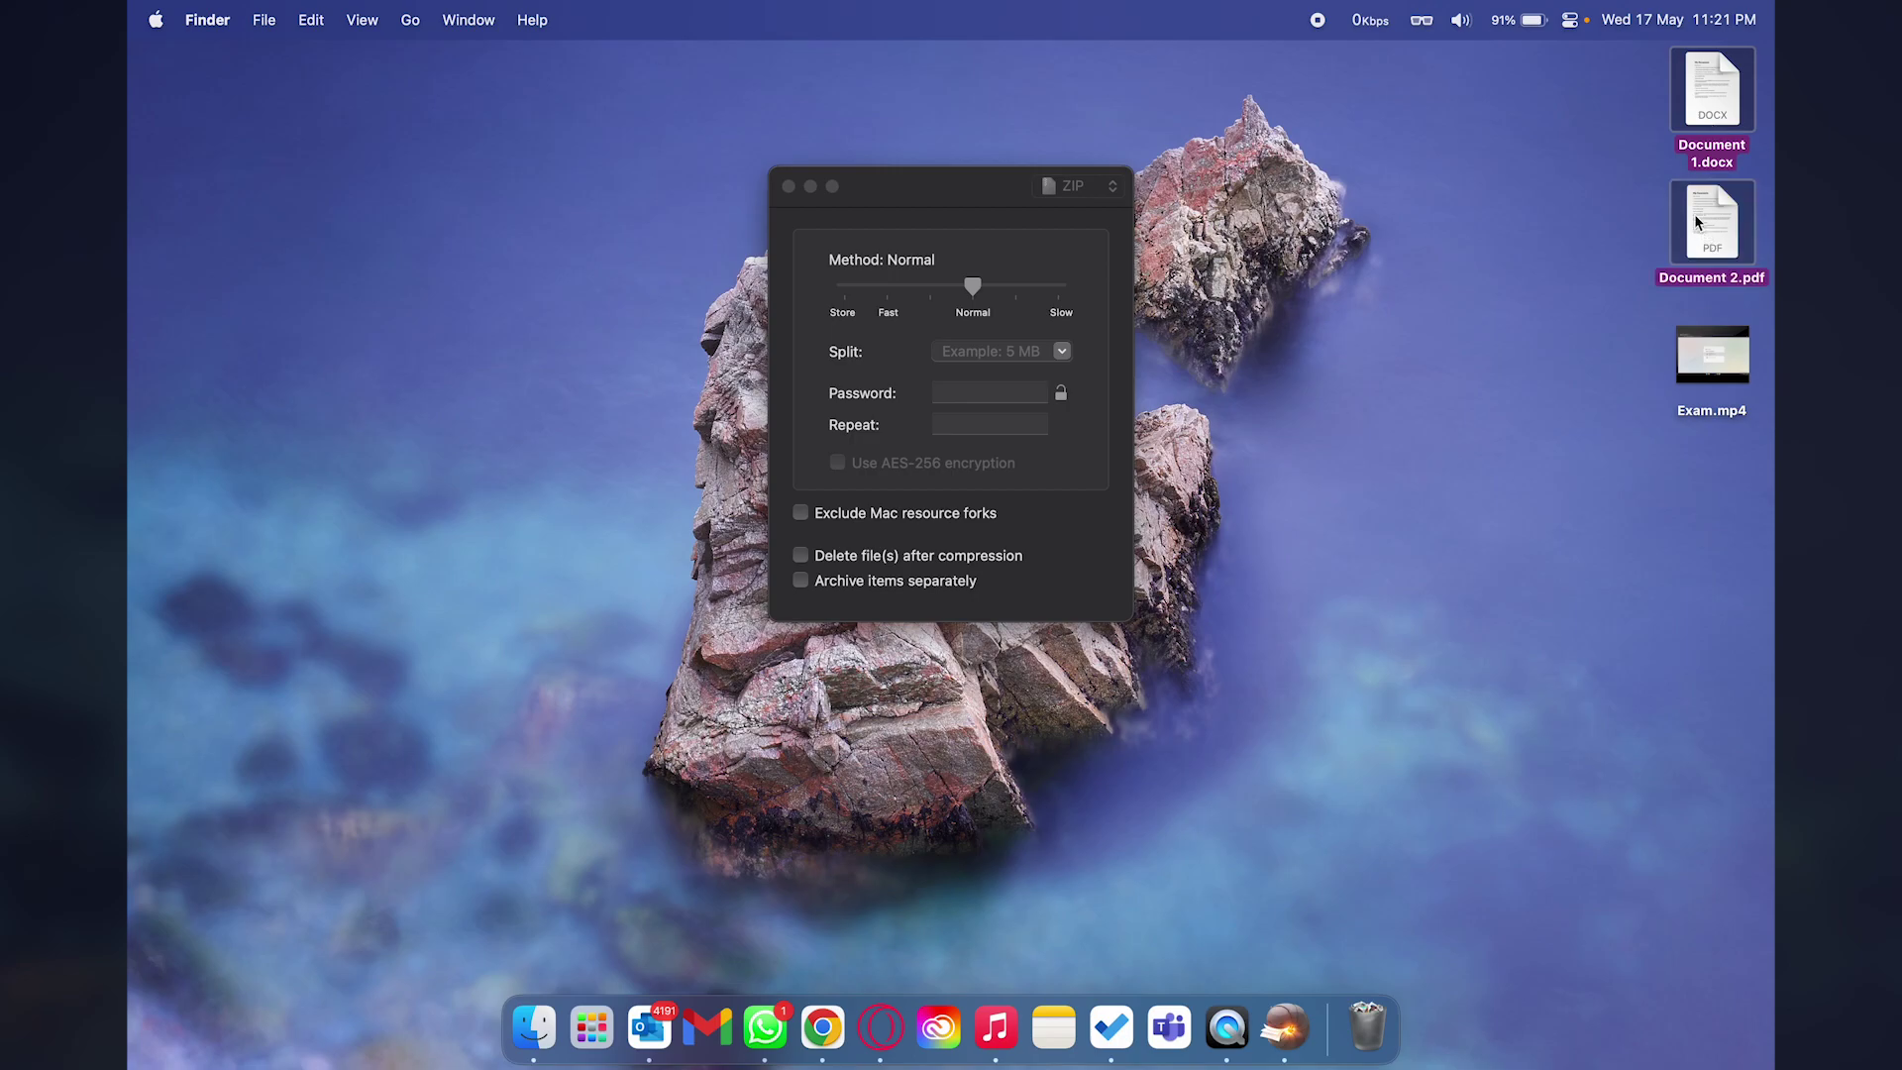
left_click_drag(1697, 222, 914, 345)
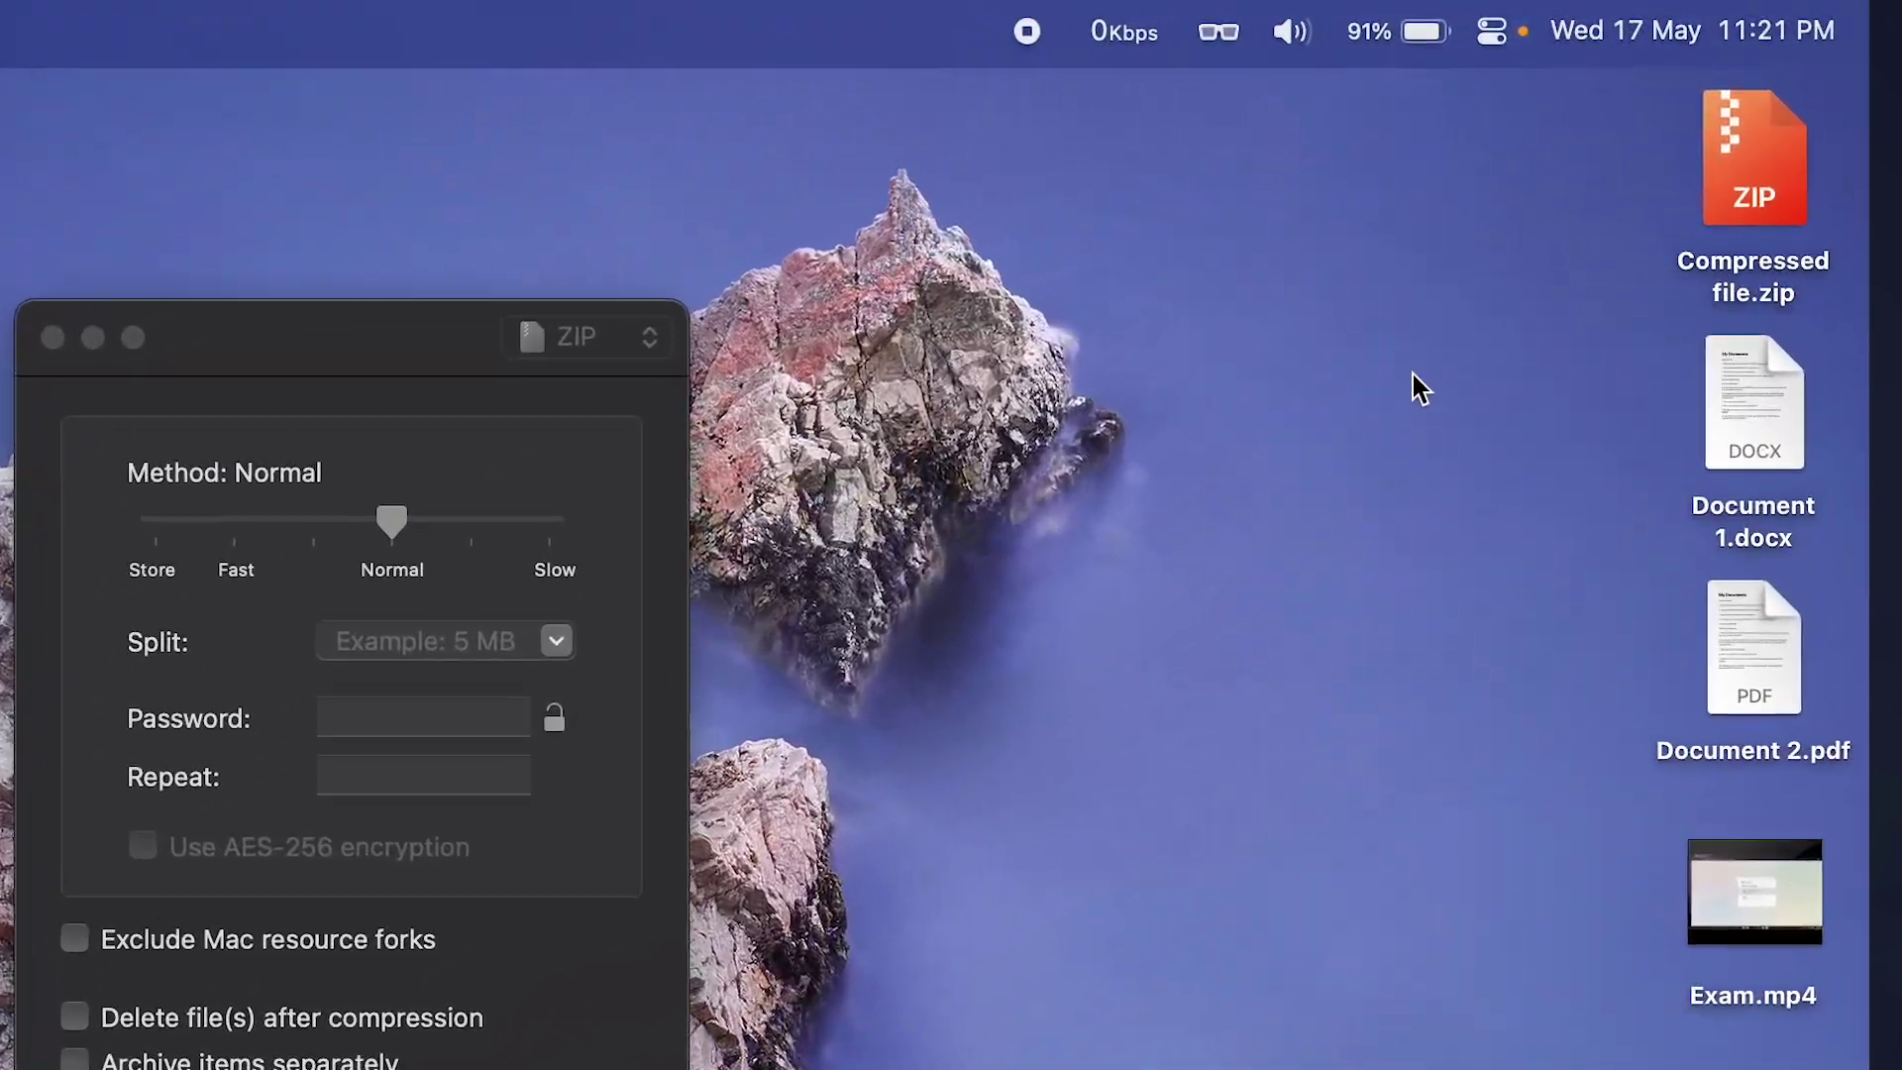
left_click(1733, 149)
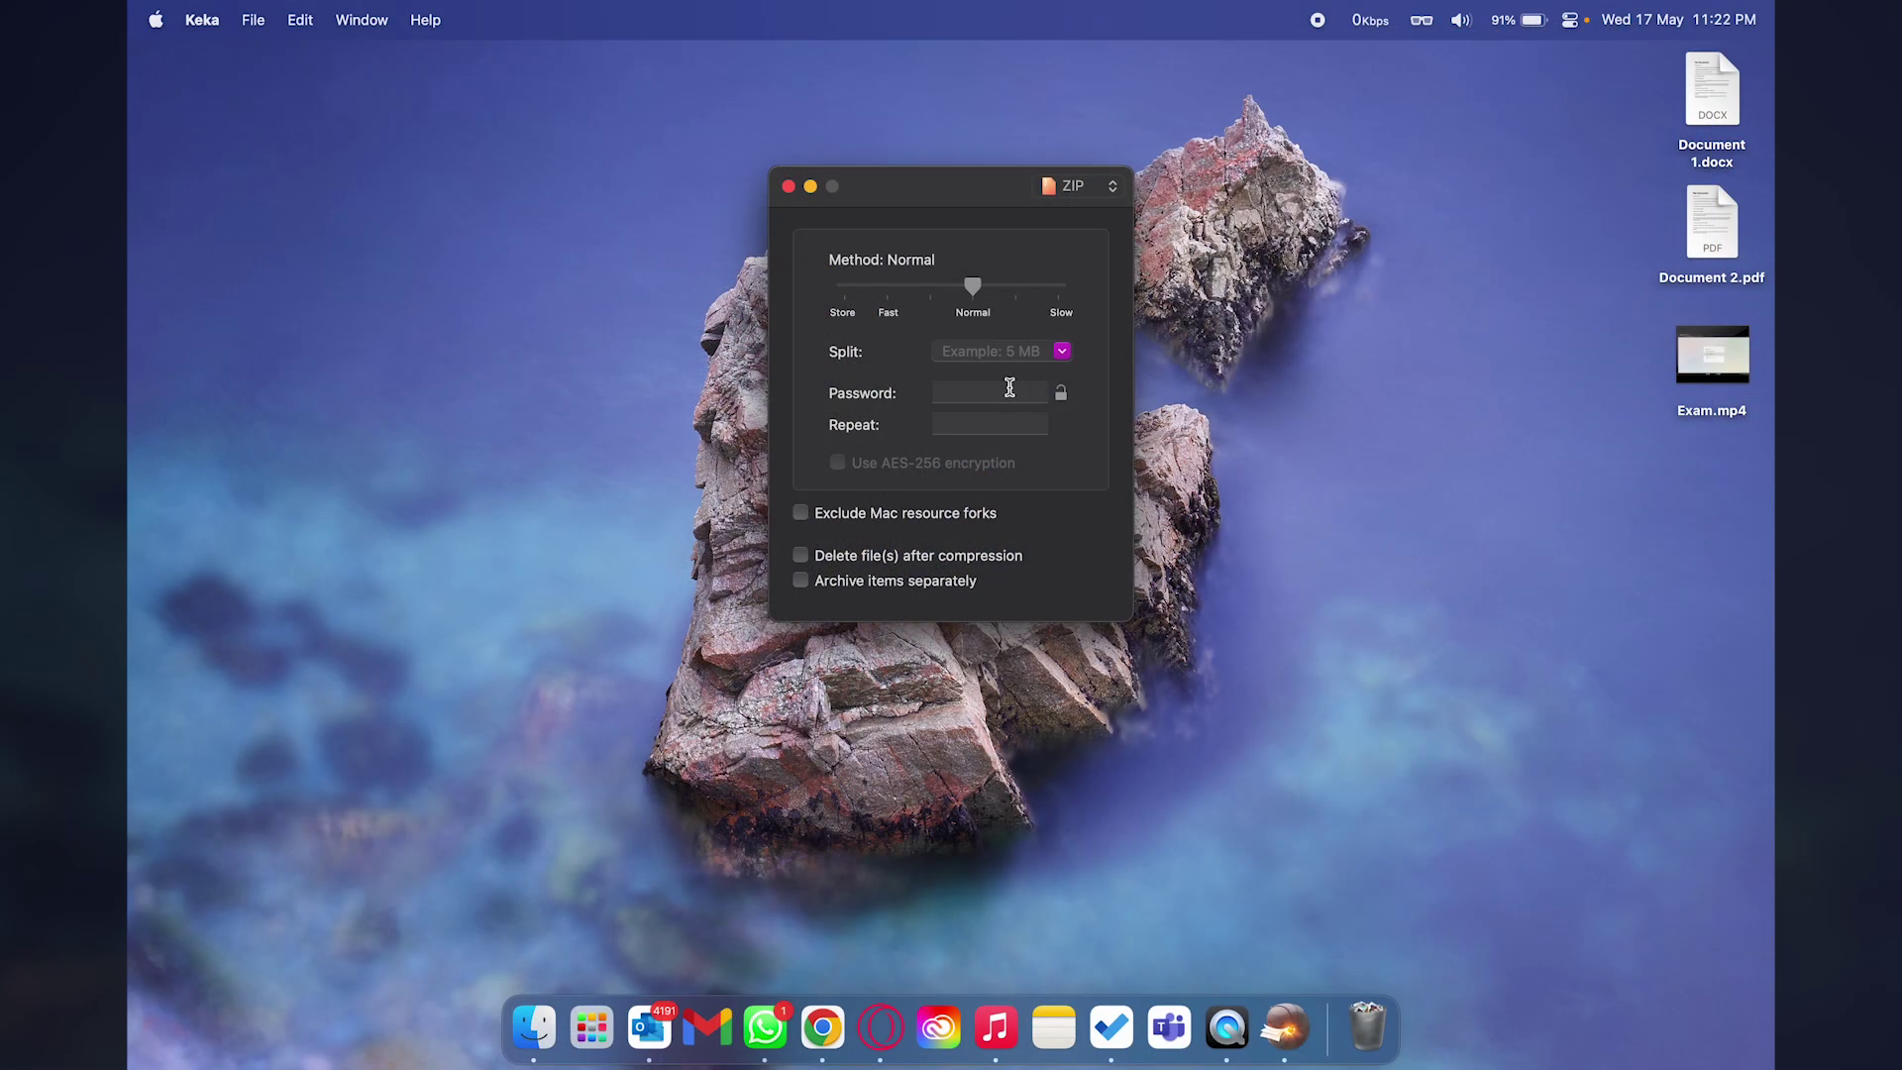
Enter and confirm an archive password and enable AES-256 encryption in Keka.
left_click(1009, 388)
type("1234")
left_click(972, 426)
type("1234")
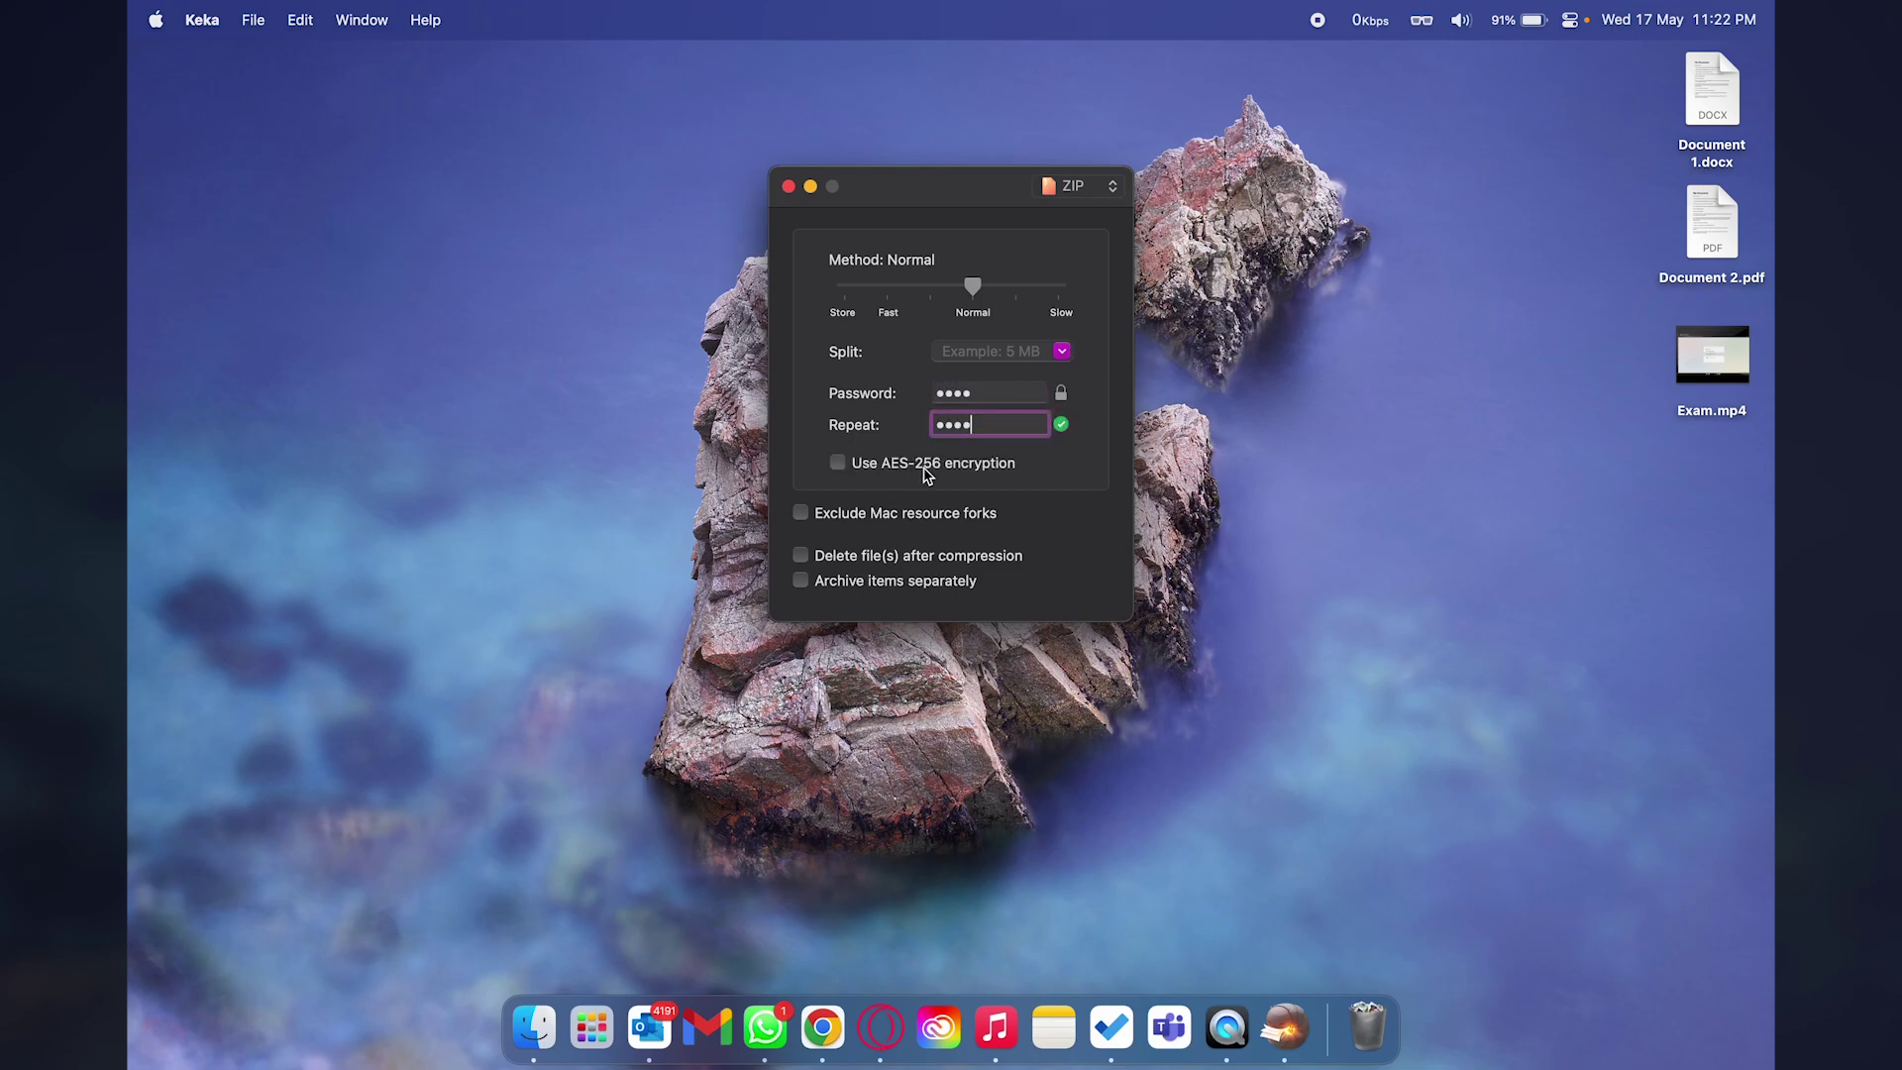
left_click(838, 465)
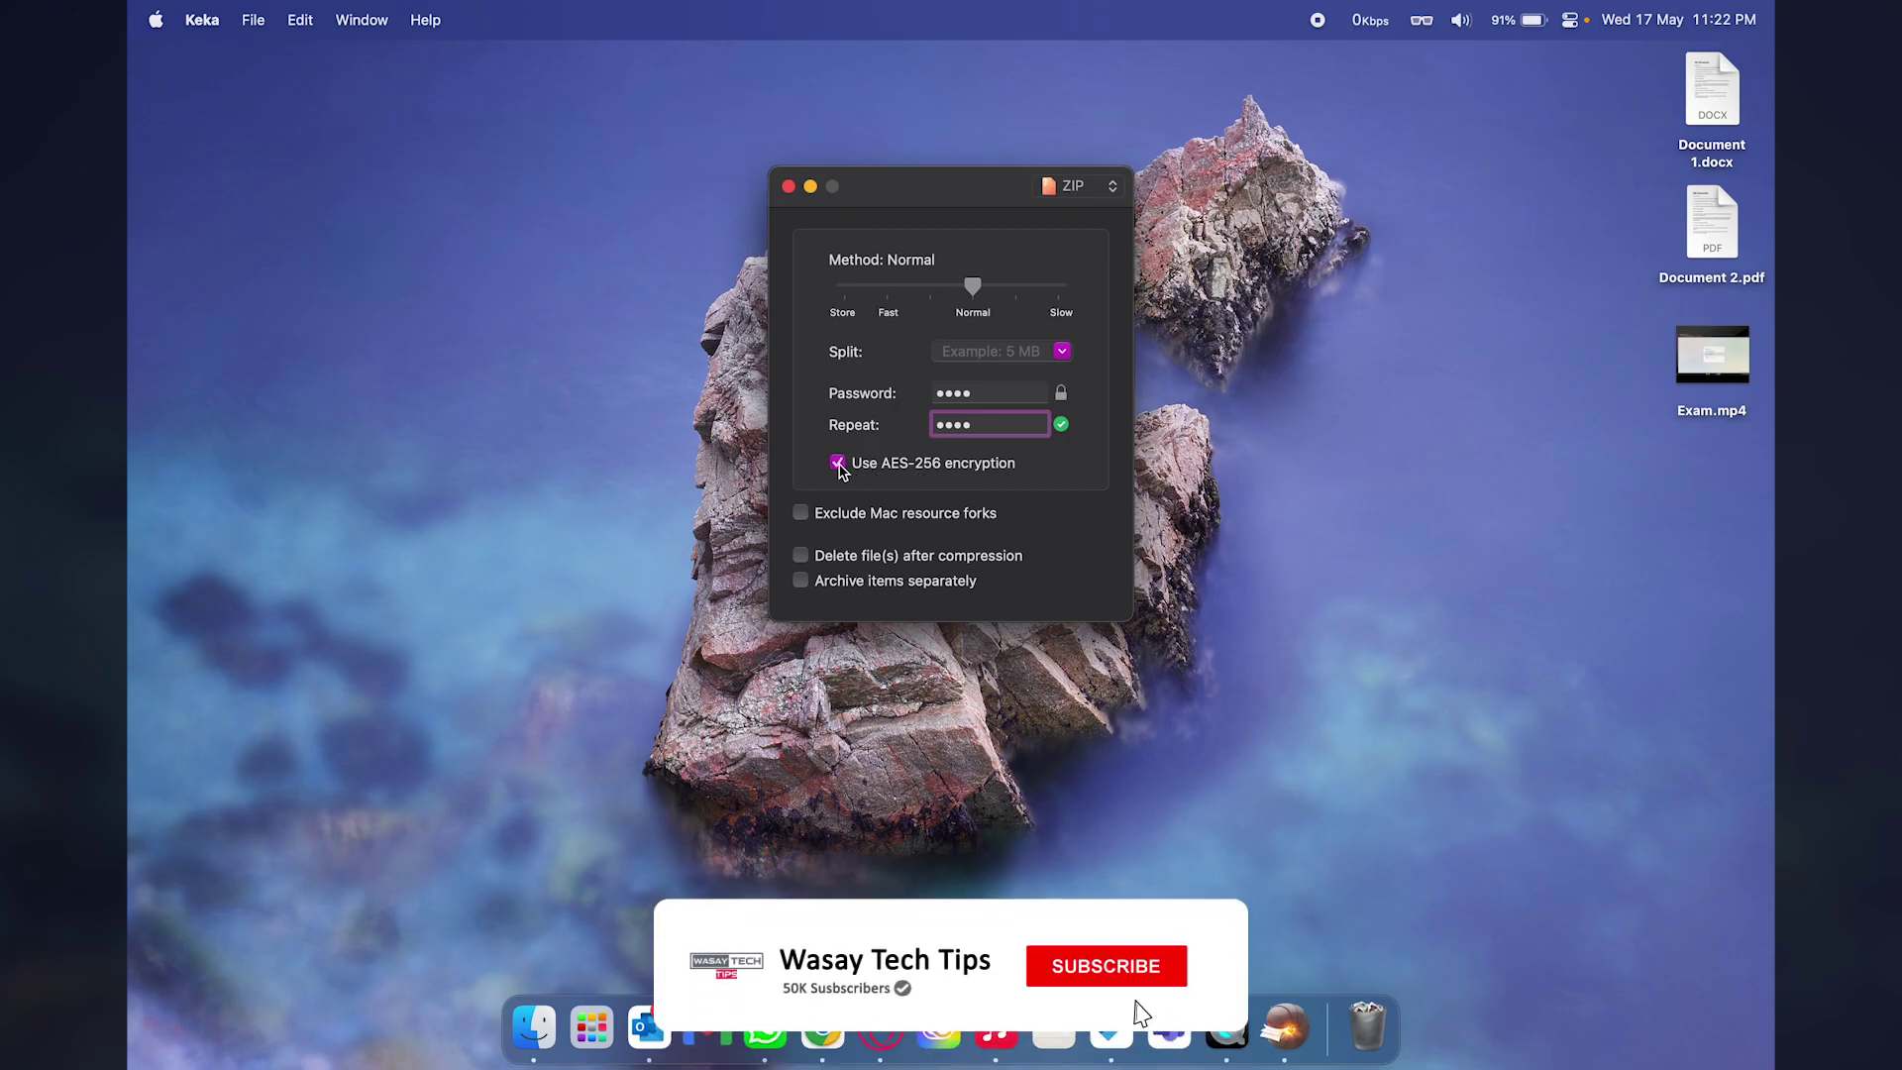
Drop Document 2.pdf onto Keka to create the encrypted Document 2.pdf.zip.
left_click(1717, 233)
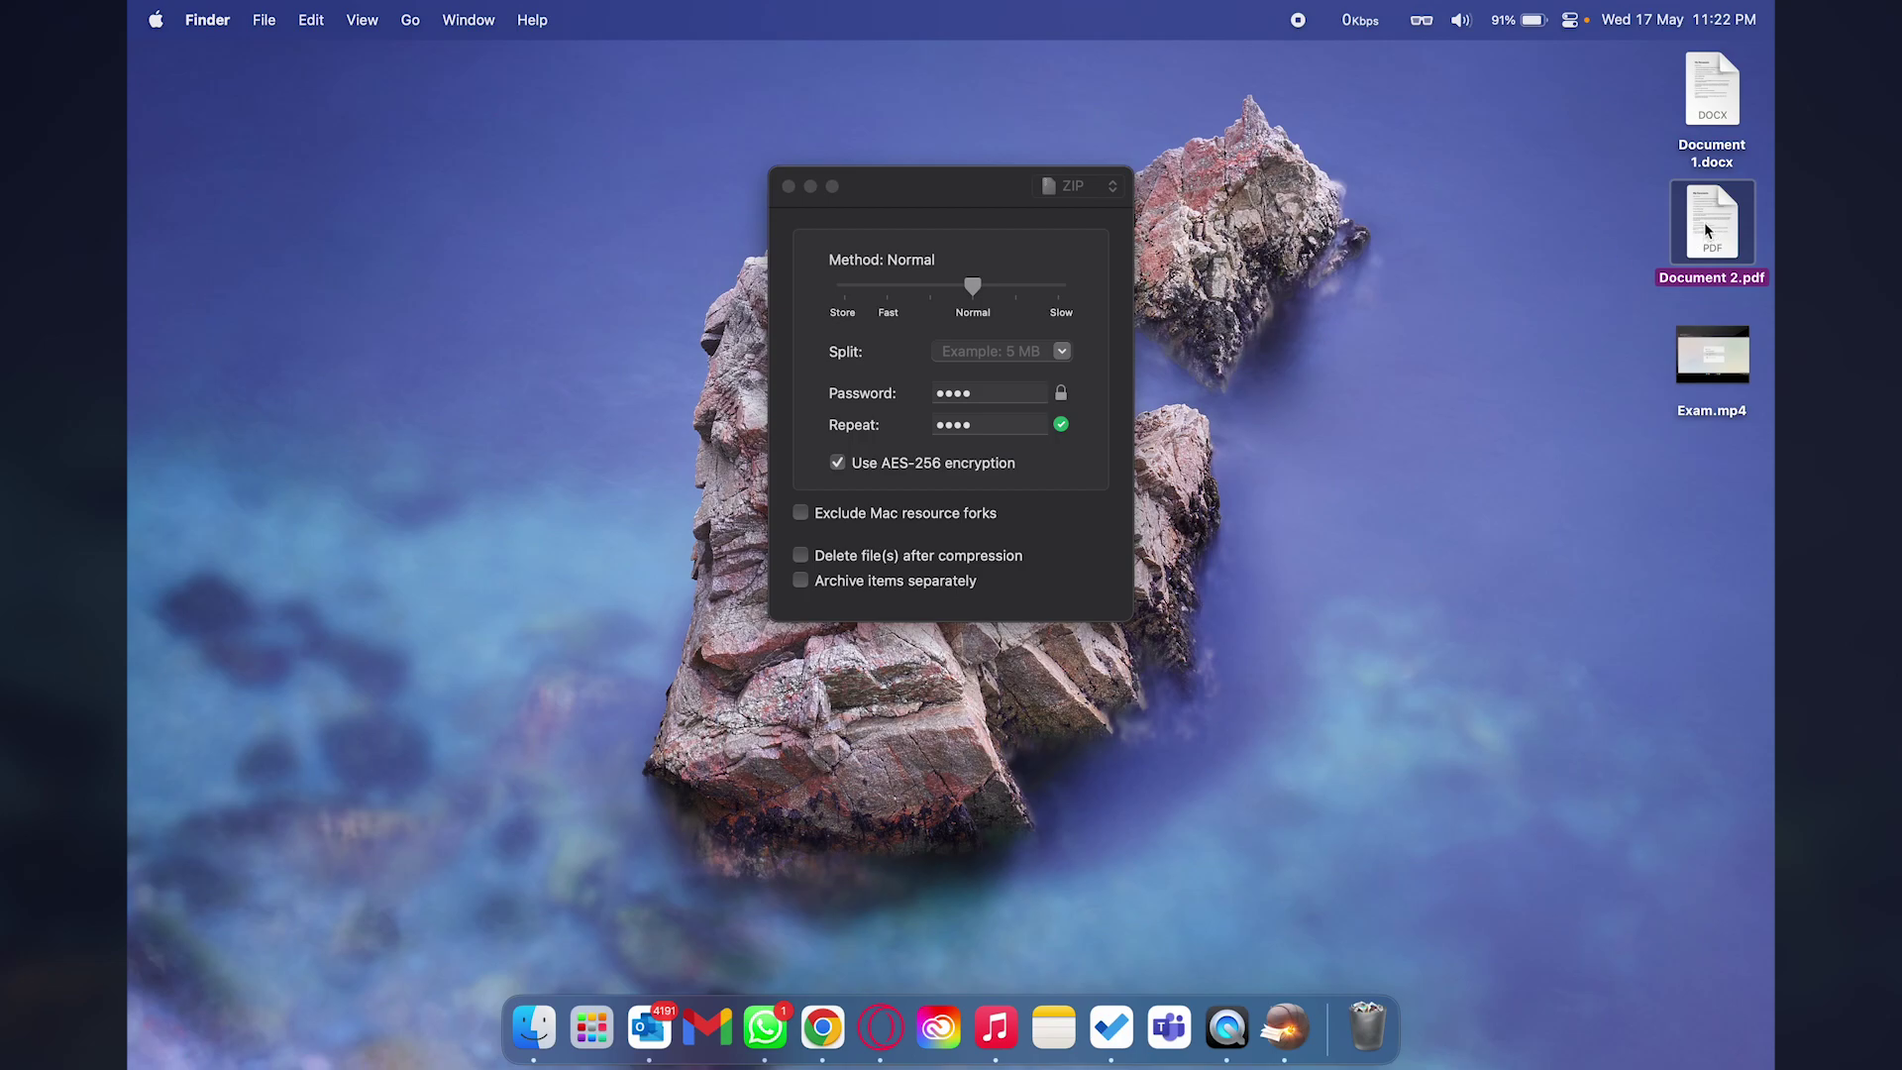
left_click_drag(1706, 230, 1040, 357)
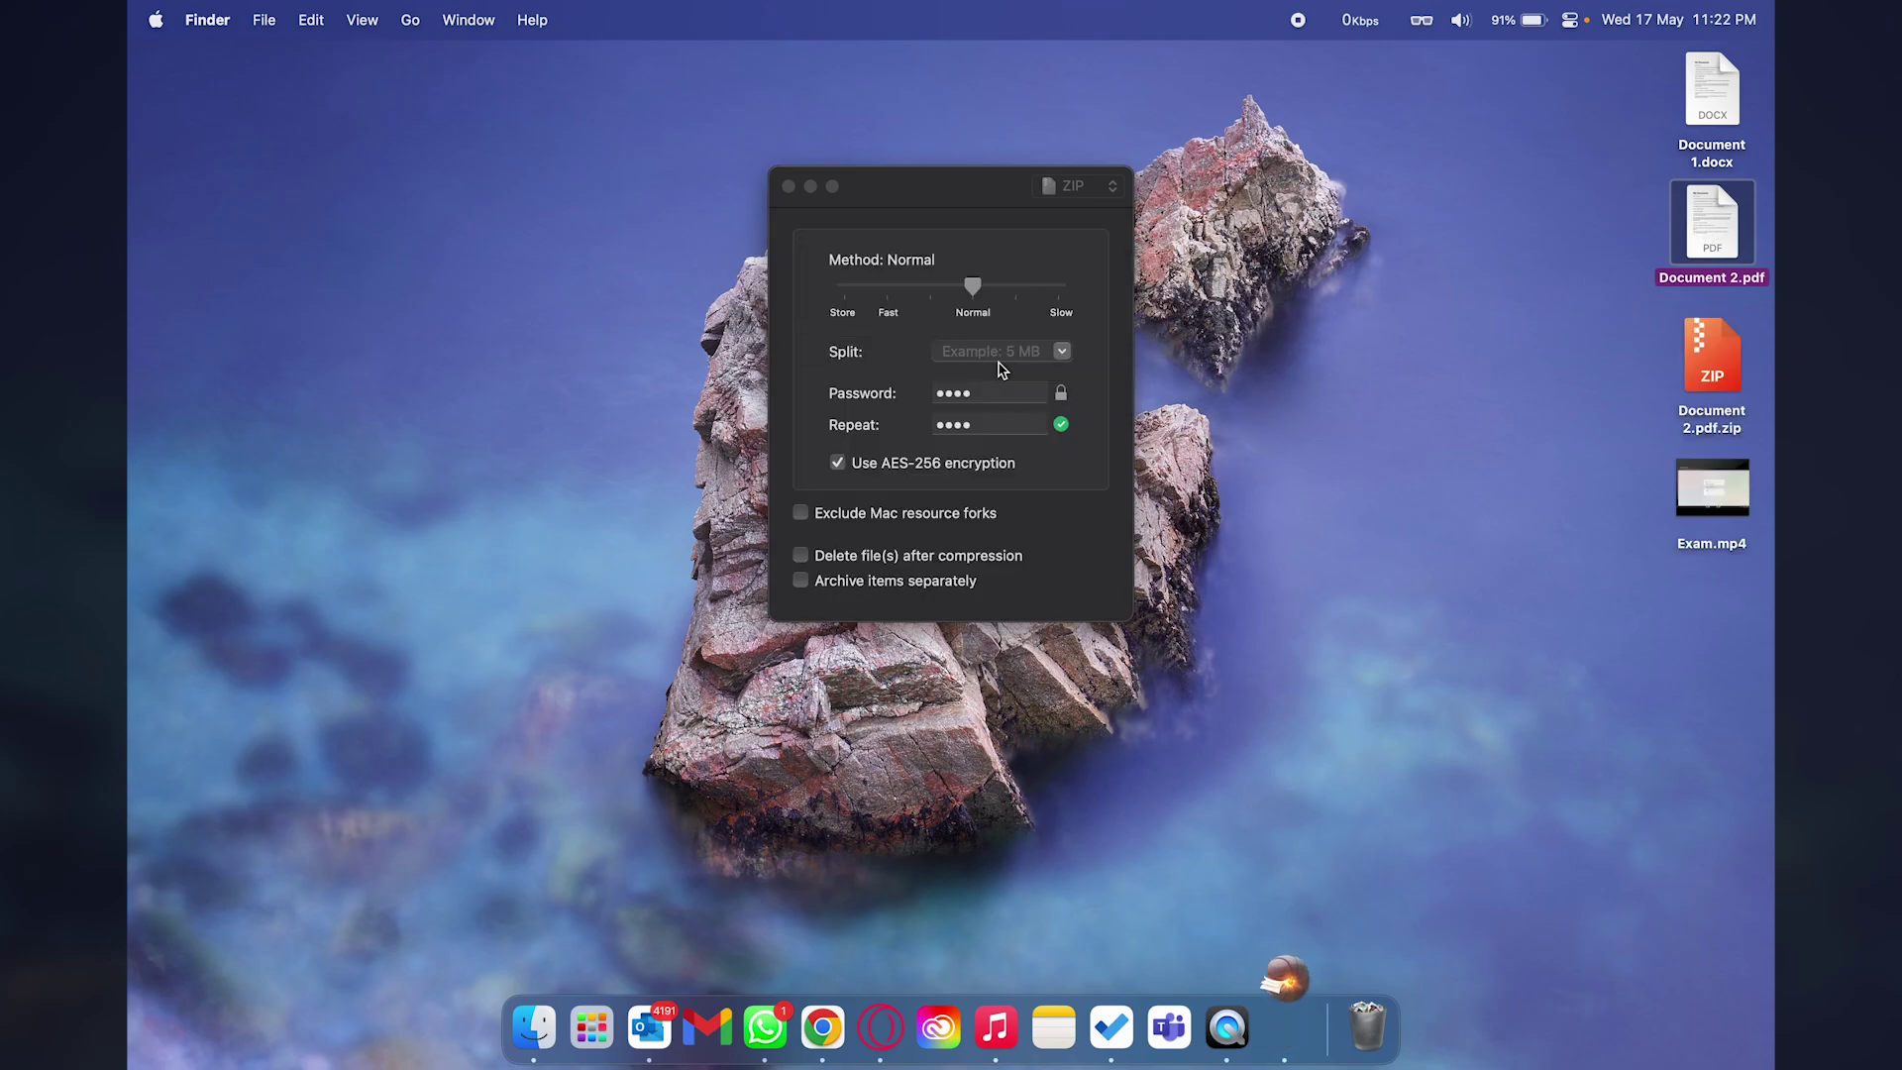
left_click(1699, 373)
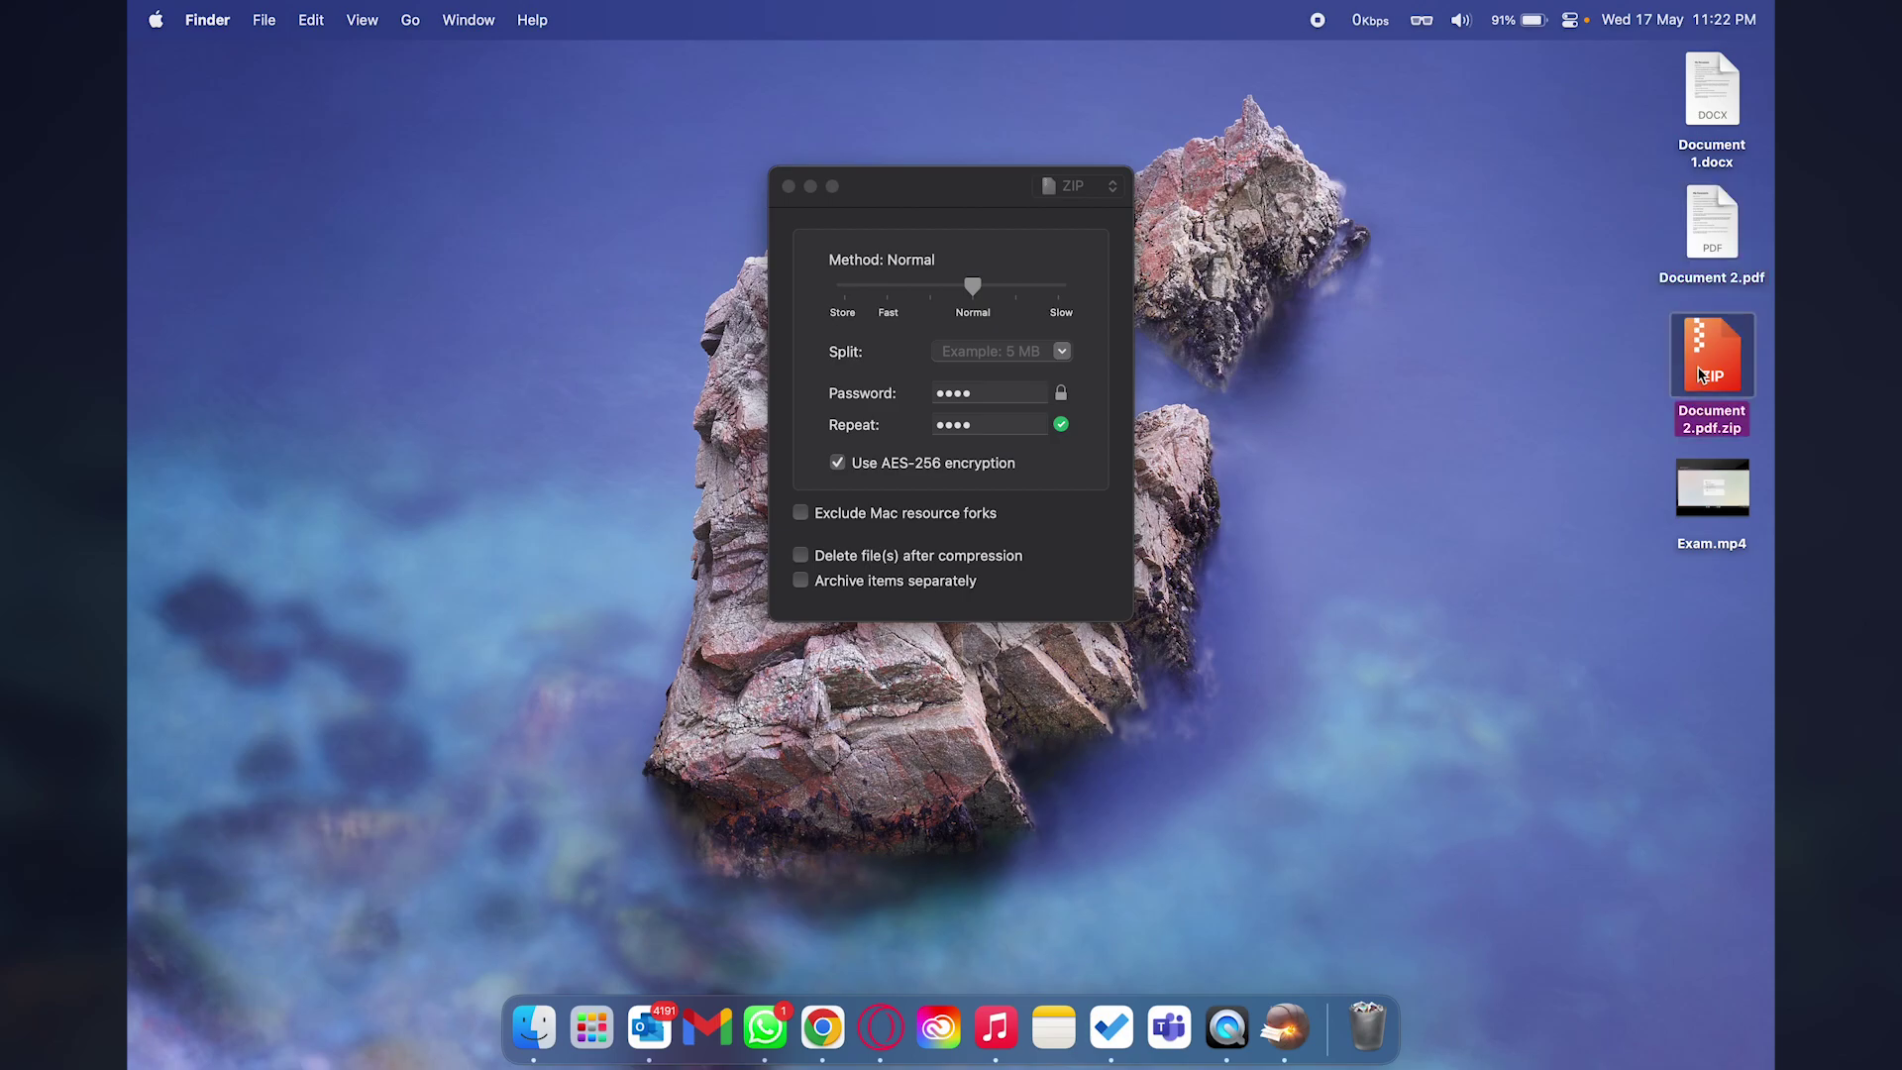
left_click(1574, 420)
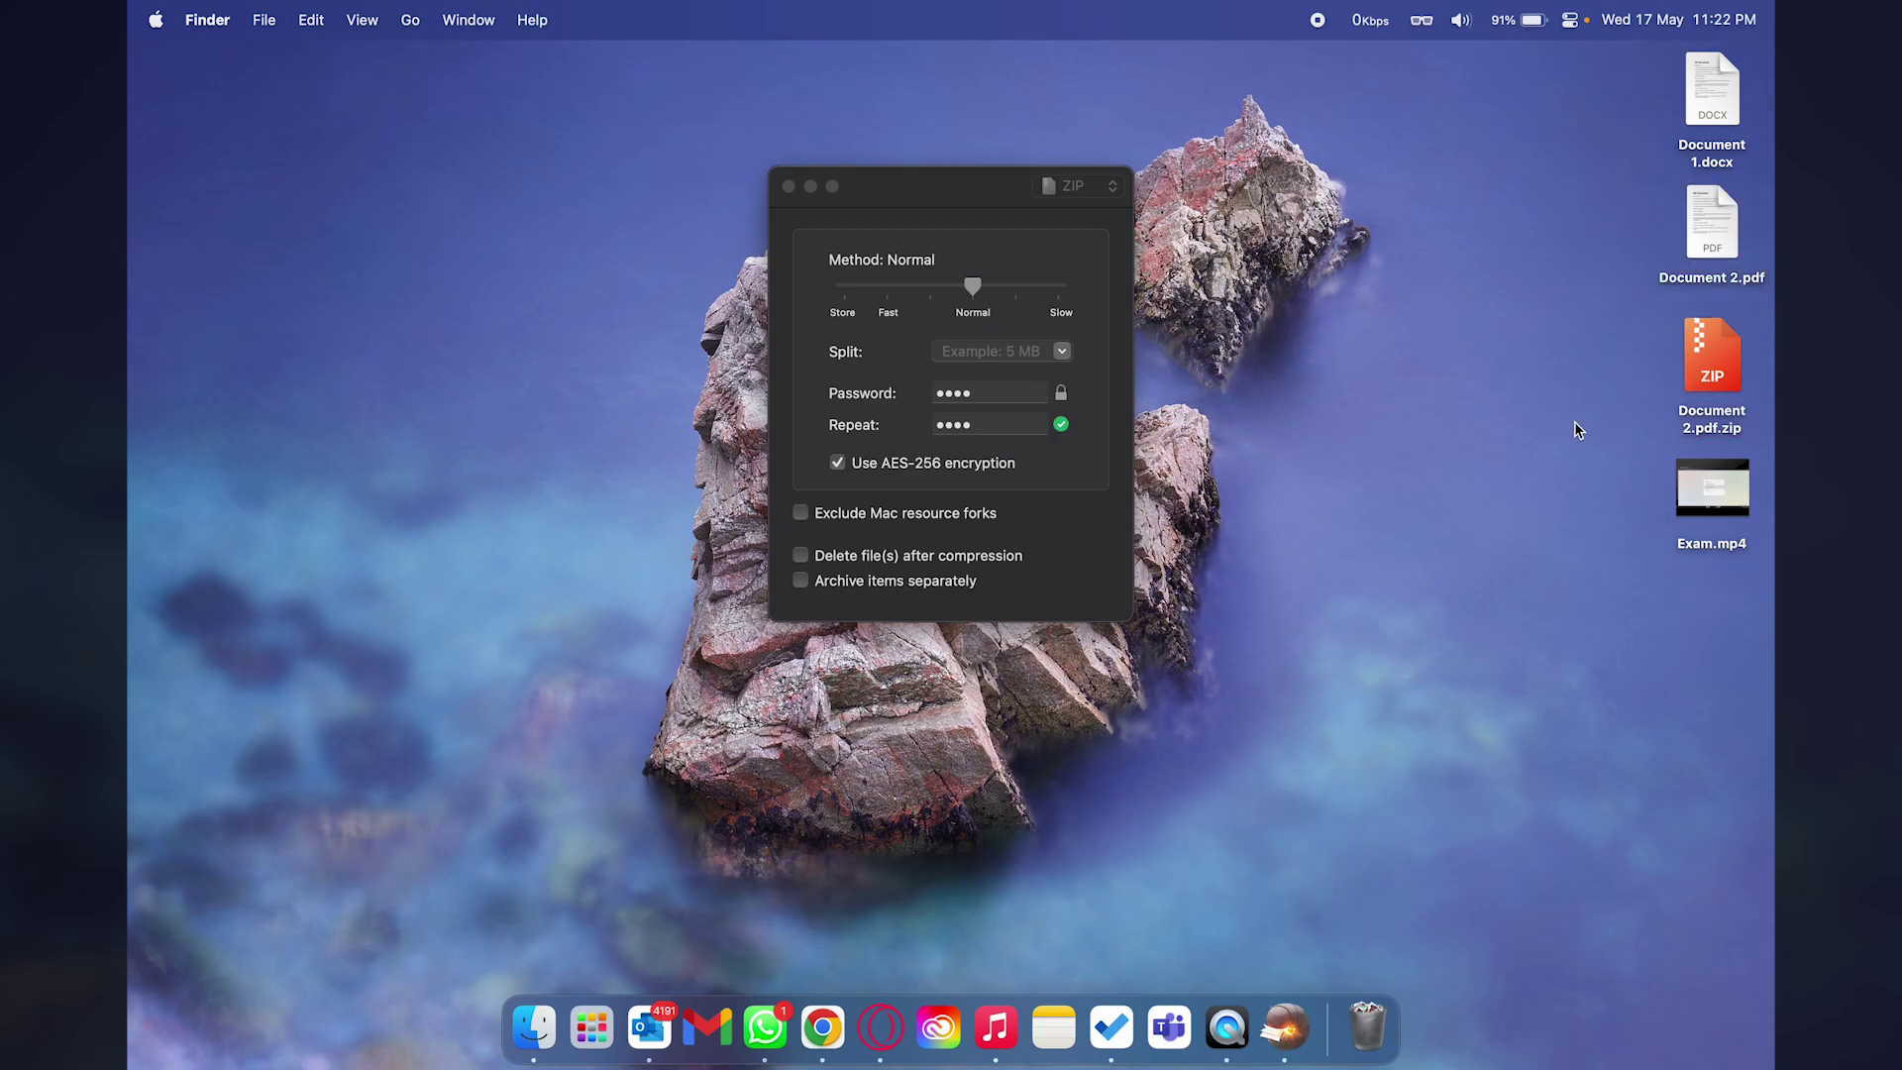
left_click(1715, 357)
Open Document 2.pdf.zip, enter its password to extract Document 2 2.pdf, and select it.
double_click(1686, 354)
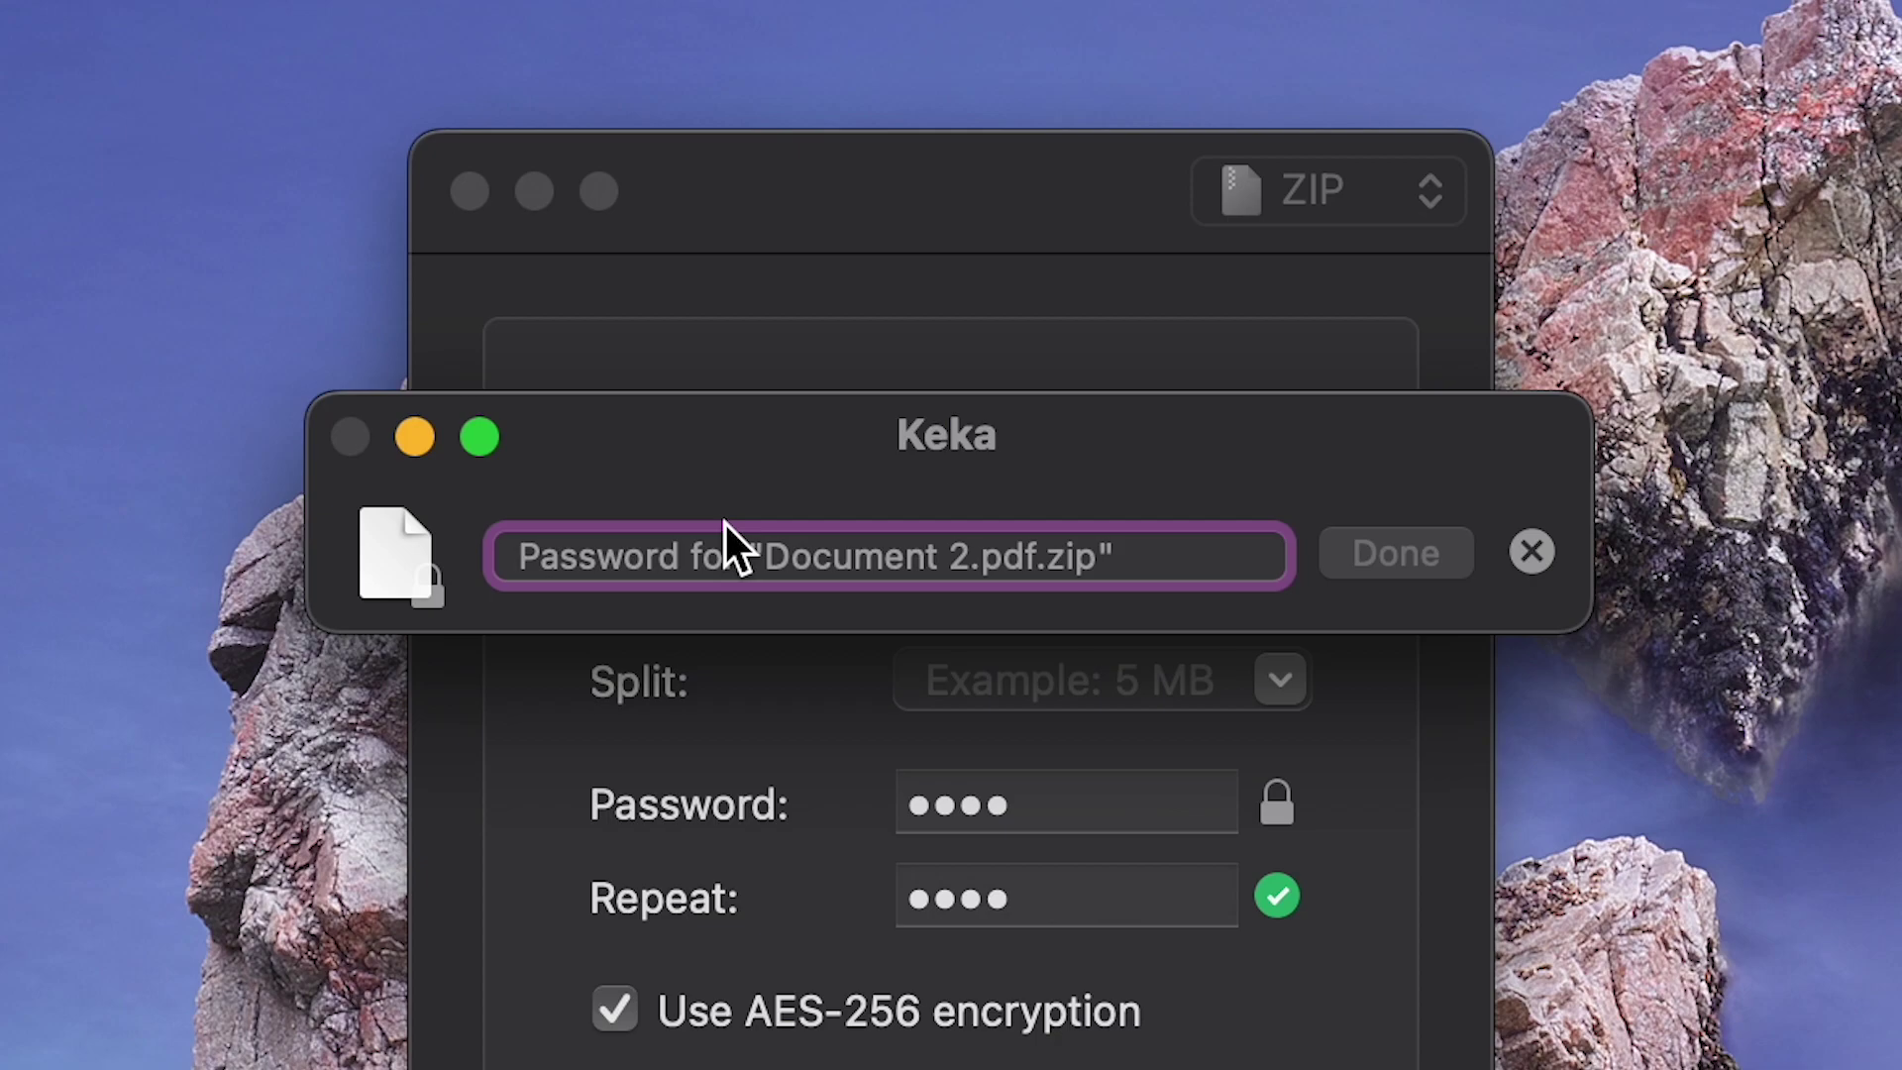
type("1234")
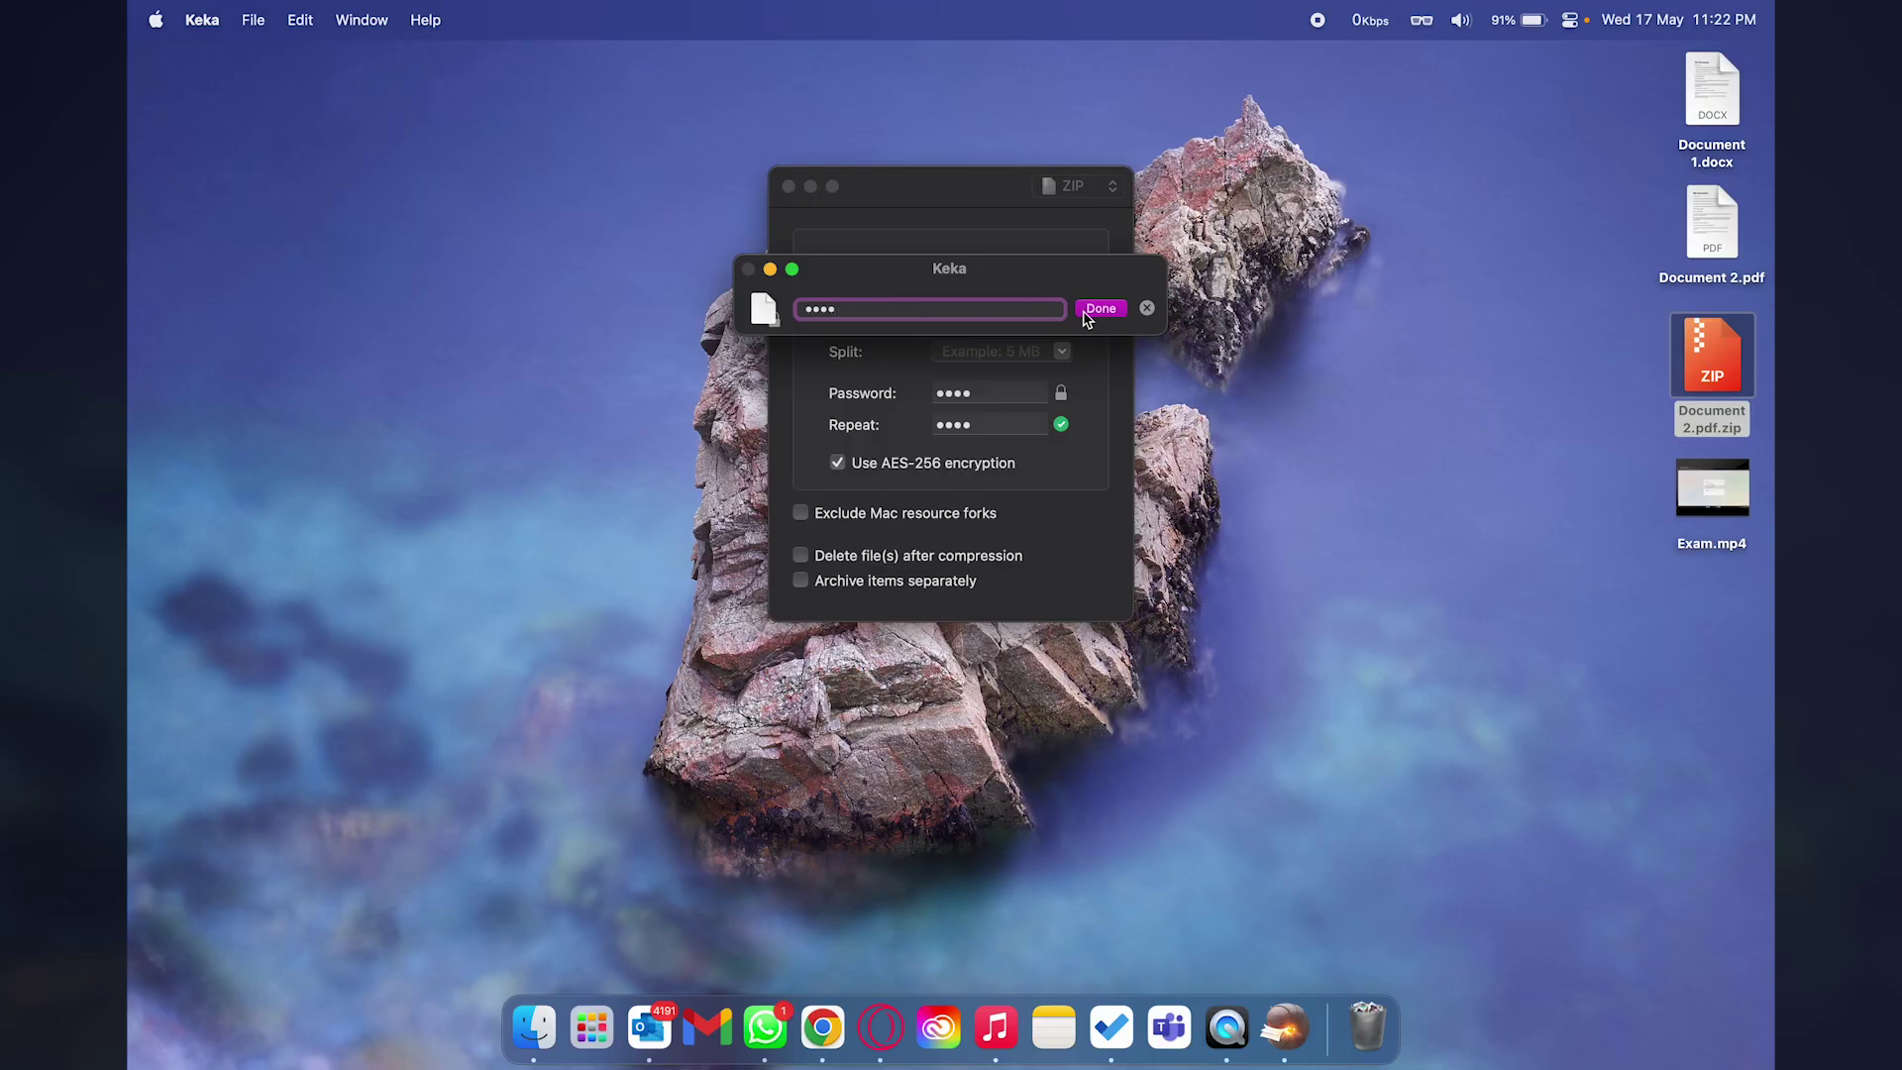
left_click(1396, 553)
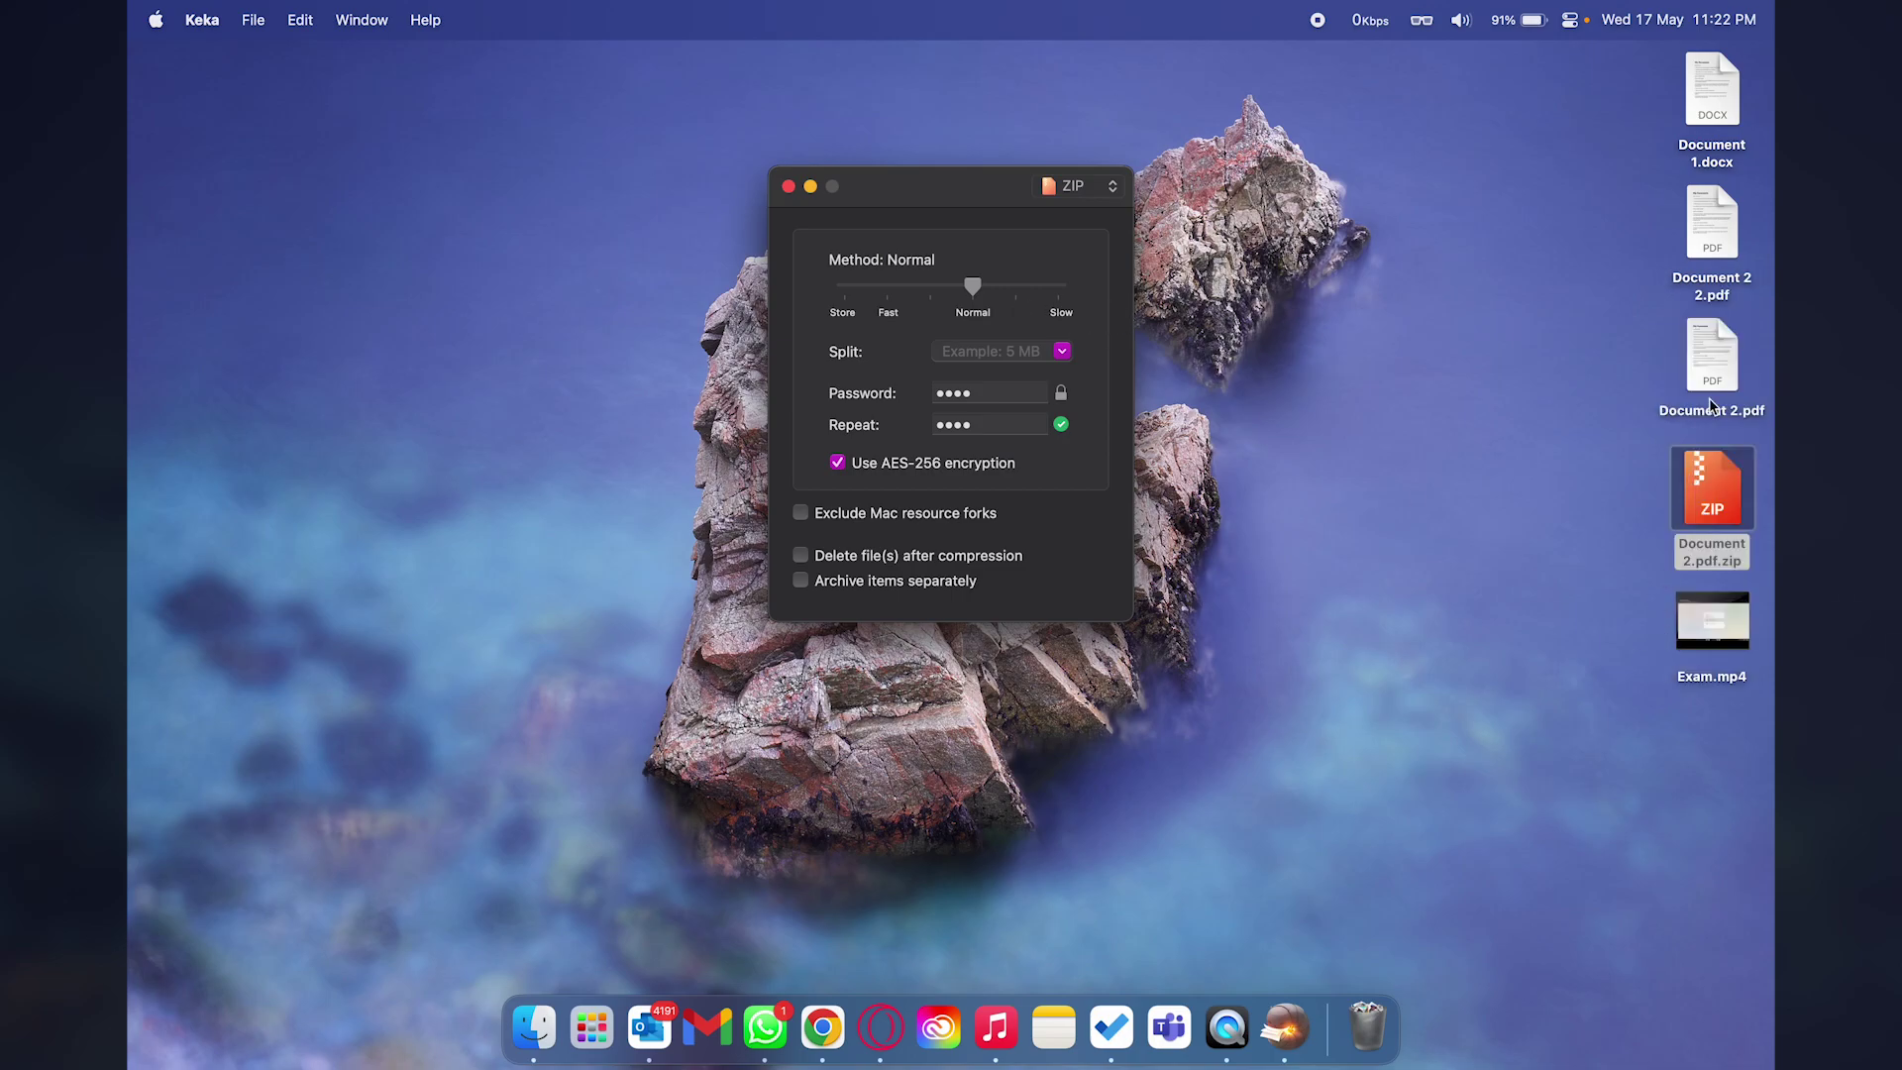
left_click(1714, 228)
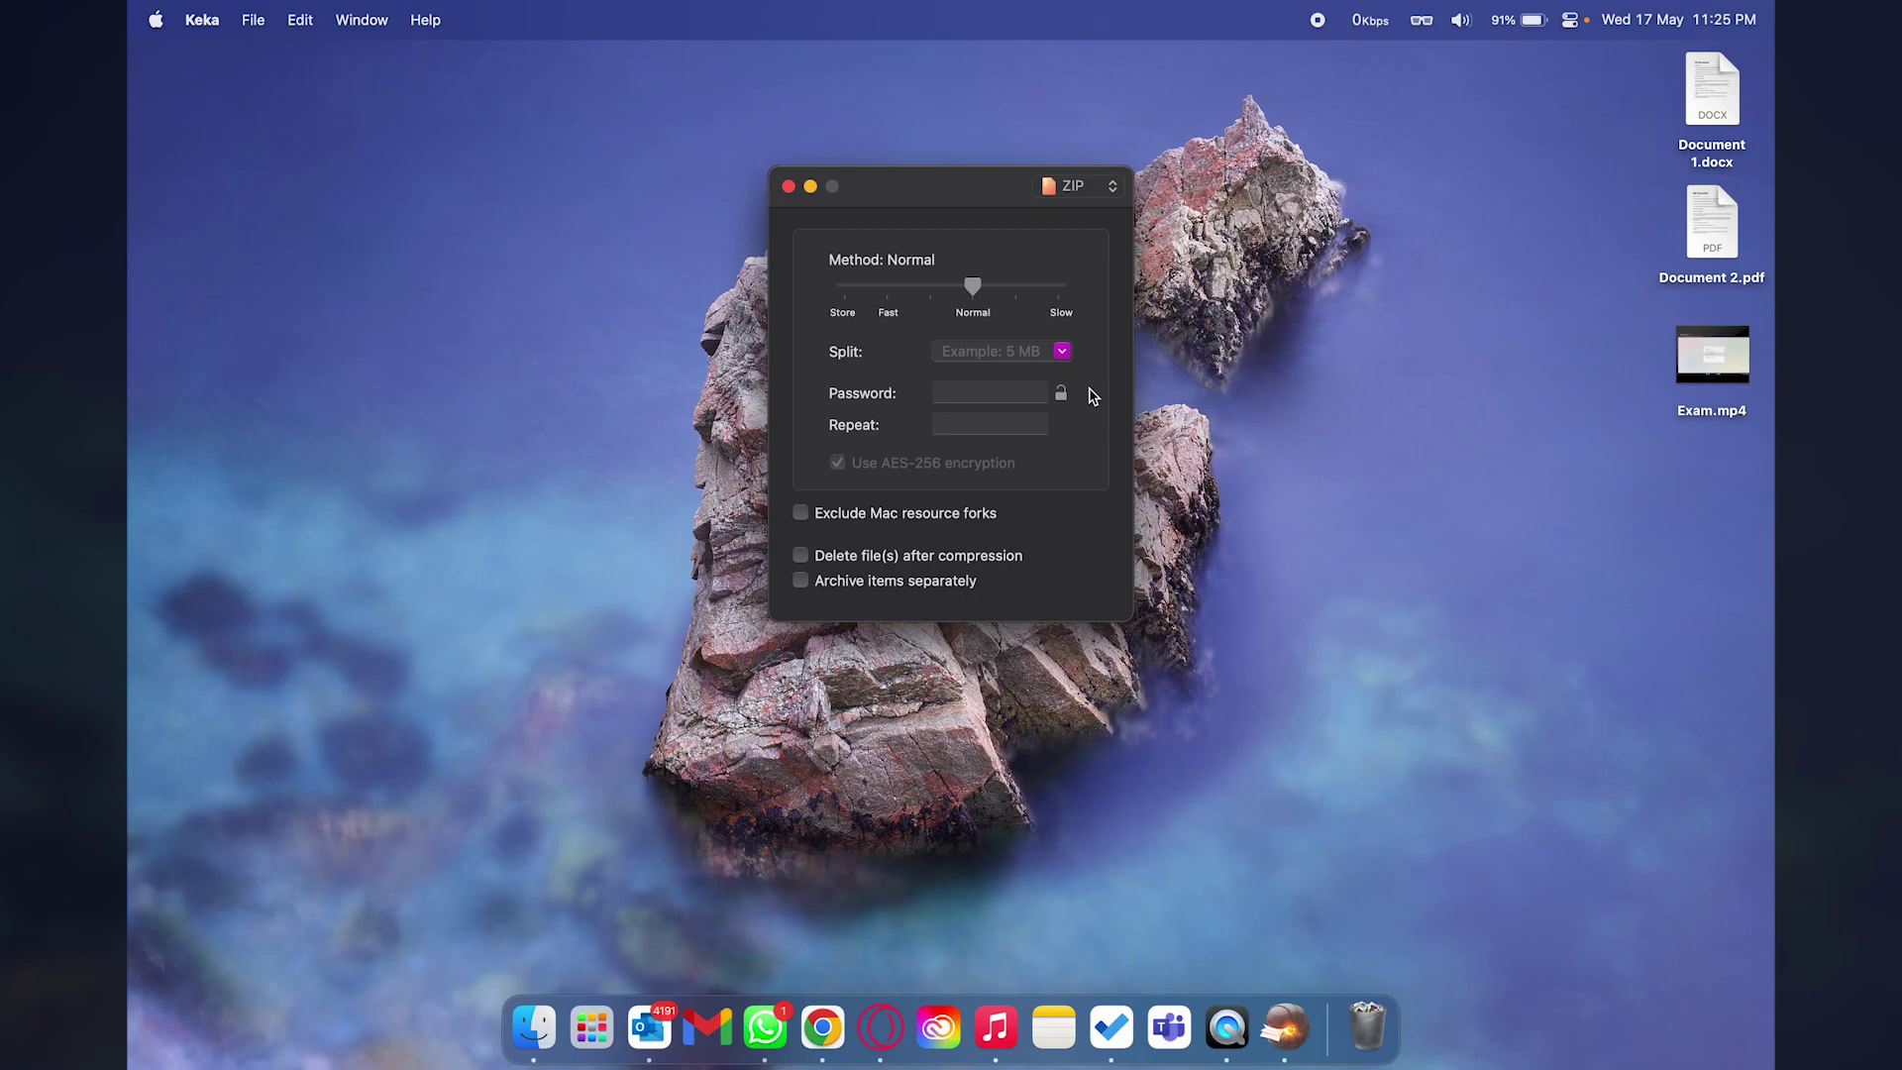
Set a 10 MB split size and drop Exam.mp4 onto Keka to compress it.
left_click(974, 351)
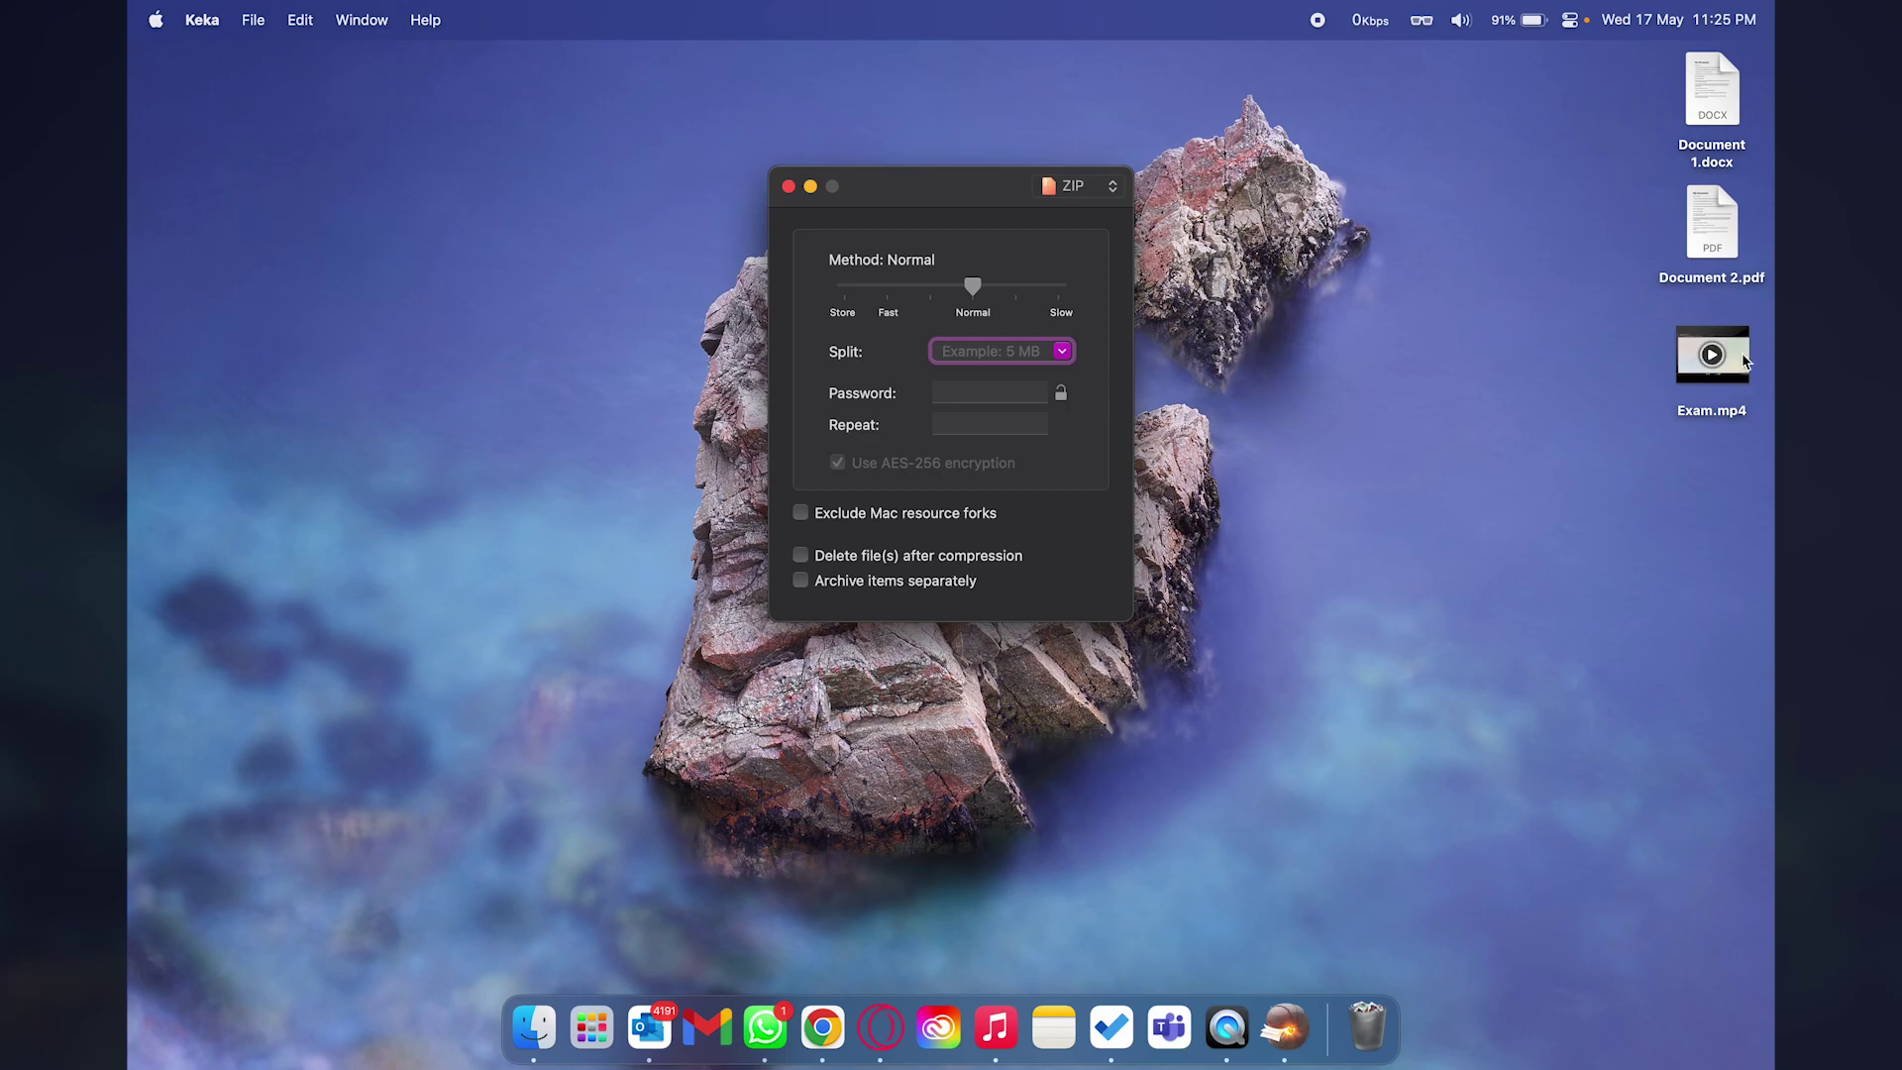
left_click(1736, 381)
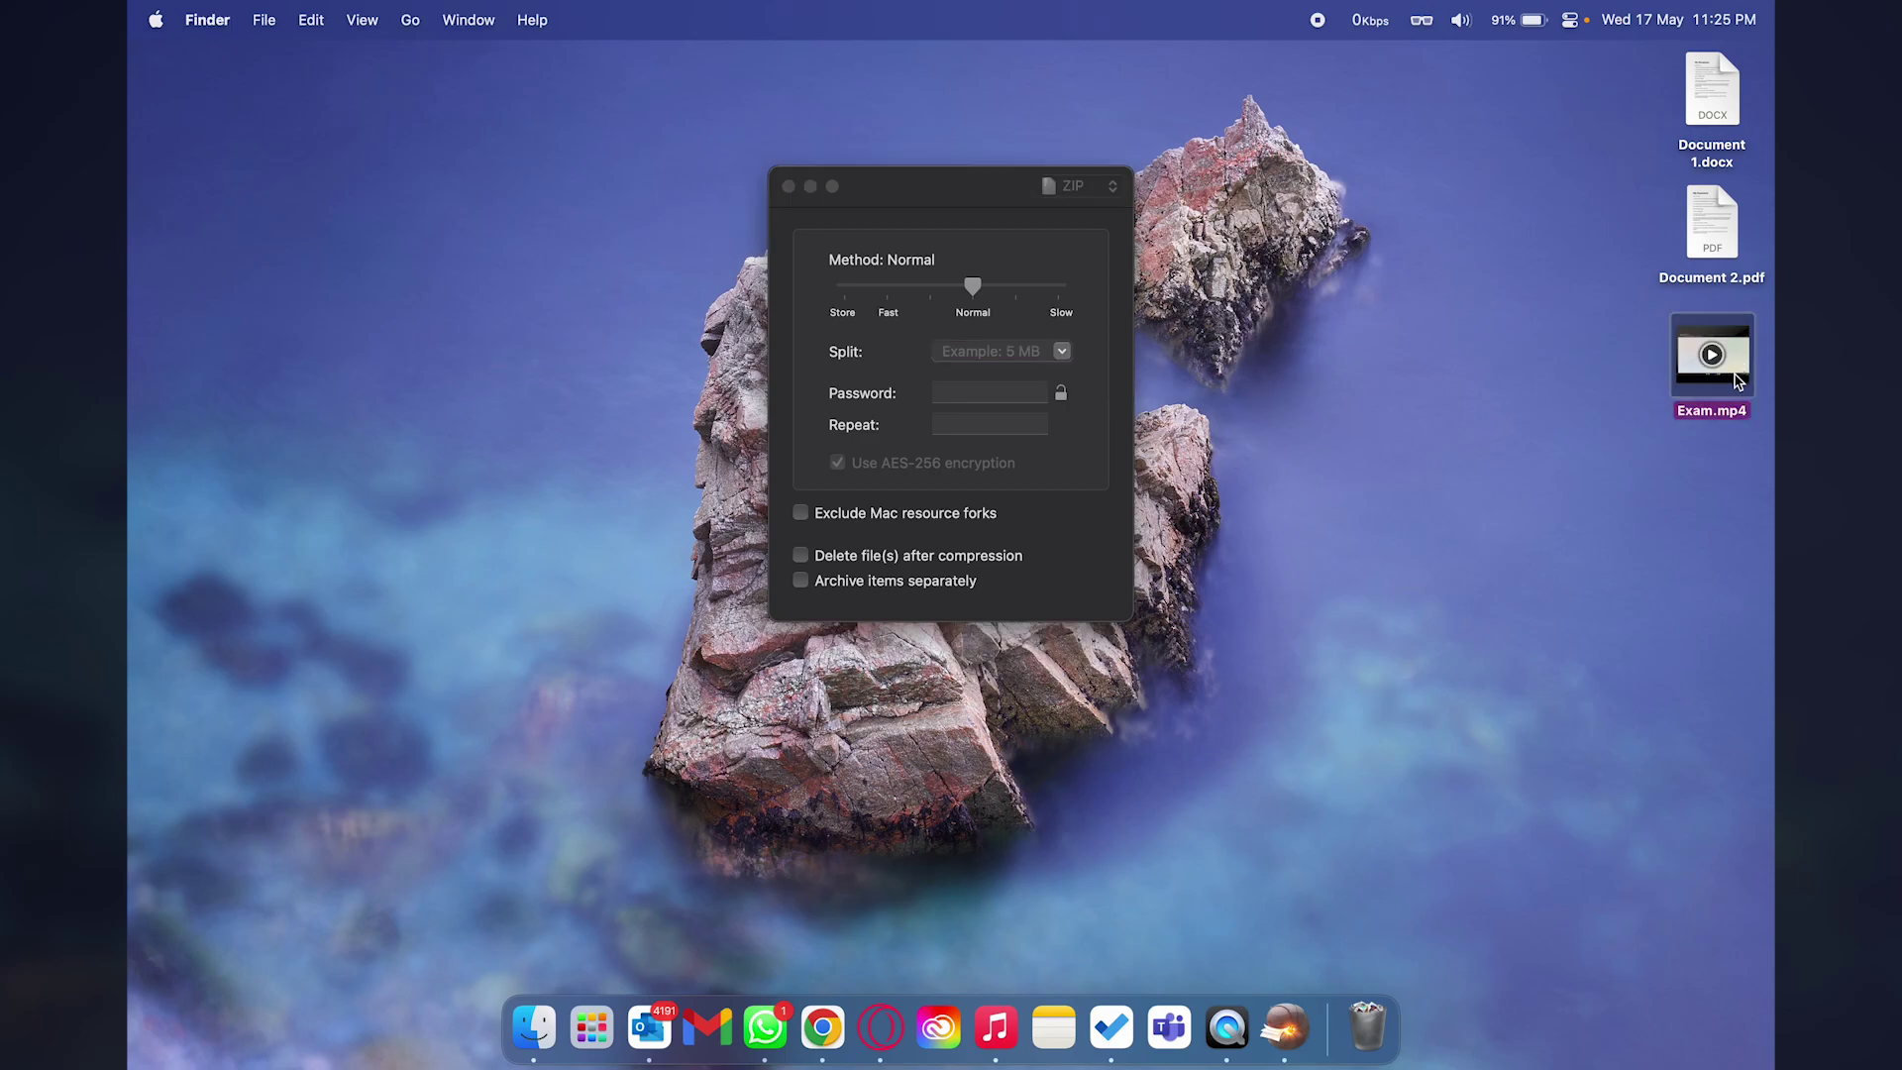
left_click(1006, 354)
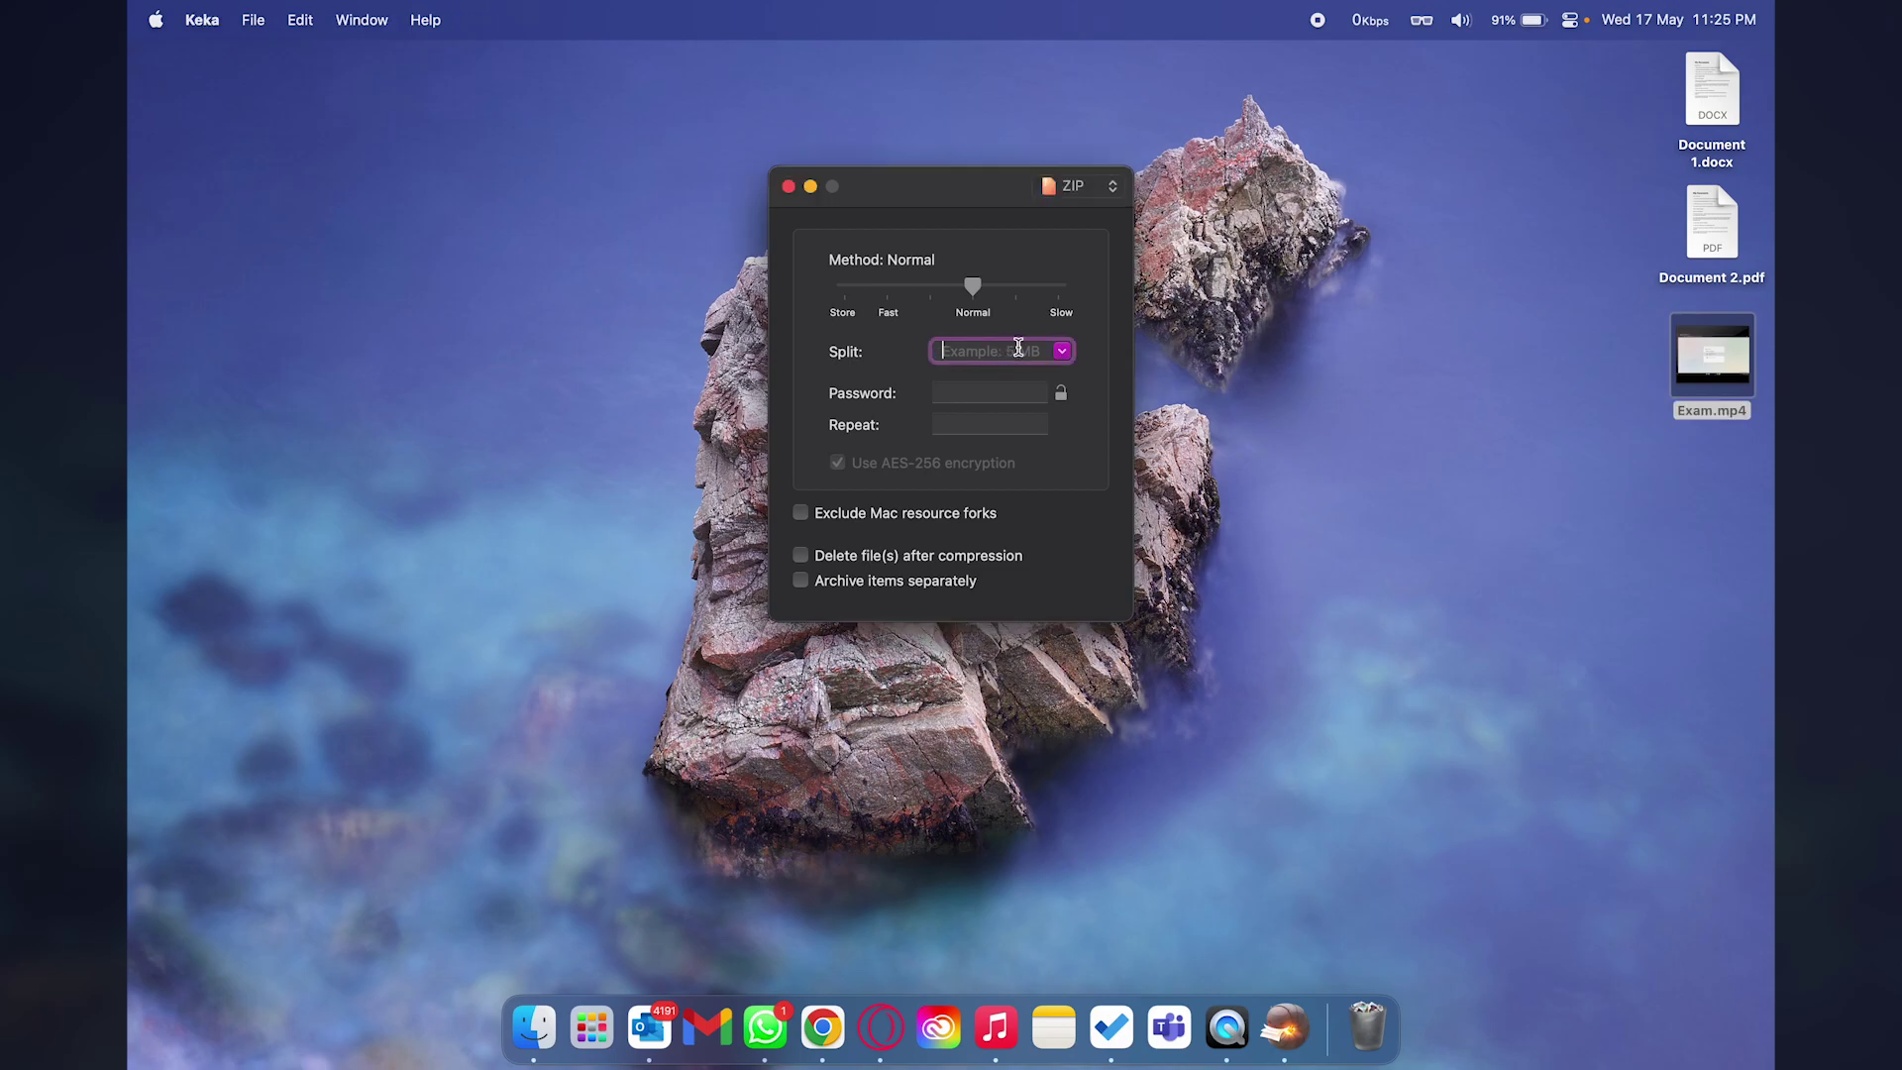
type("10")
left_click_drag(1734, 364, 997, 375)
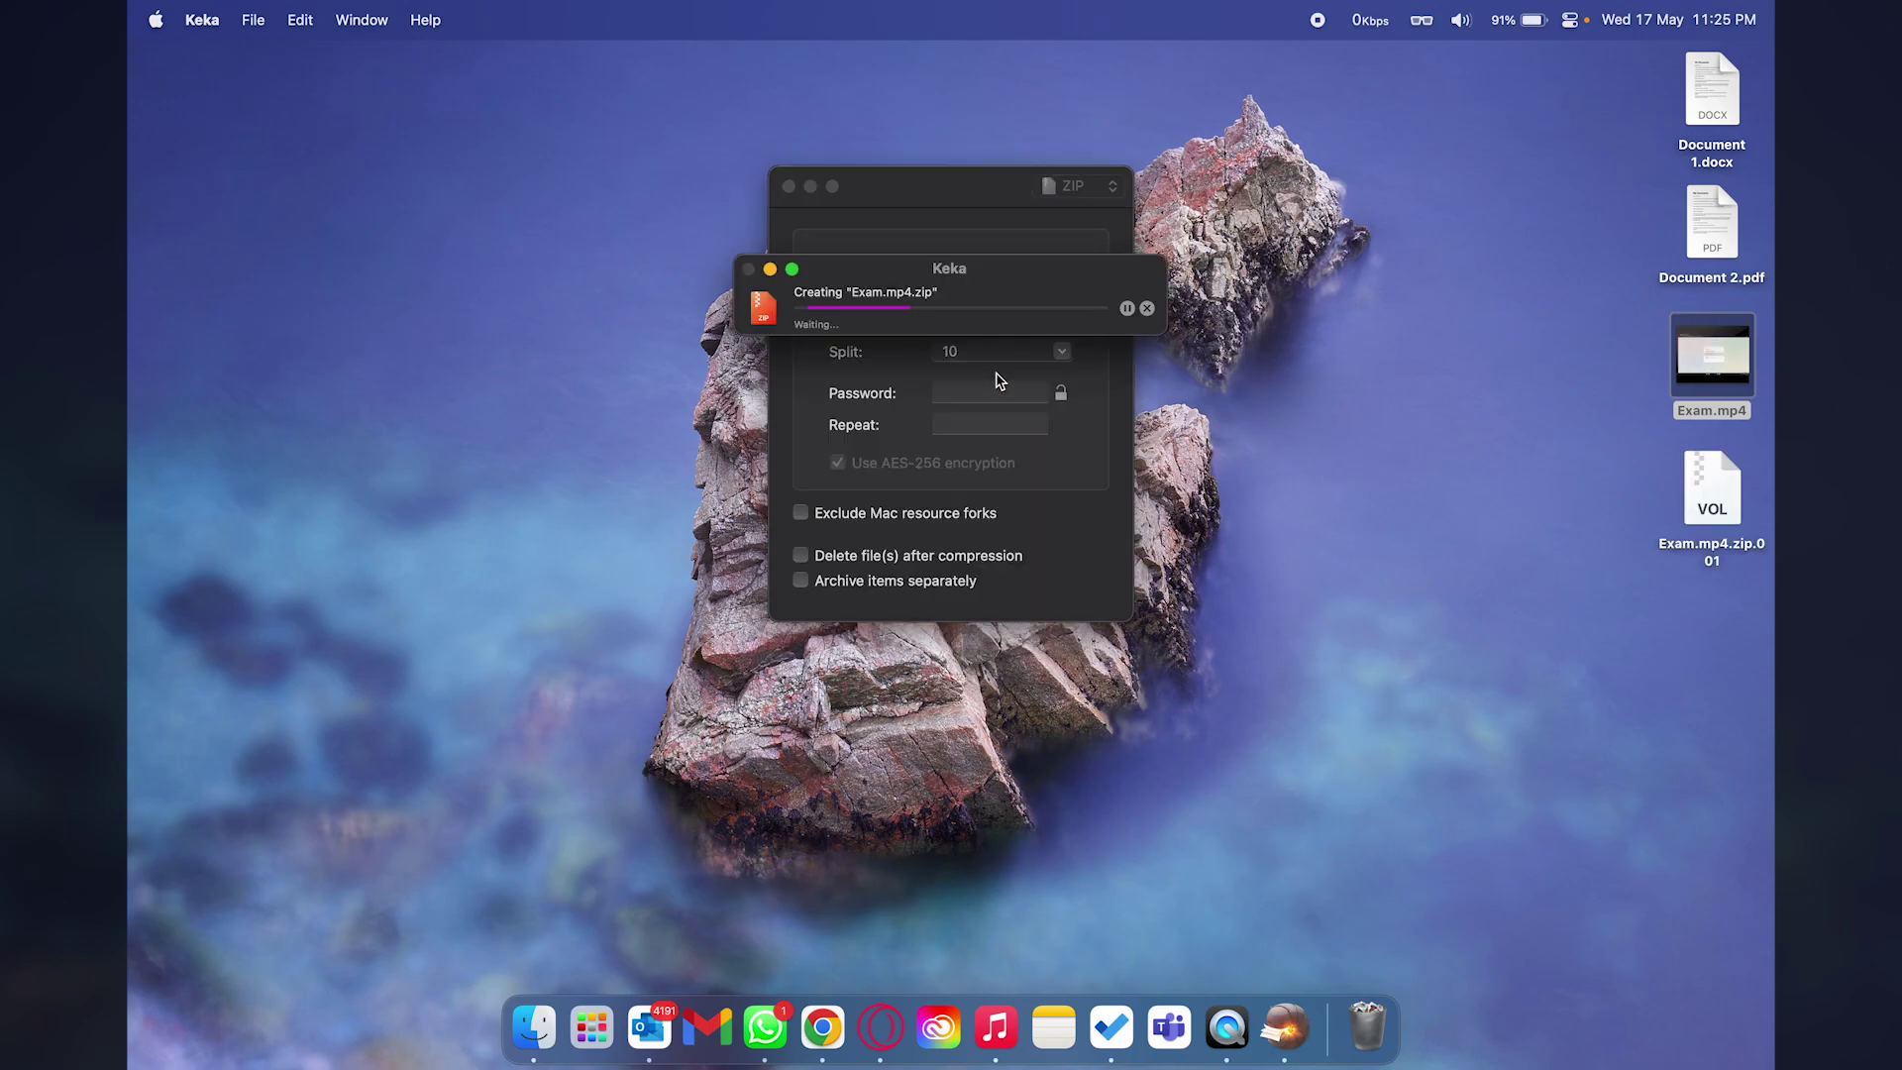
Step through the resulting Exam.mp4.zip volumes on the desktop.
left_click(1724, 507)
key("Down")
key("Down")
key("Down")
key("Up")
key("Up")
key("Up")
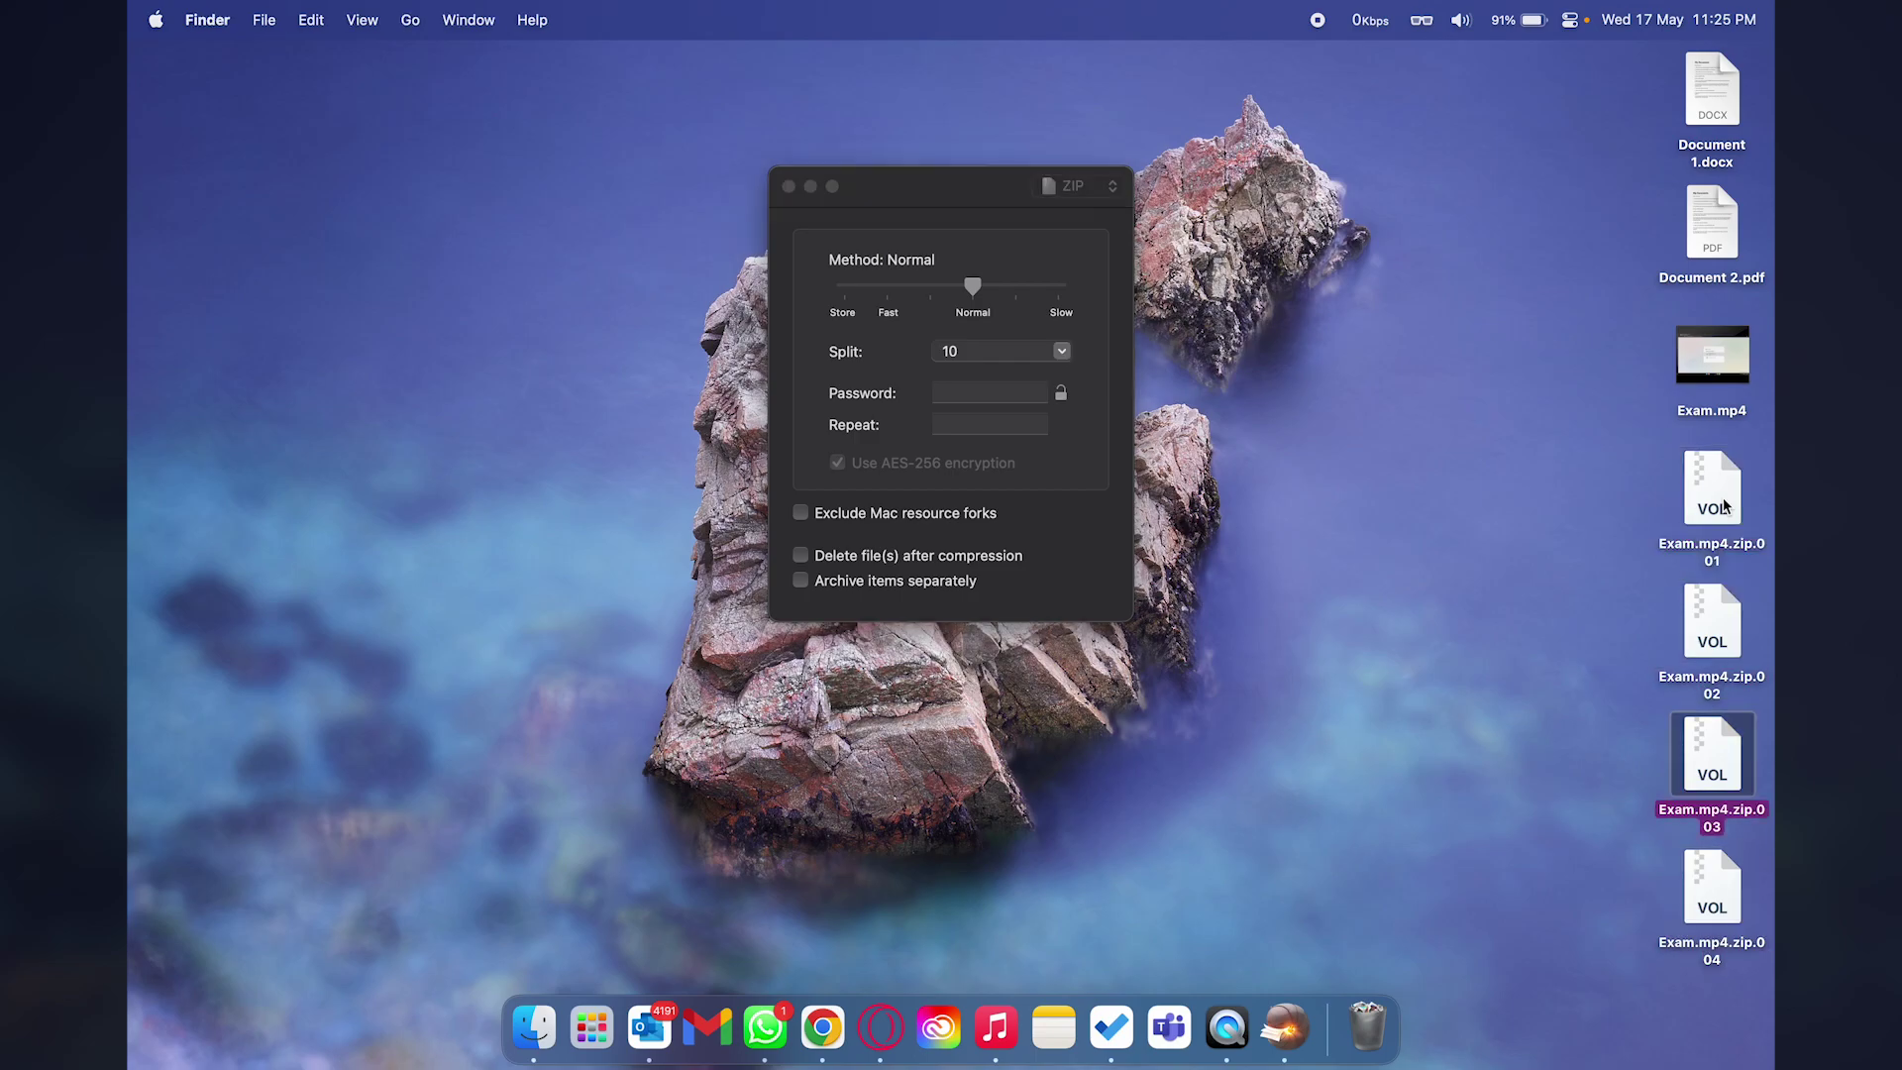
key("Down")
key("Down")
key("Down")
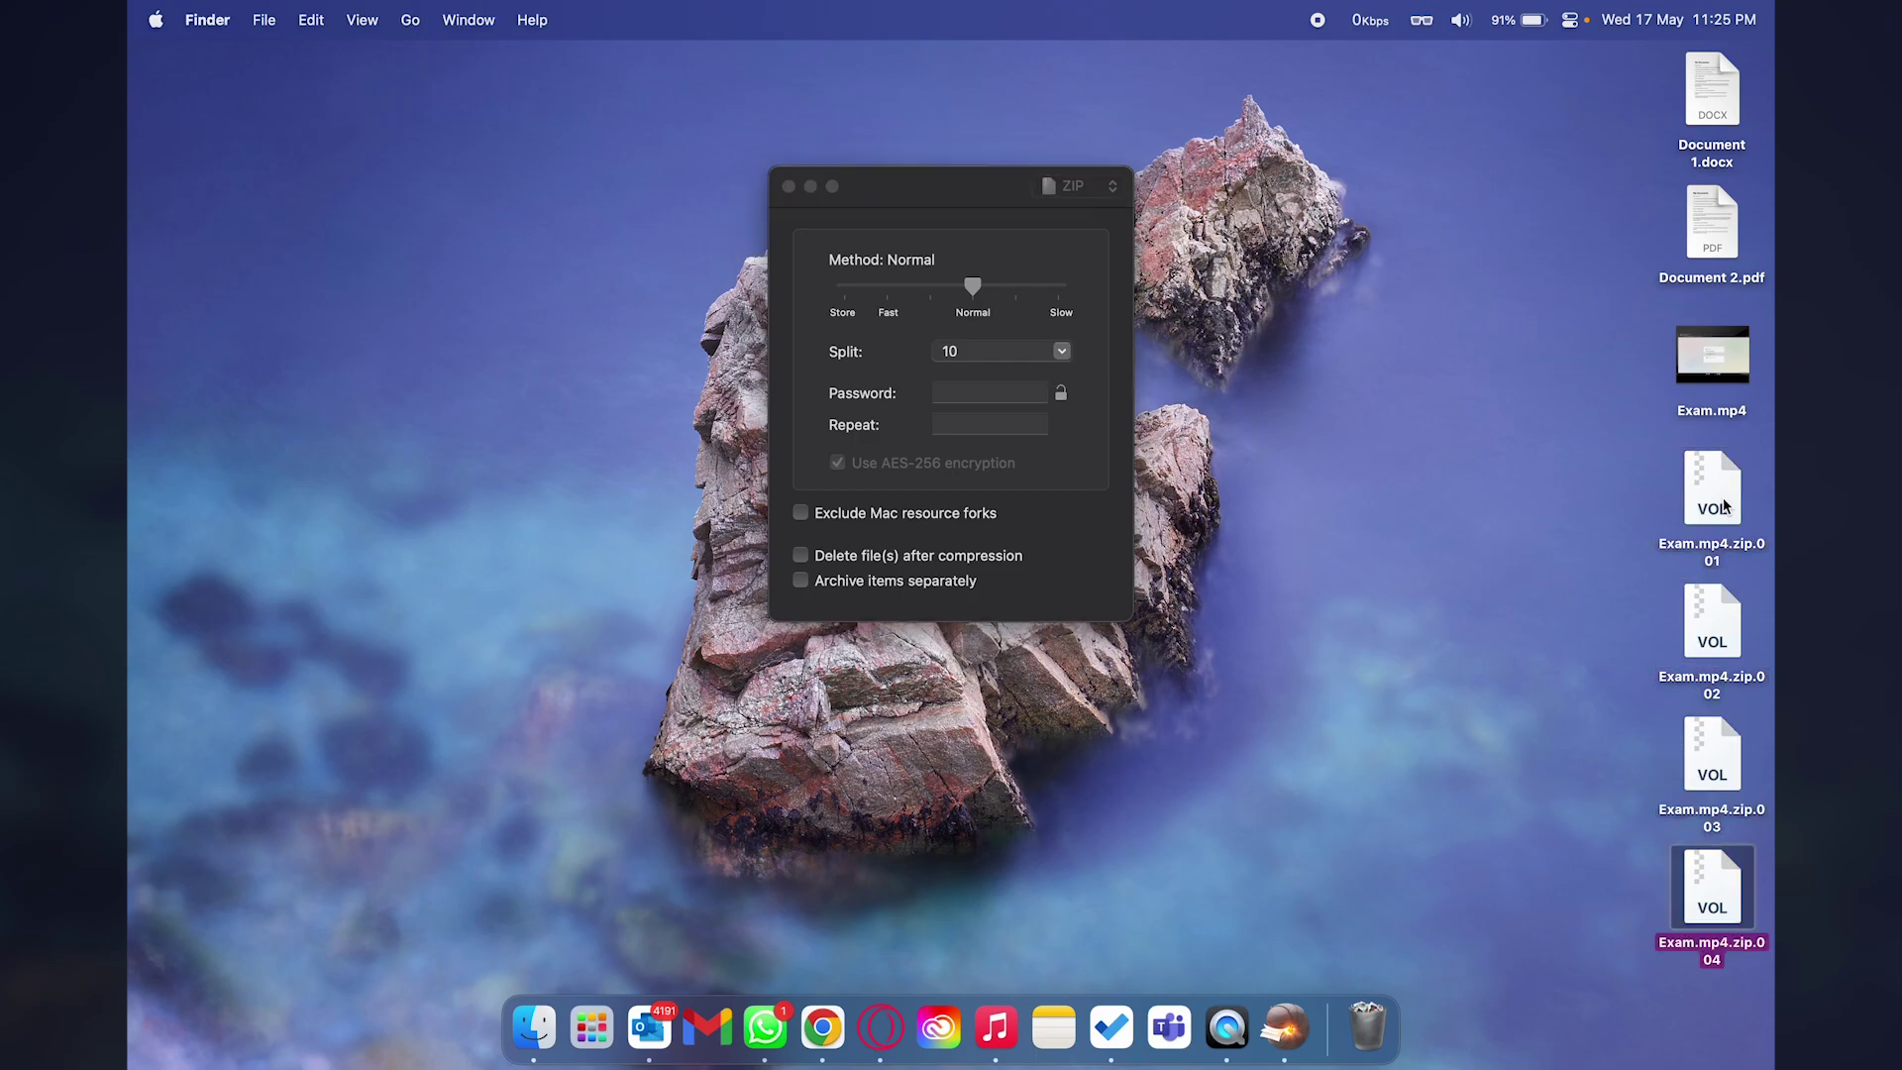
key("Up")
key("Up")
key("Up")
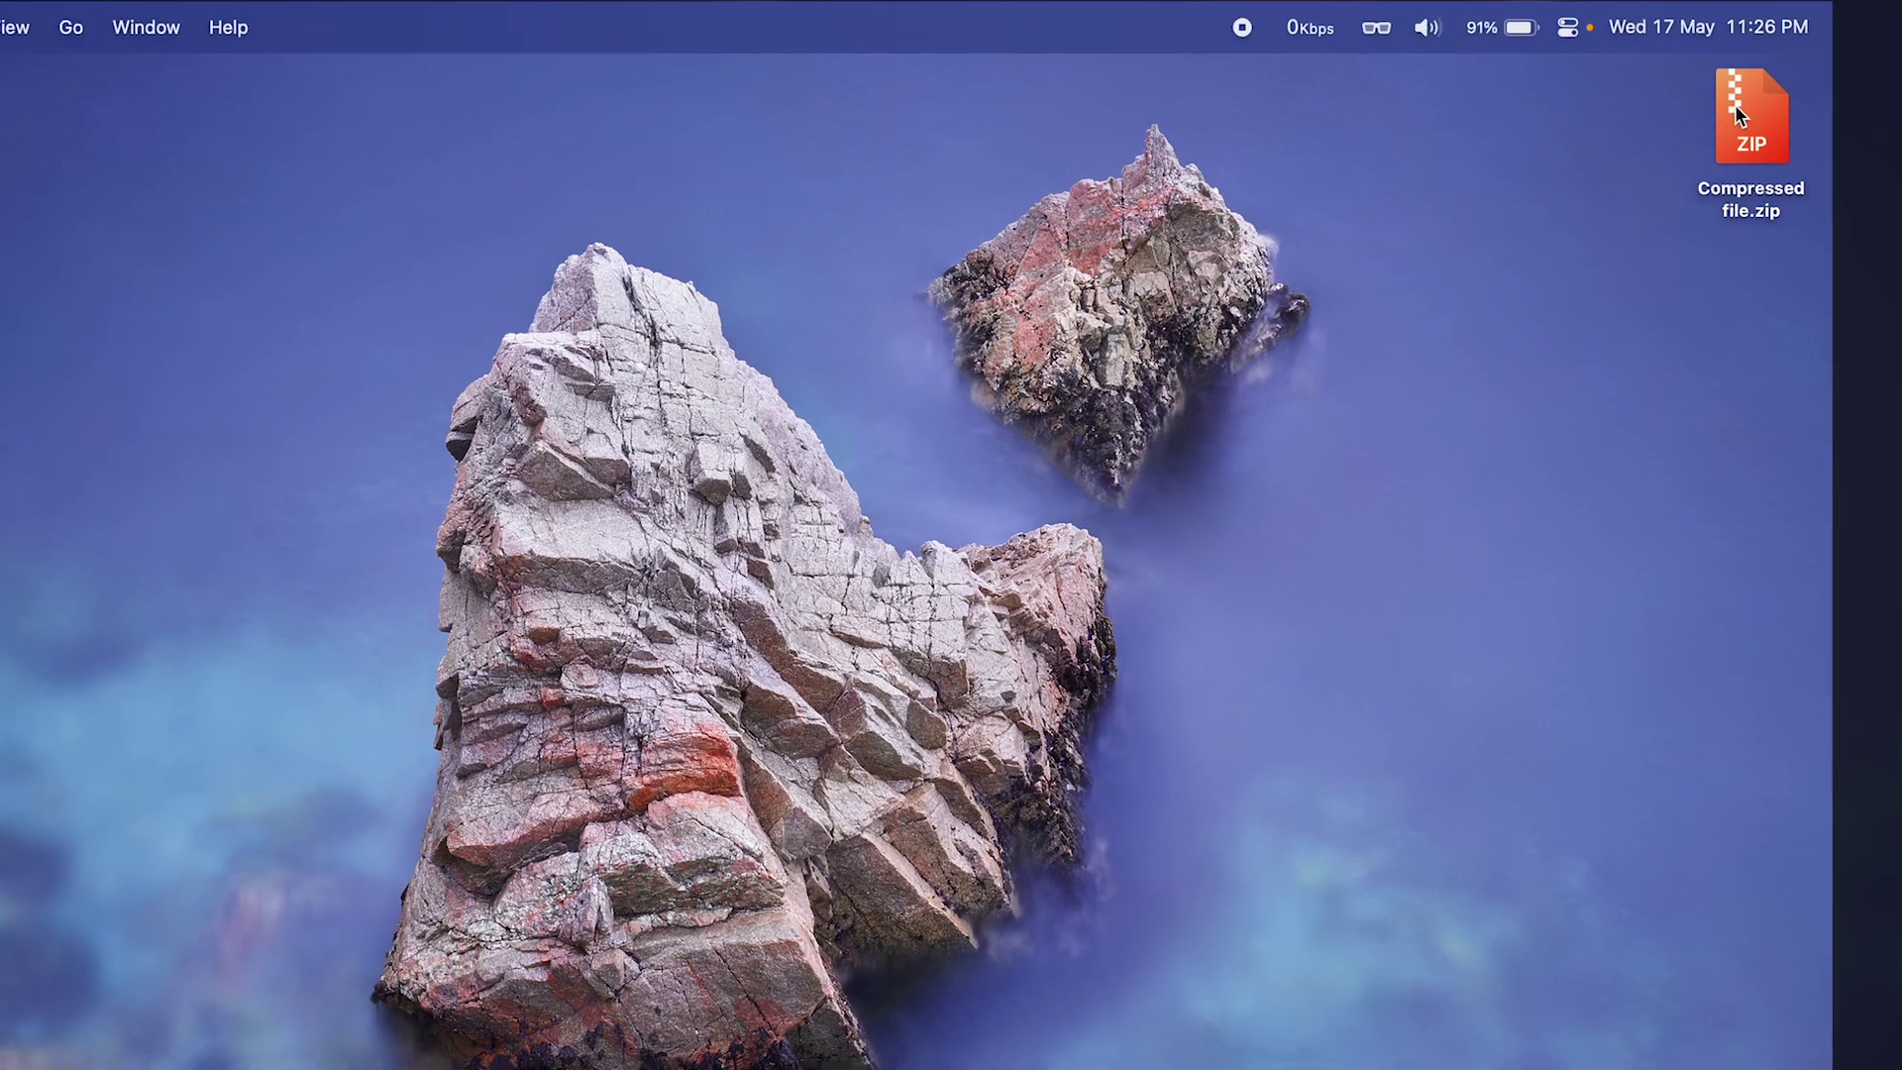
Extract Compressed file.zip with Keka and inspect the resulting Compressed file folder.
left_click(1703, 87)
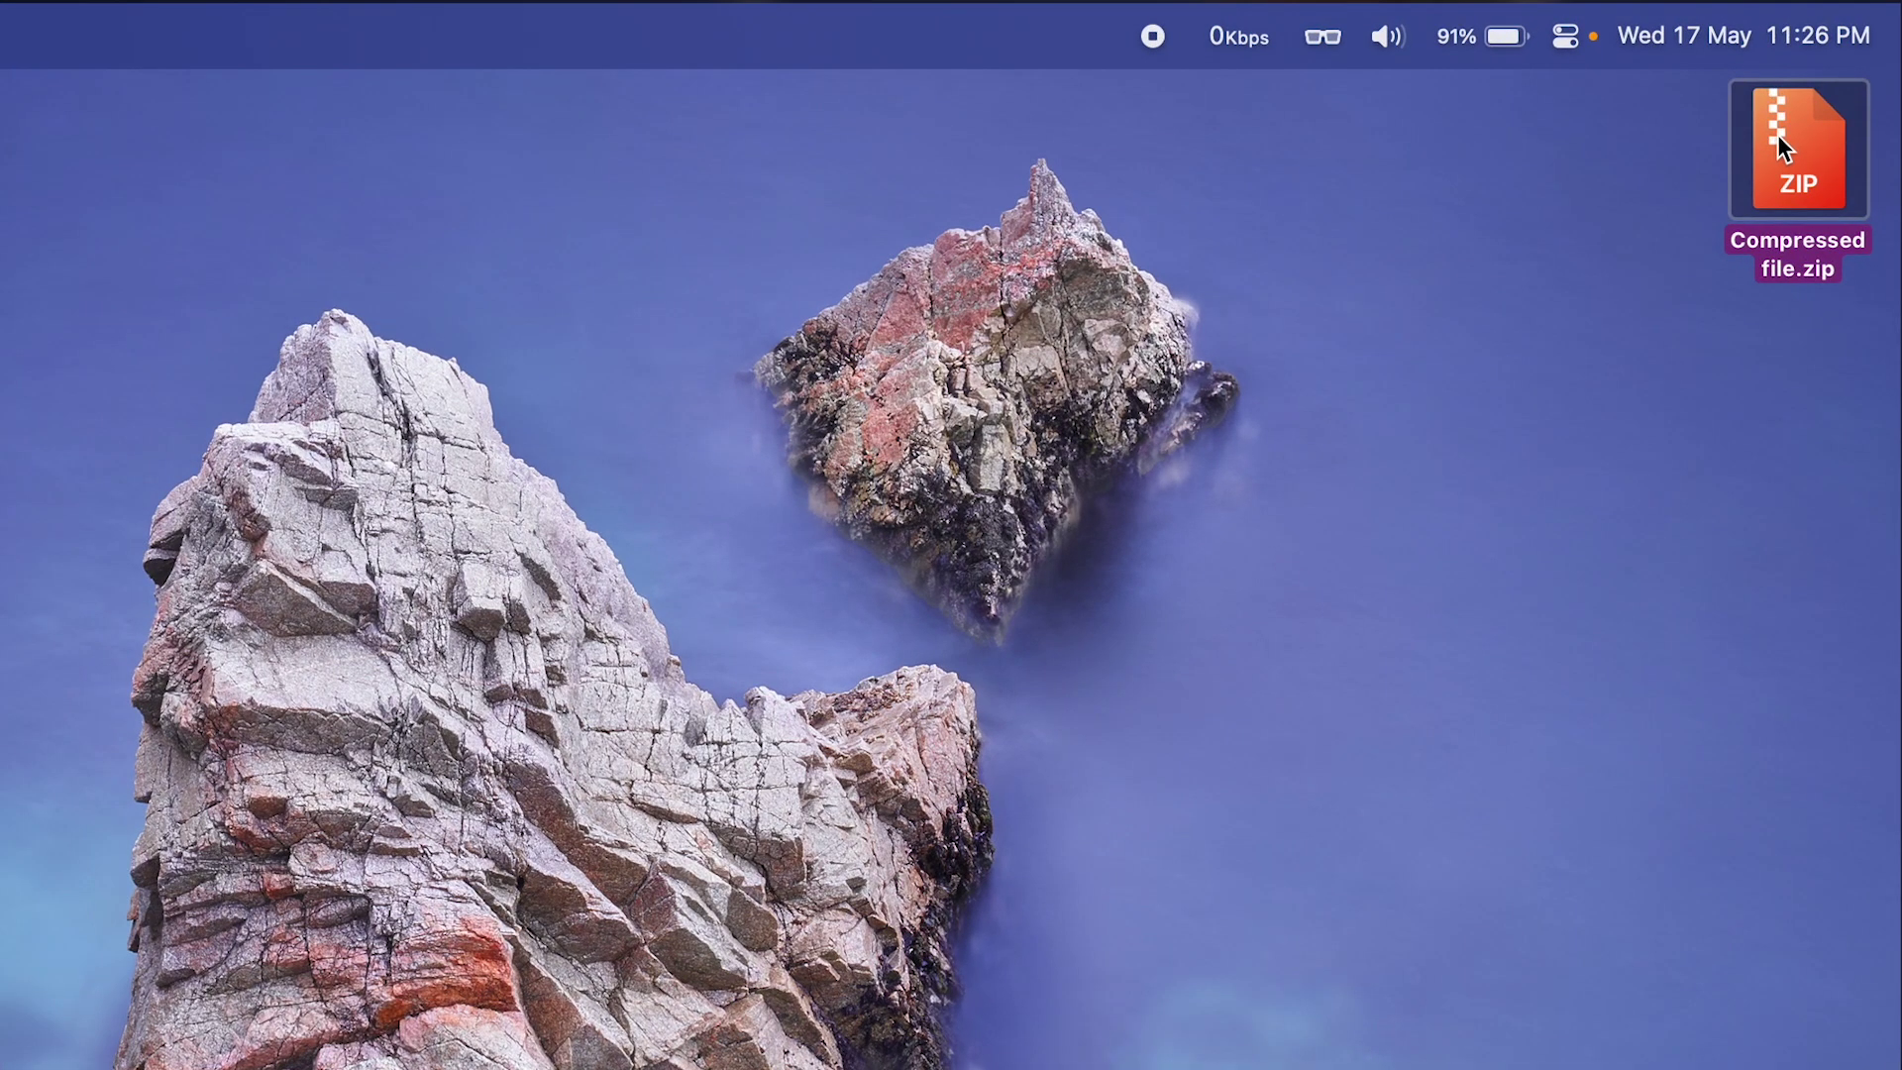
right_click(1774, 174)
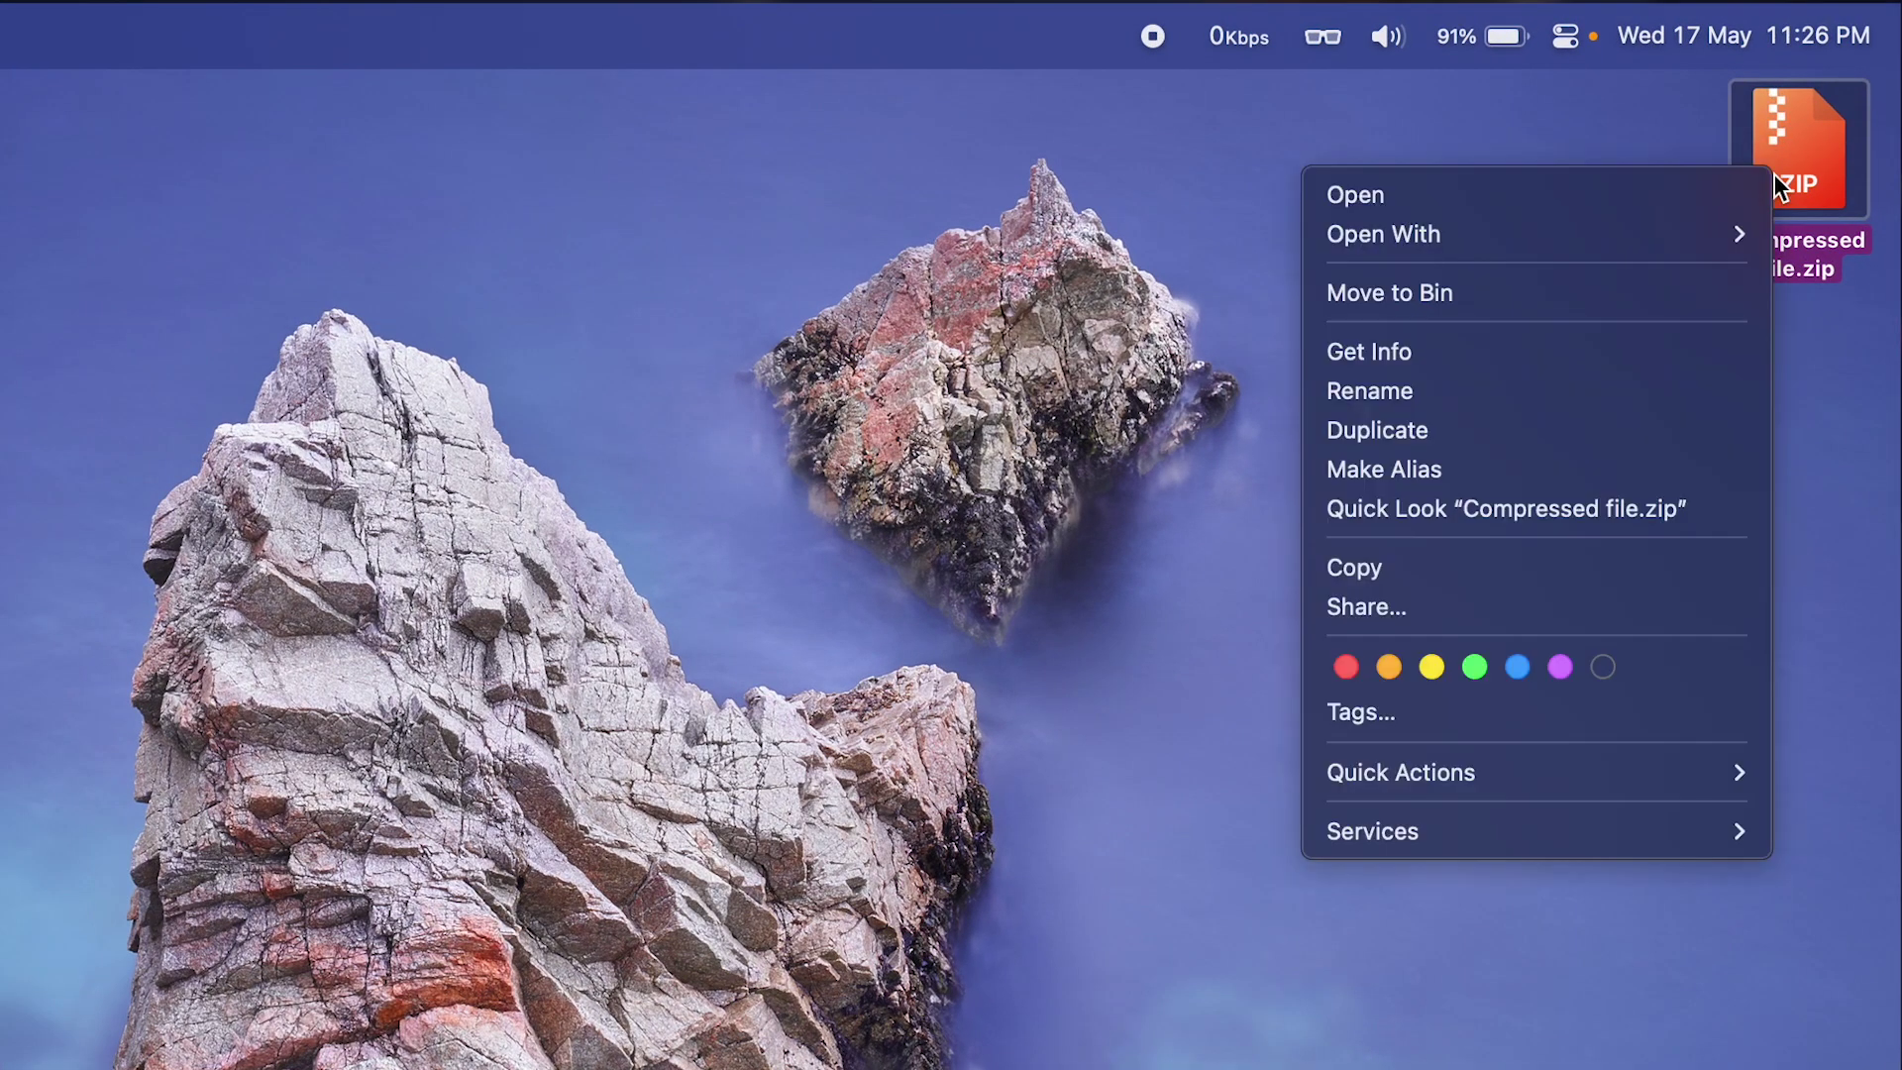
mouse_move(1577, 238)
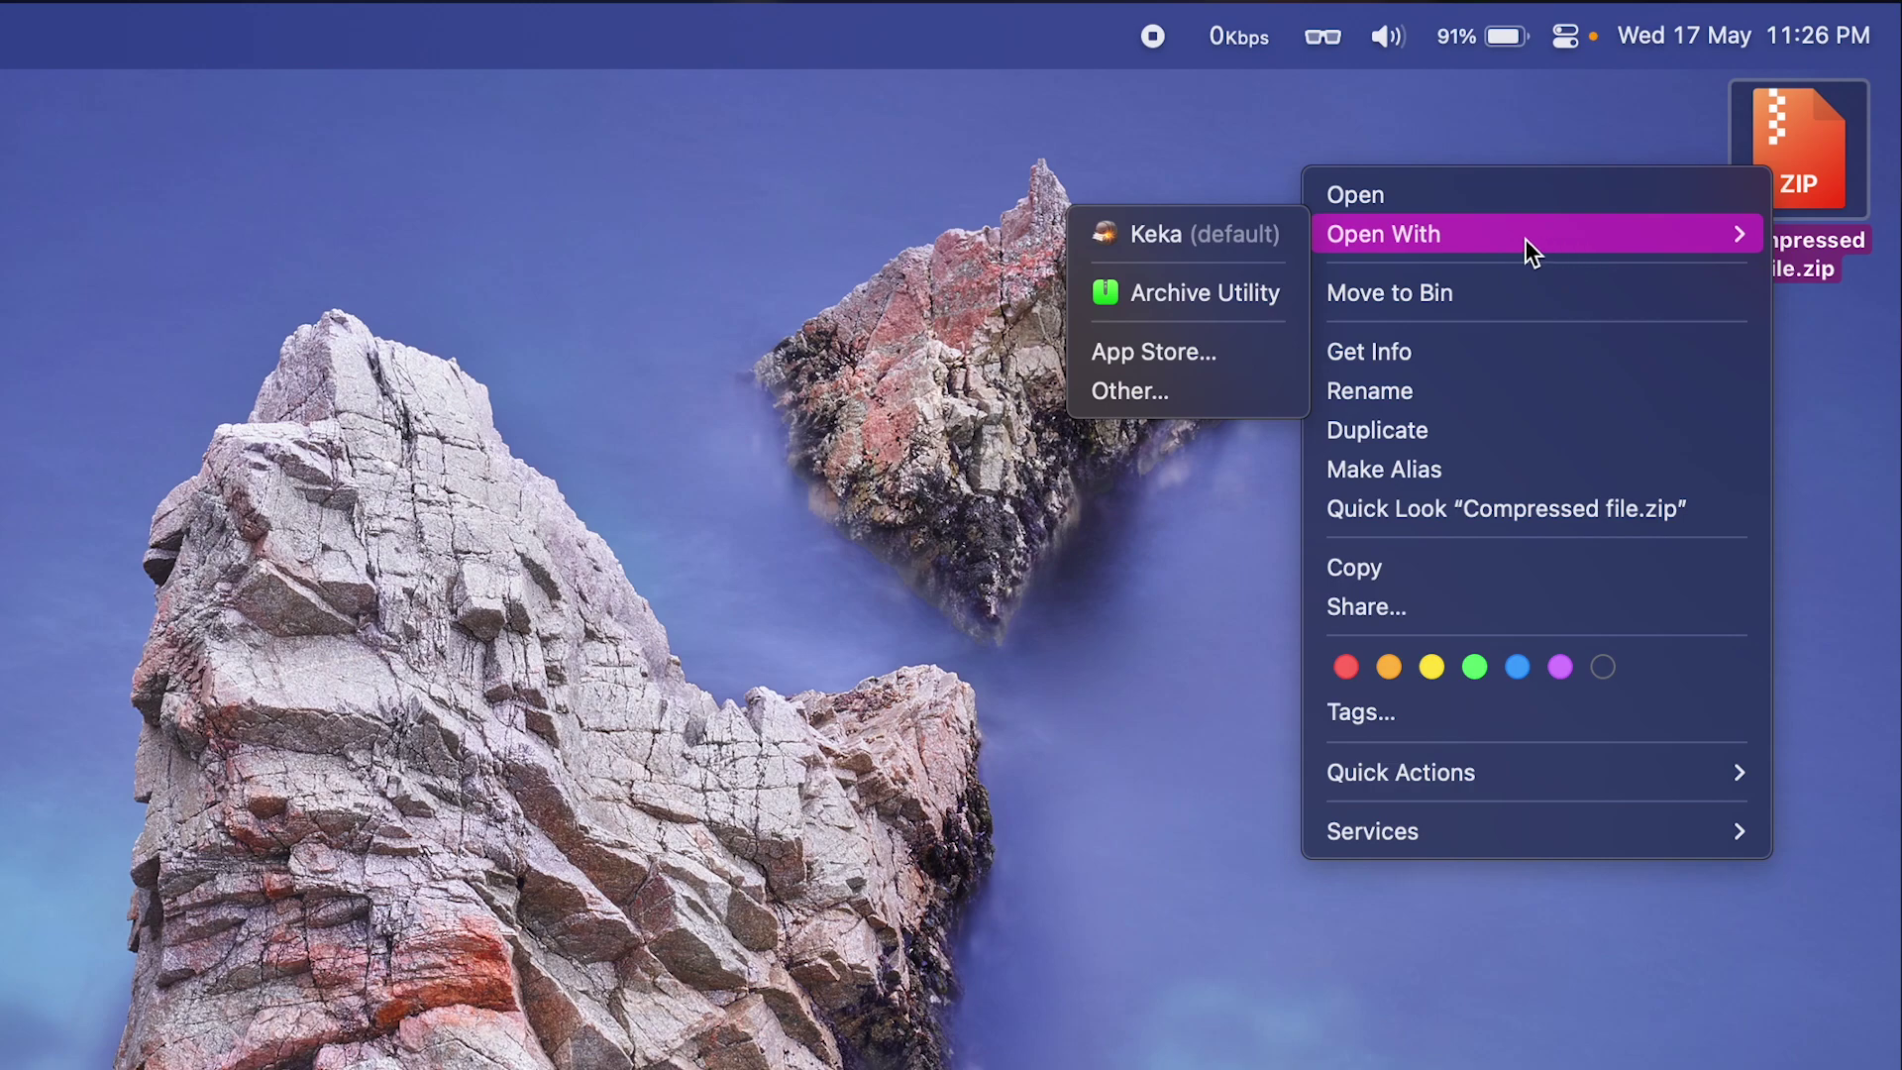
left_click(1246, 234)
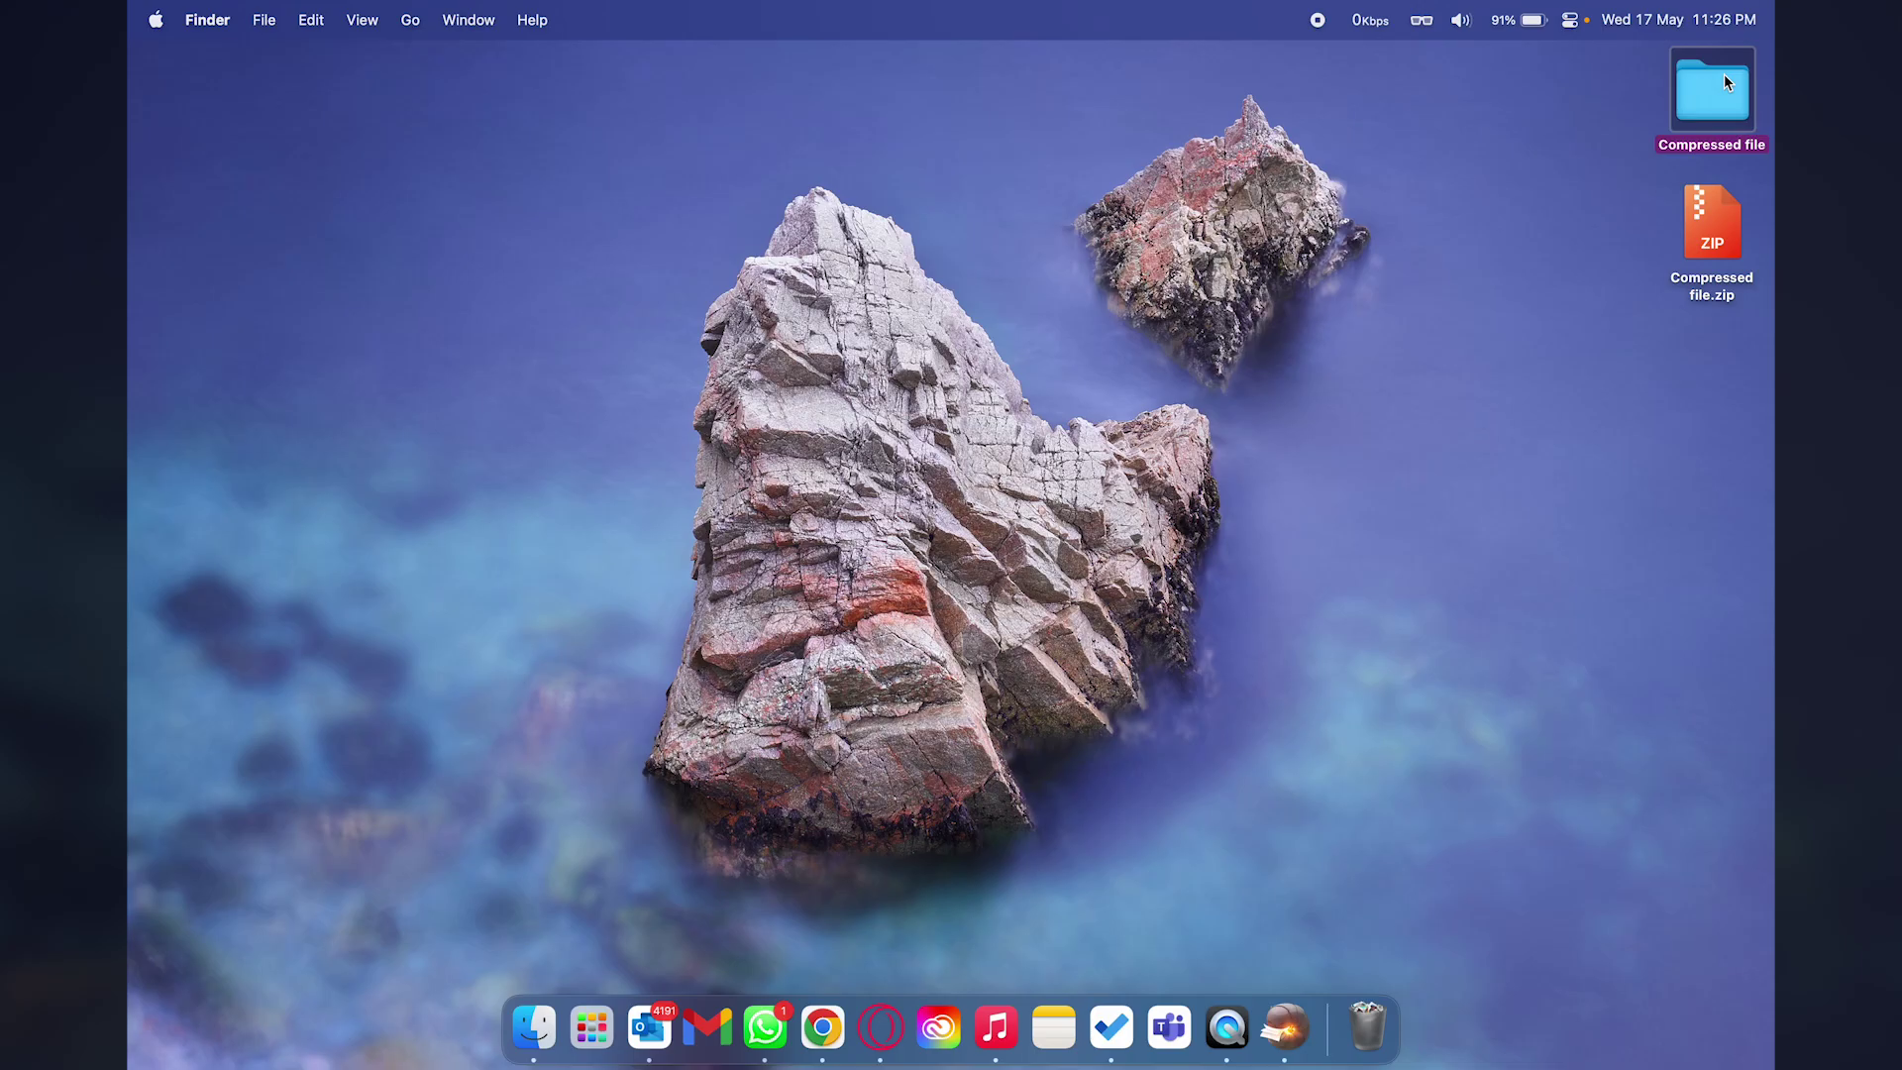
double_click(1748, 164)
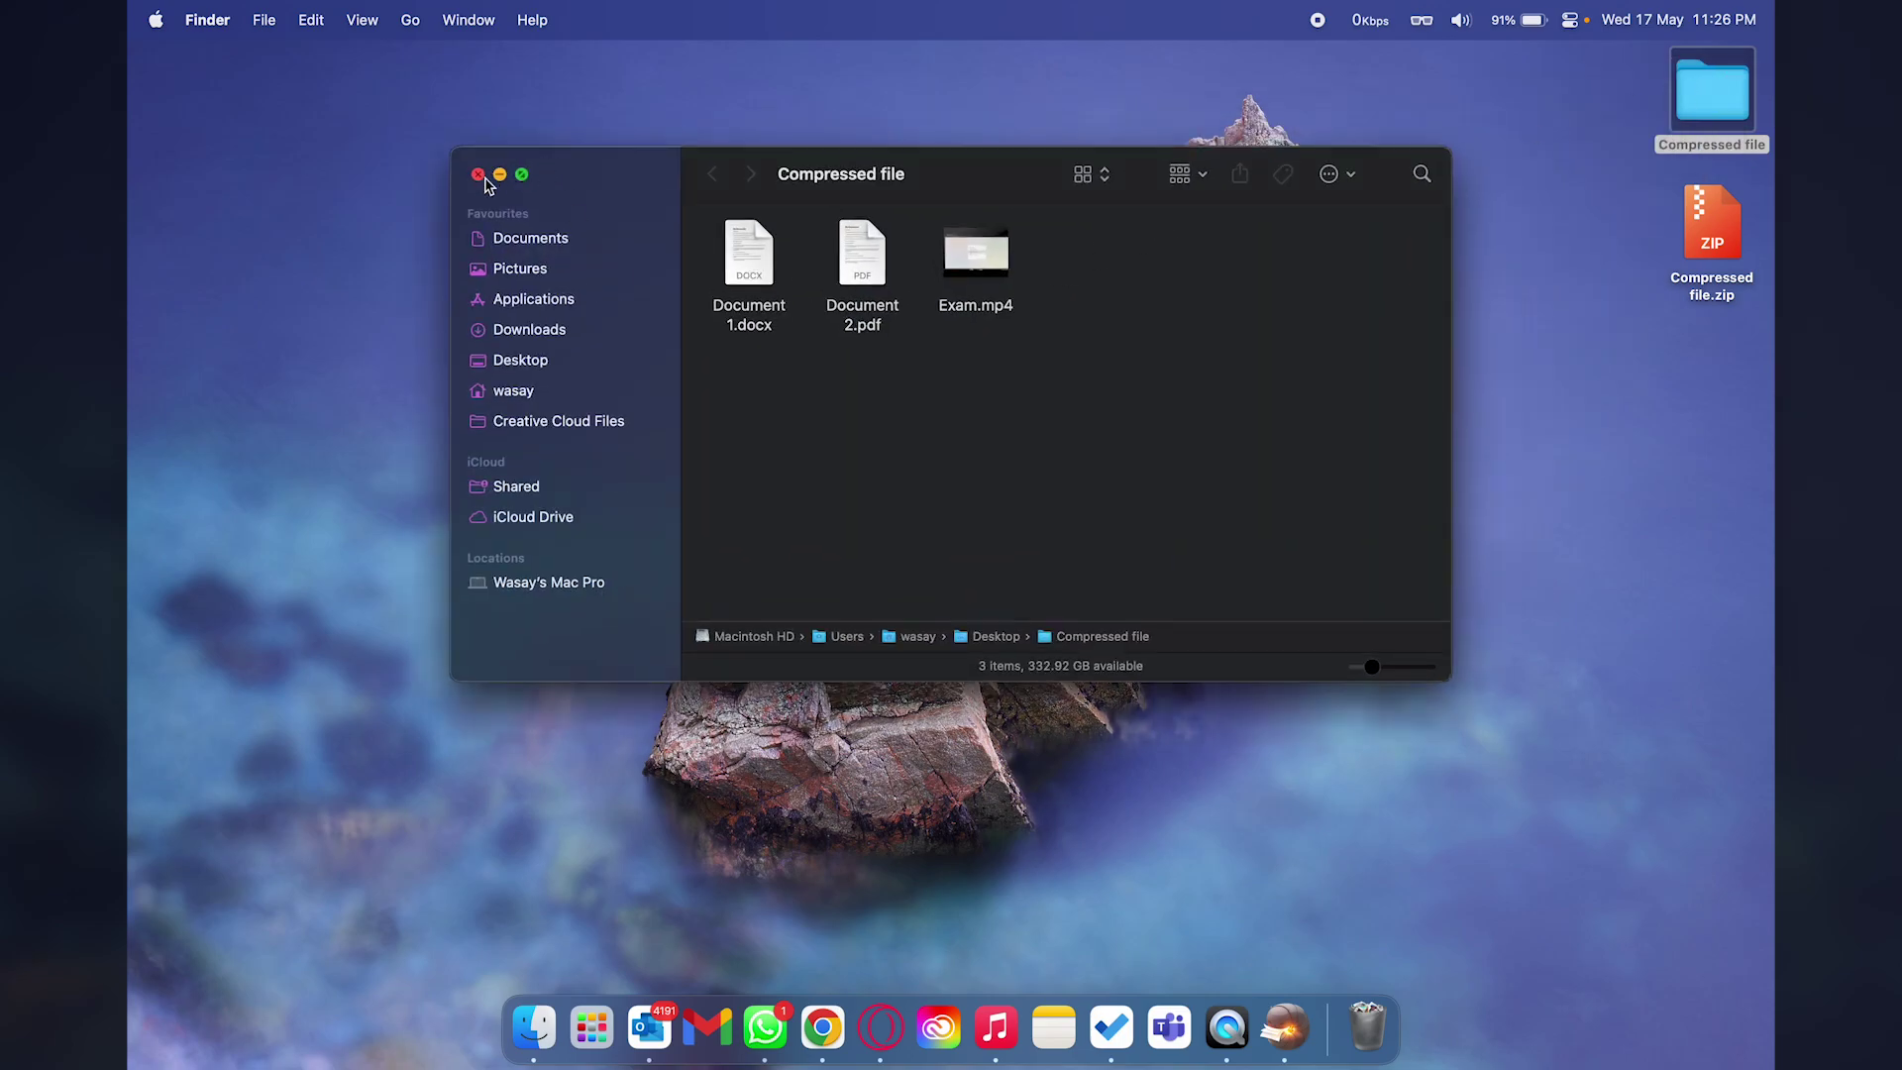
left_click(1524, 313)
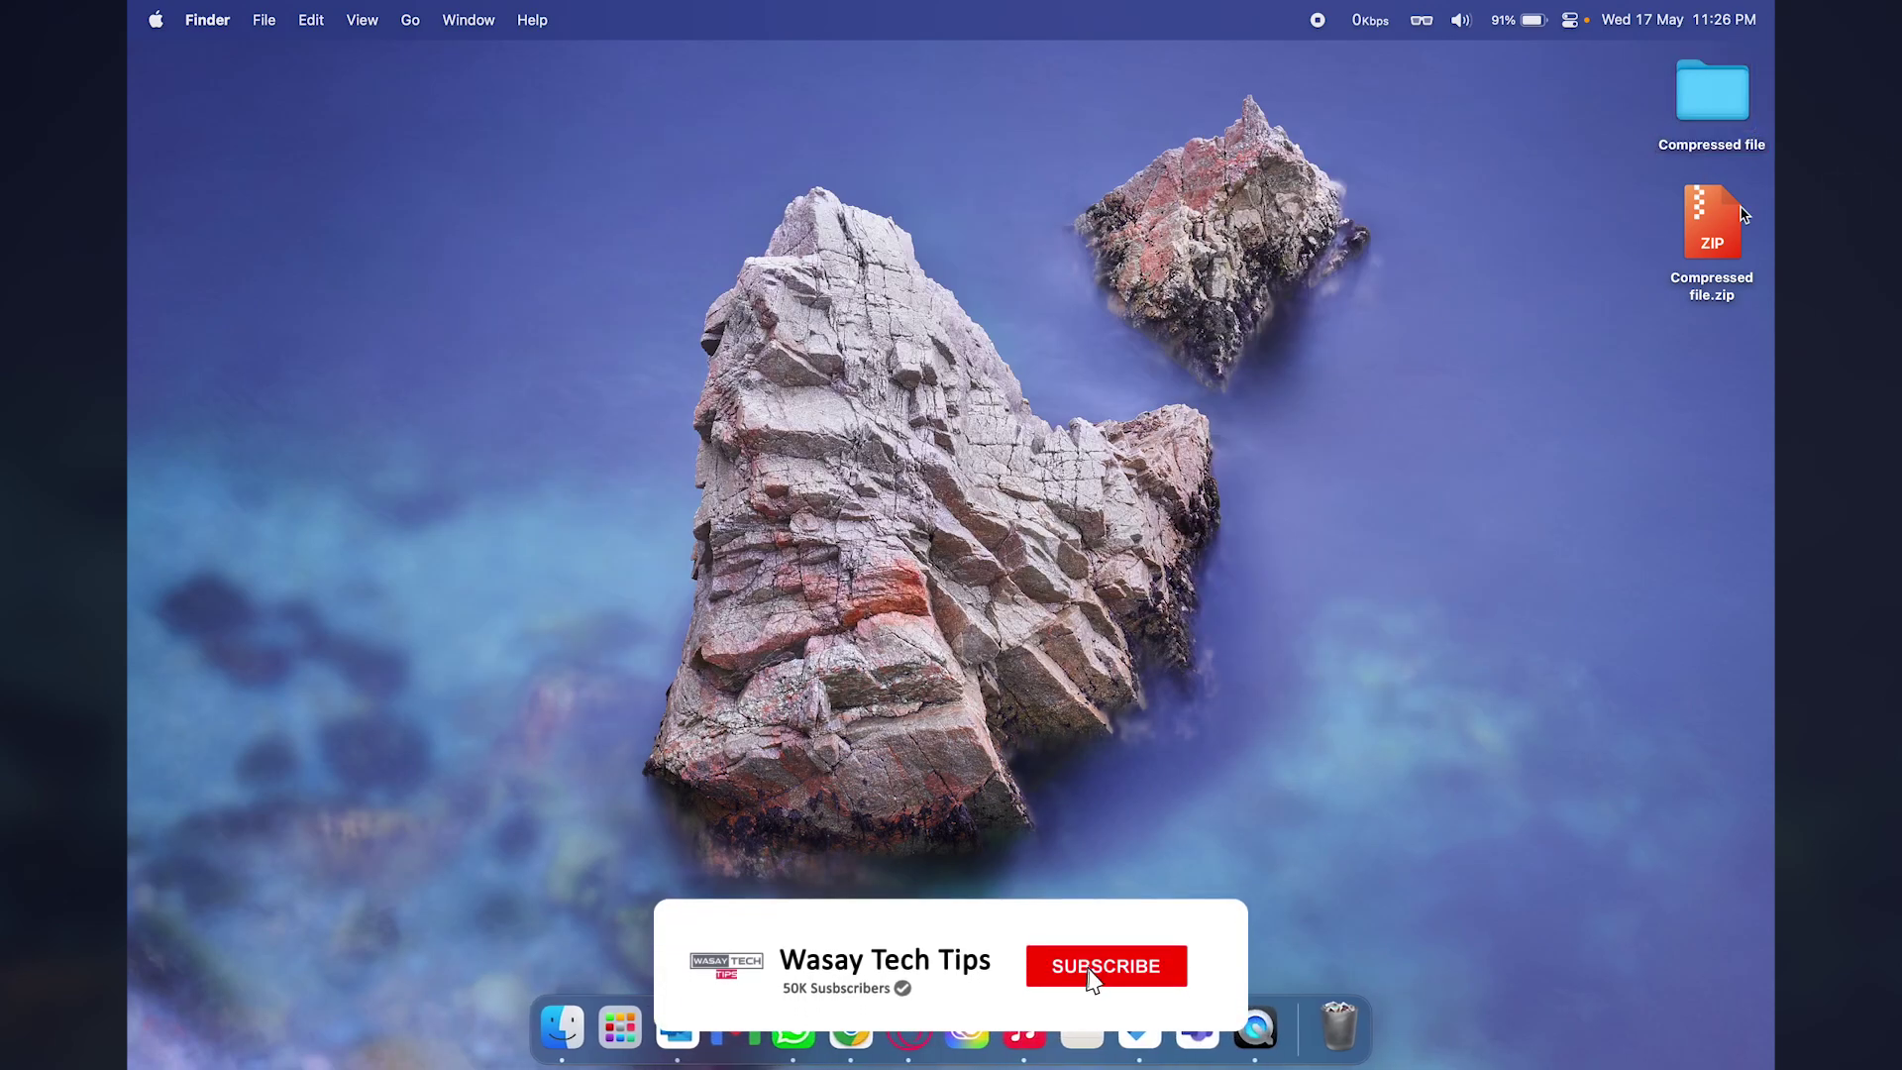
Extract Compressed file.zip a second time, producing the Compressed file 2 folder.
double_click(1688, 254)
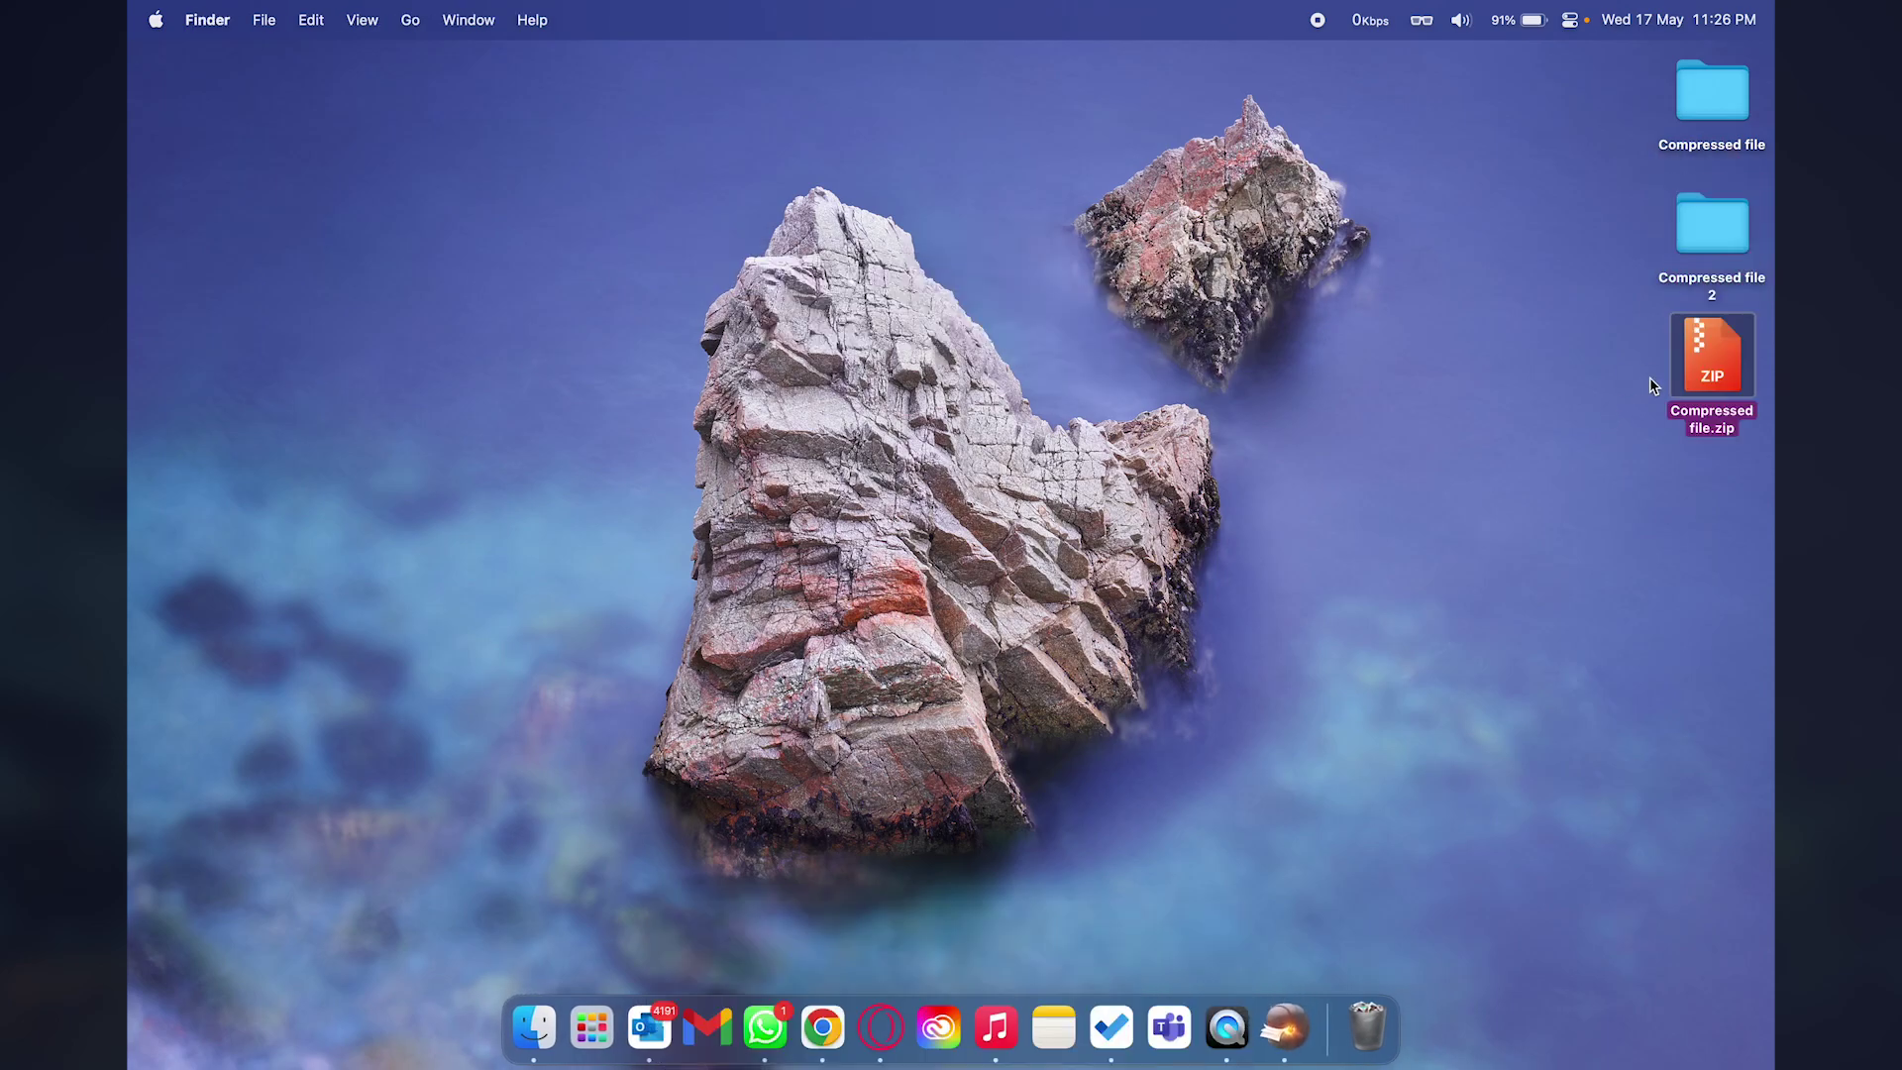
left_click(1711, 218)
left_click(1518, 390)
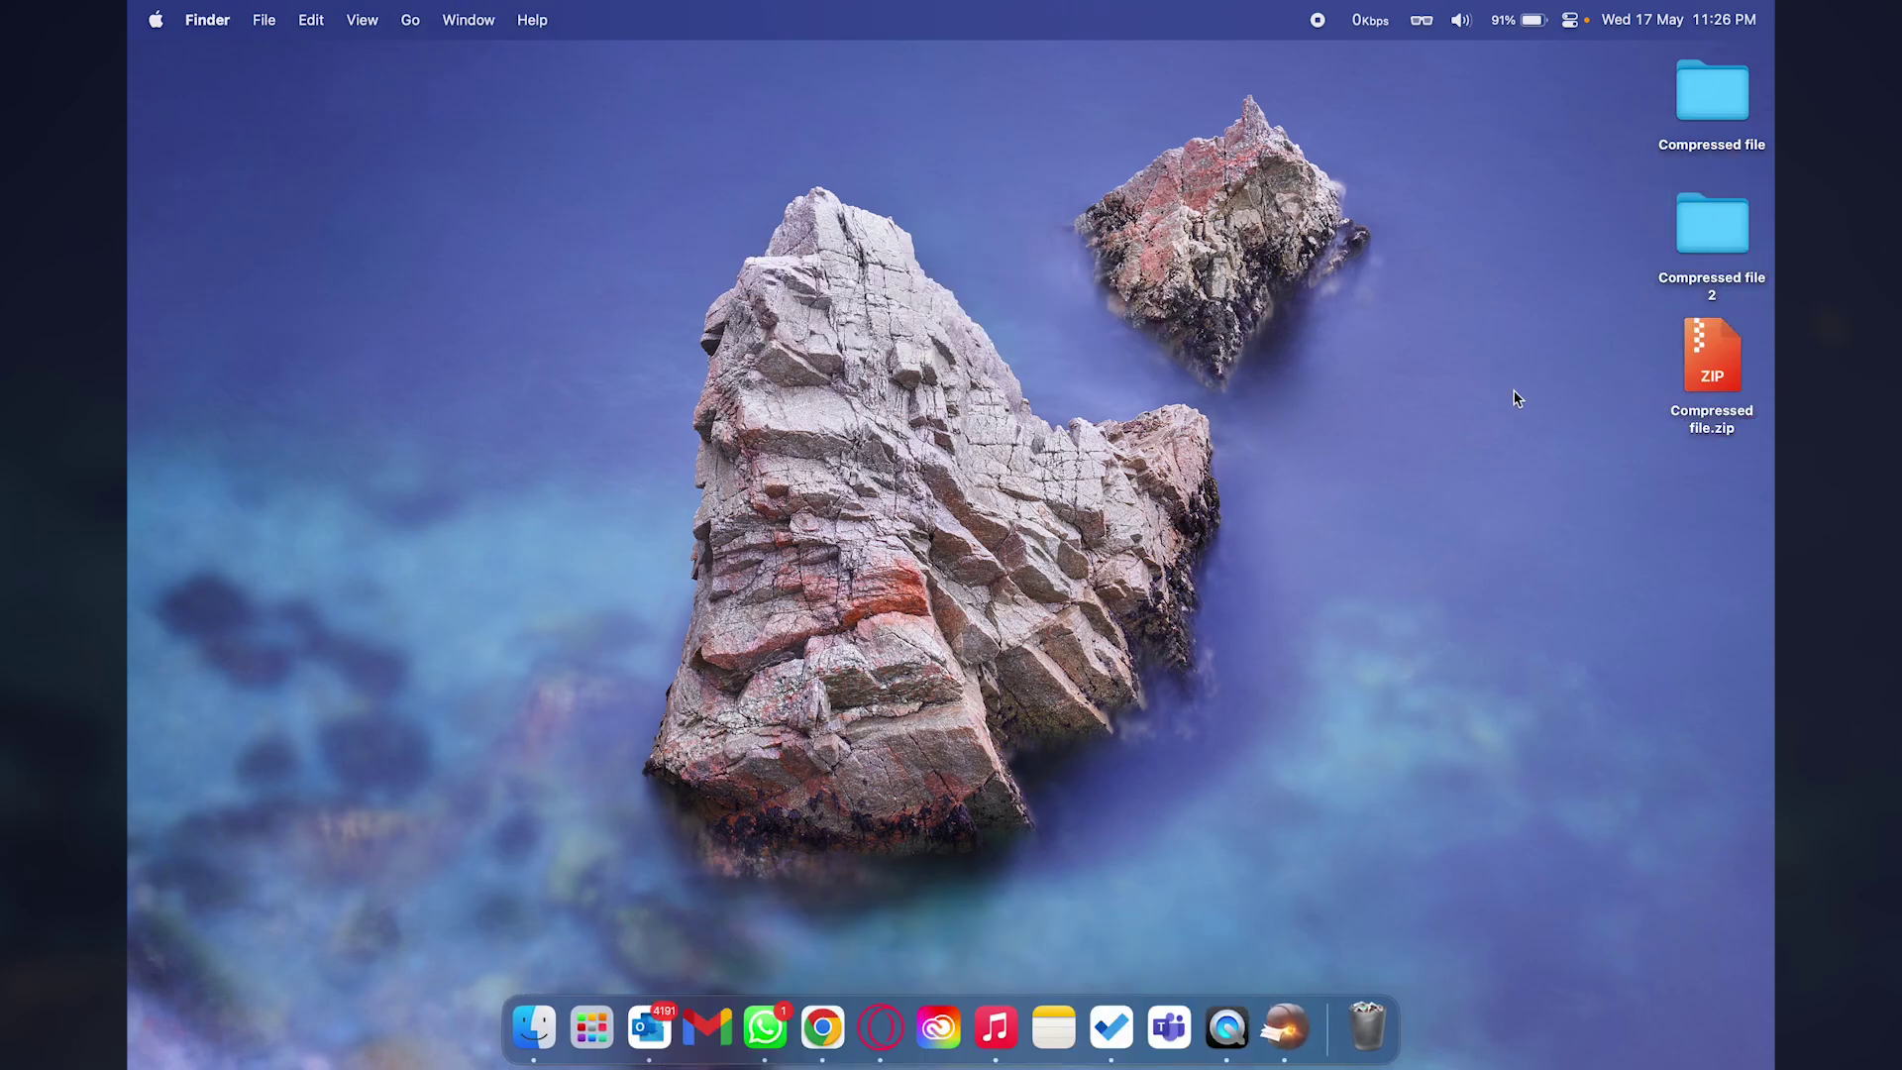